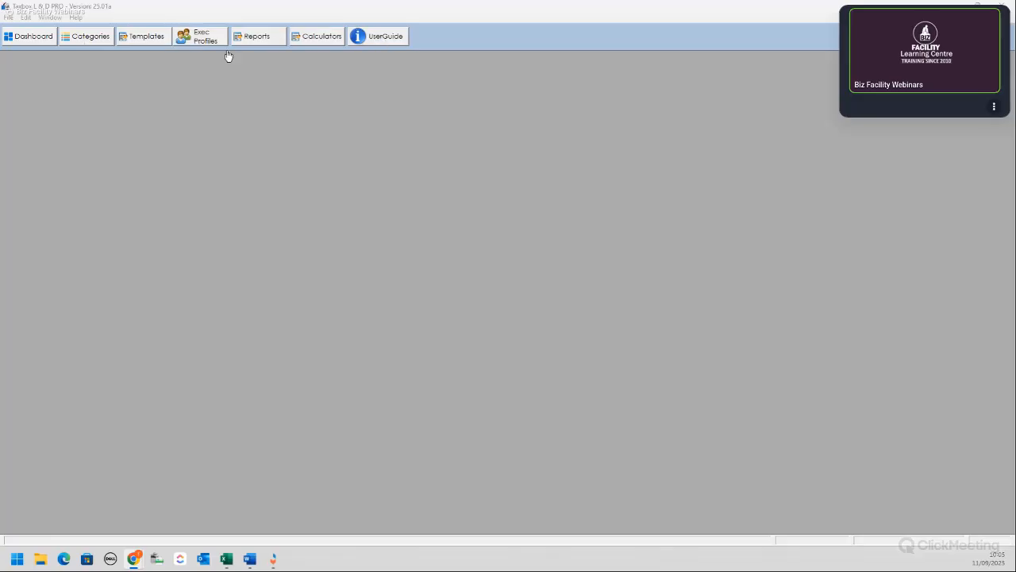
# Step: Browse the estate categories list and its type filter, then the reports list, closing each
pyautogui.click(105, 42)
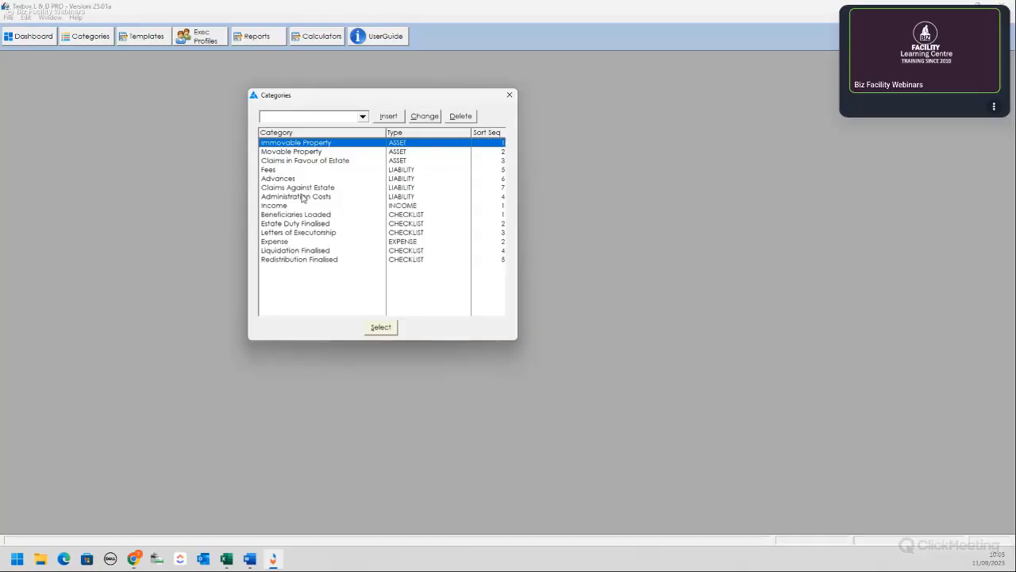
pyautogui.hotkey('alt', 'Down')
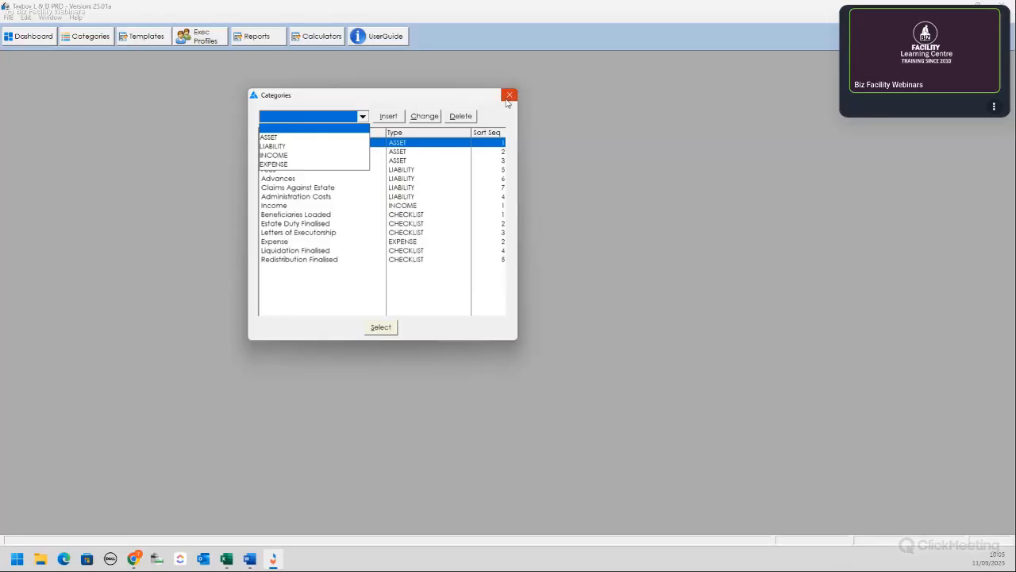
pyautogui.click(509, 96)
pyautogui.click(509, 96)
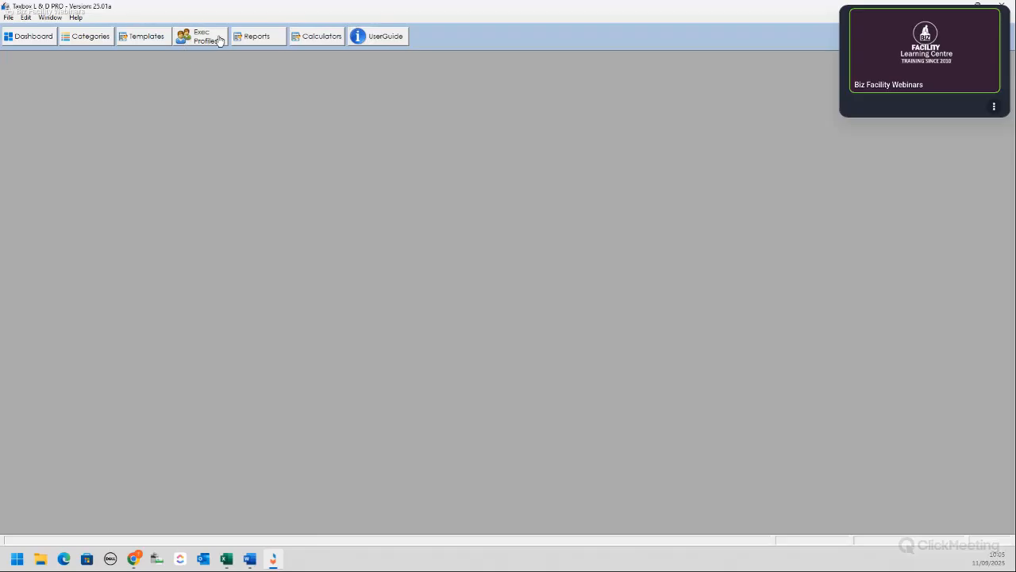
pyautogui.click(263, 43)
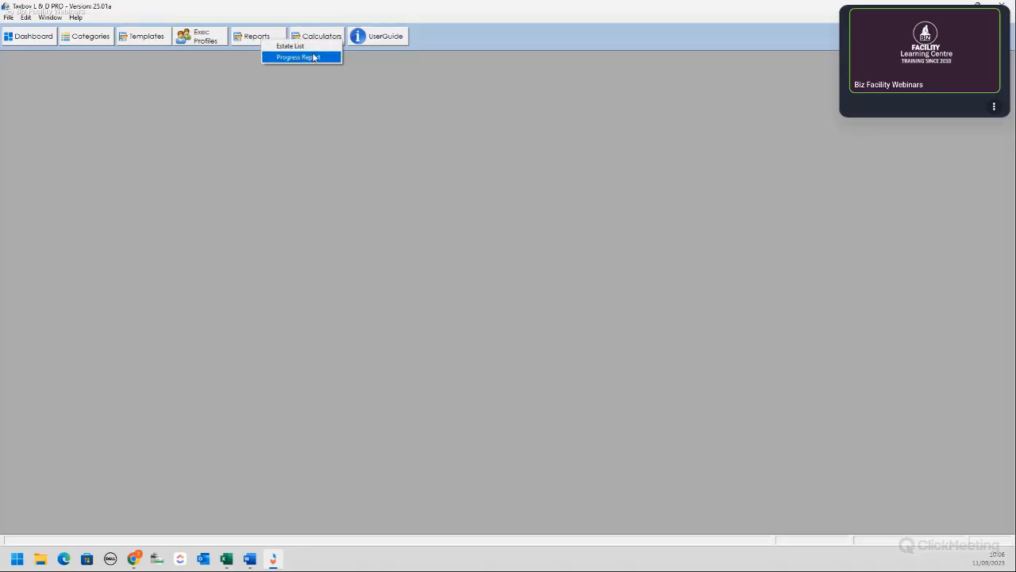
pyautogui.click(251, 65)
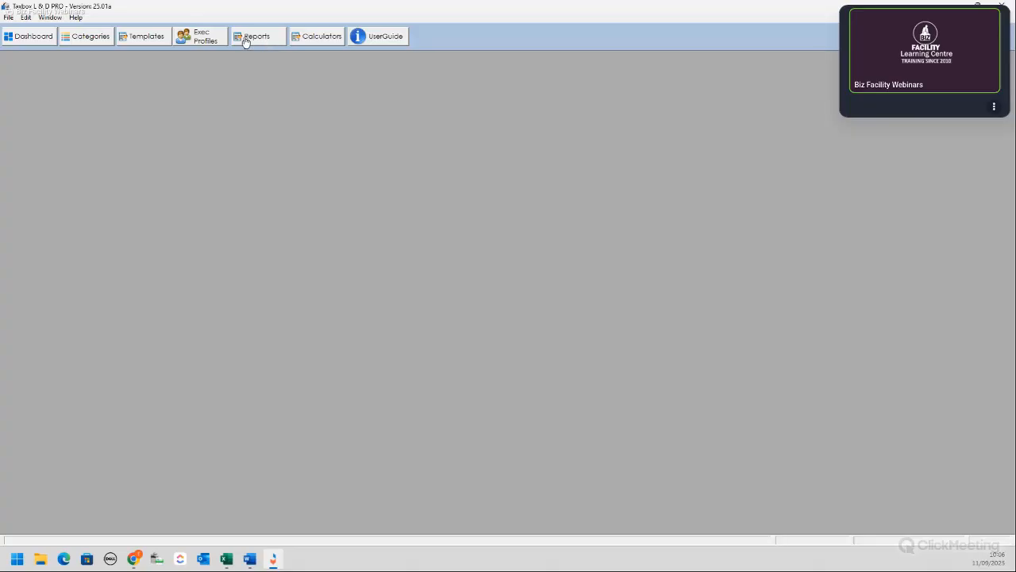
# Step: Open the Taxbox user guide from the calculators menu and maximize it in Acrobat Reader
pyautogui.click(319, 39)
pyautogui.click(382, 36)
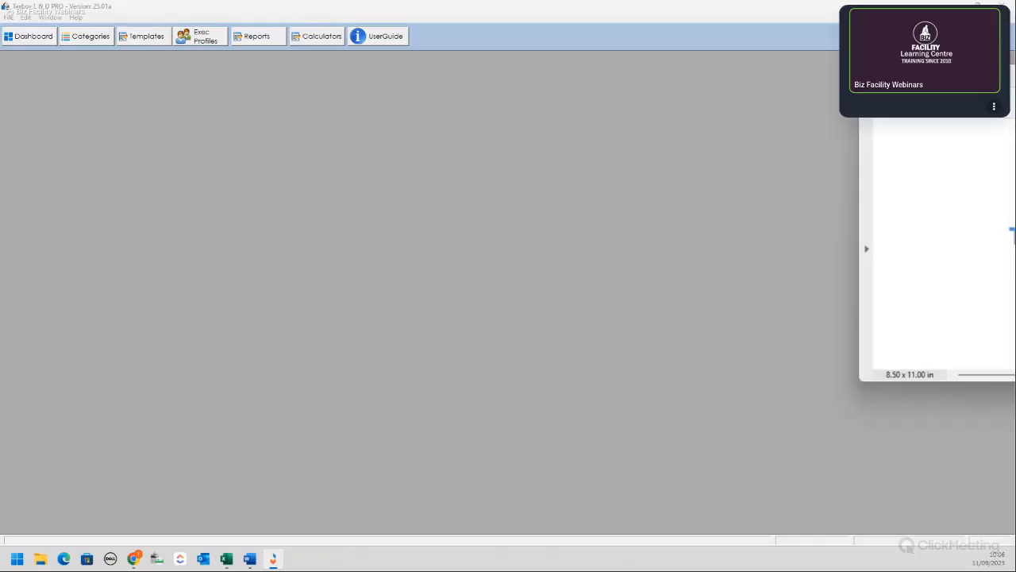
pyautogui.moveTo(1008, 107); pyautogui.dragTo(573, 91)
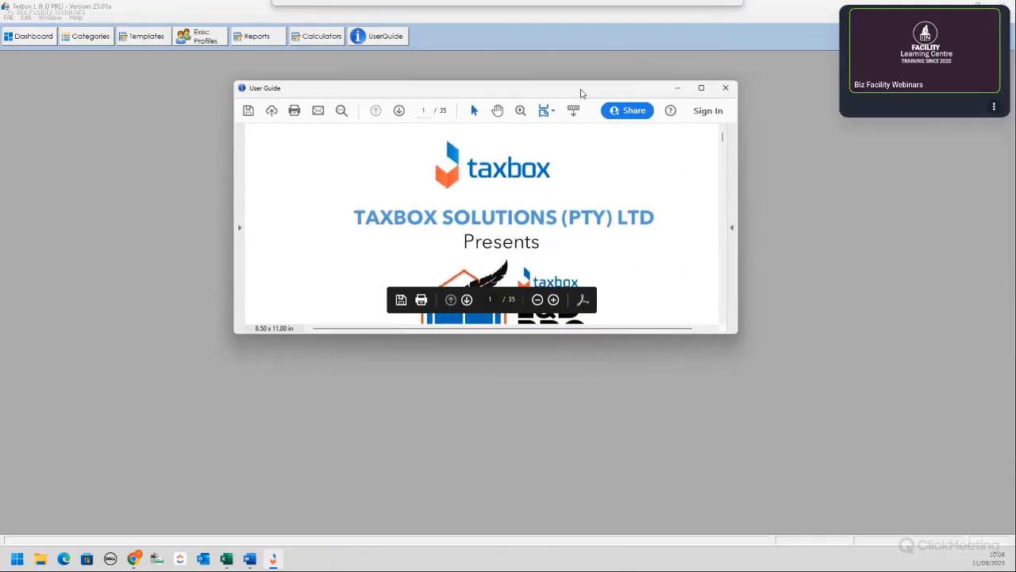
pyautogui.click(700, 88)
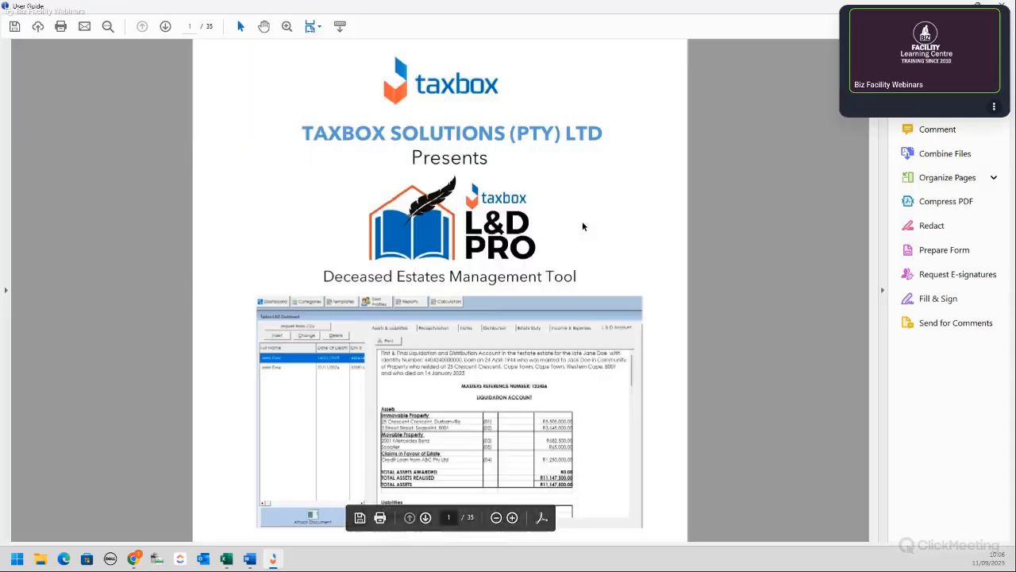
# Step: Read down to the Navigate Home section on page 5, then close the guide
pyautogui.scroll(-2, 765, 251)
pyautogui.scroll(-15, 766, 255)
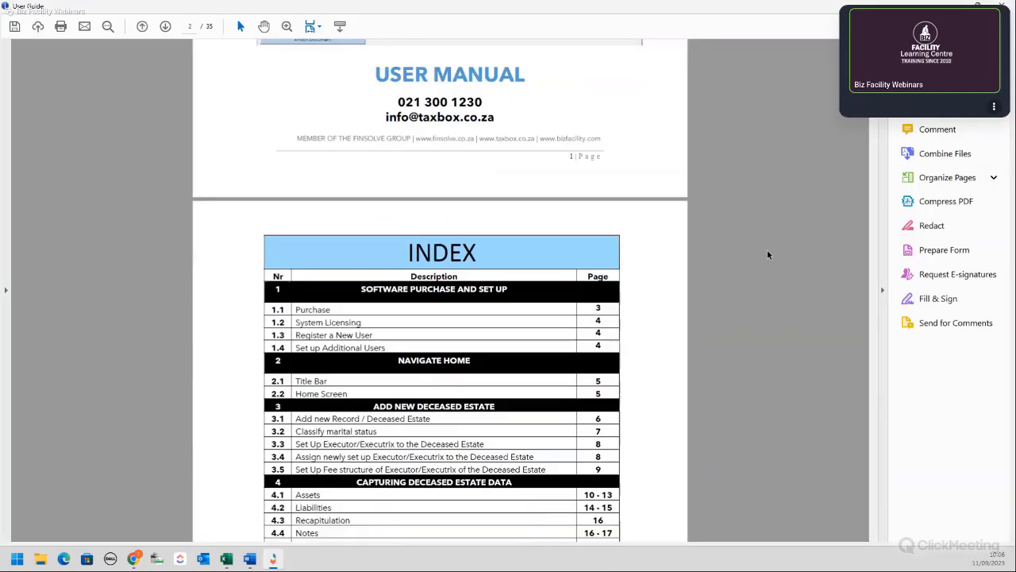
pyautogui.scroll(-15, 768, 254)
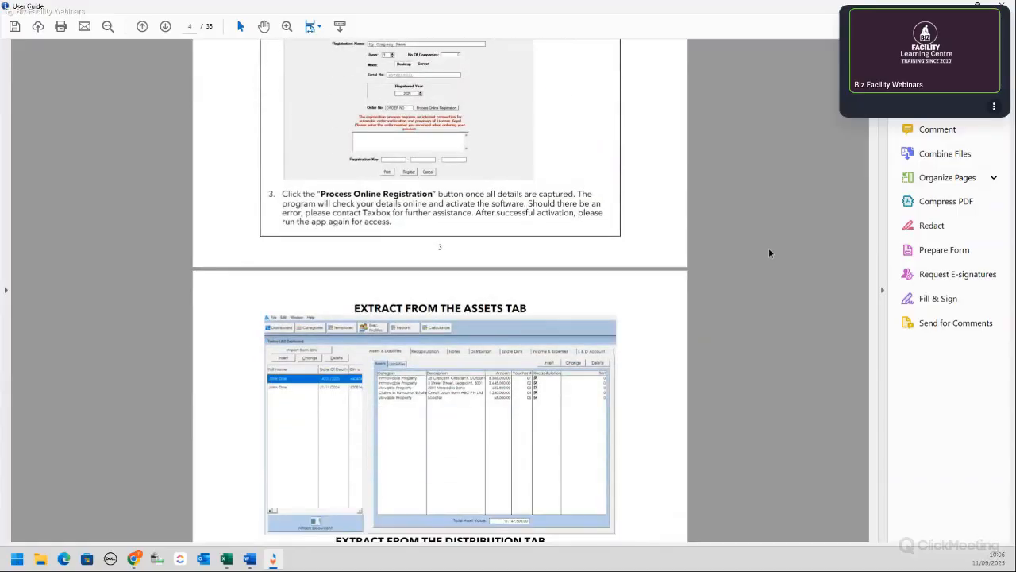
pyautogui.scroll(-8, 769, 253)
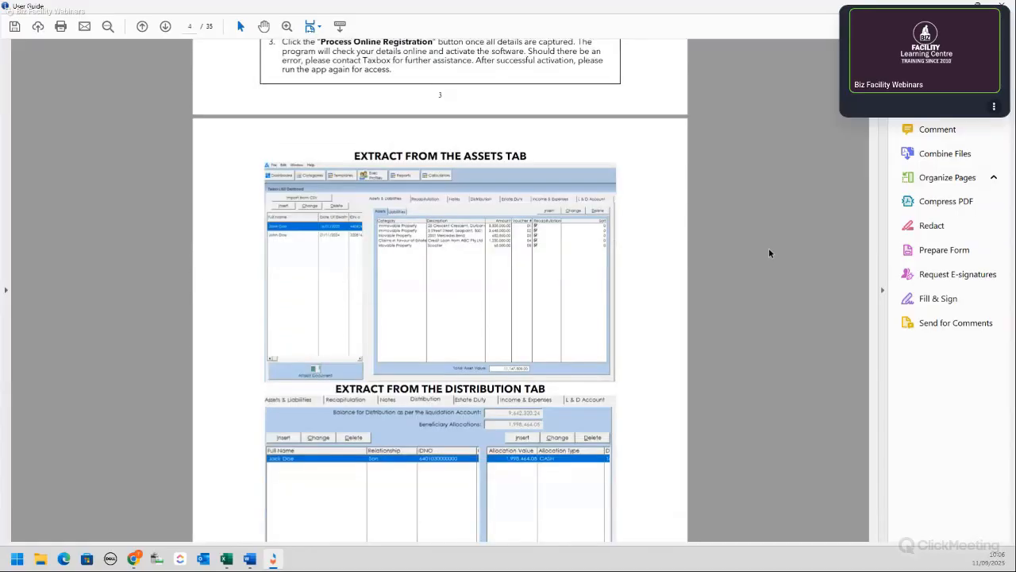
pyautogui.scroll(-5, 769, 253)
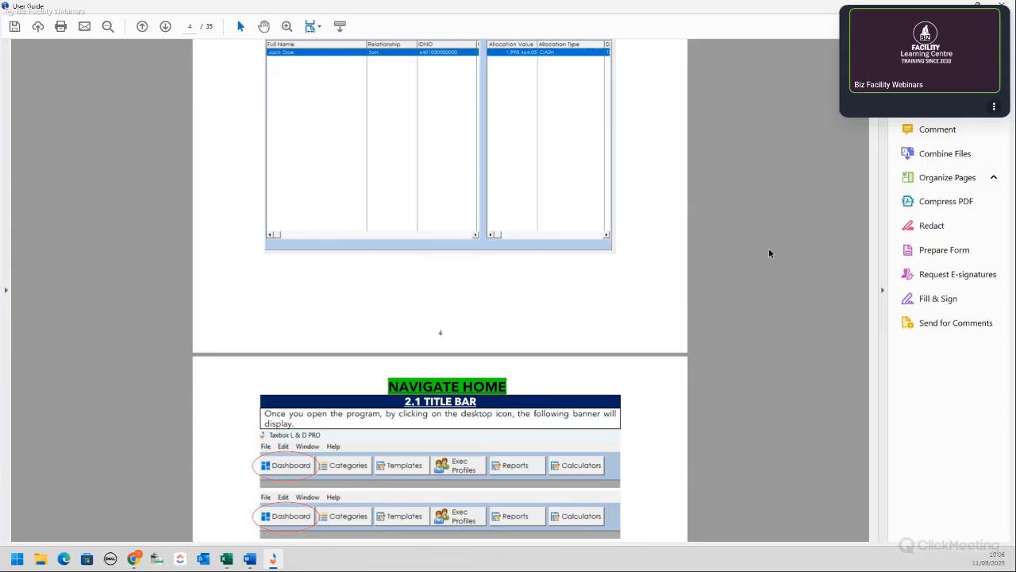
pyautogui.scroll(-6, 769, 253)
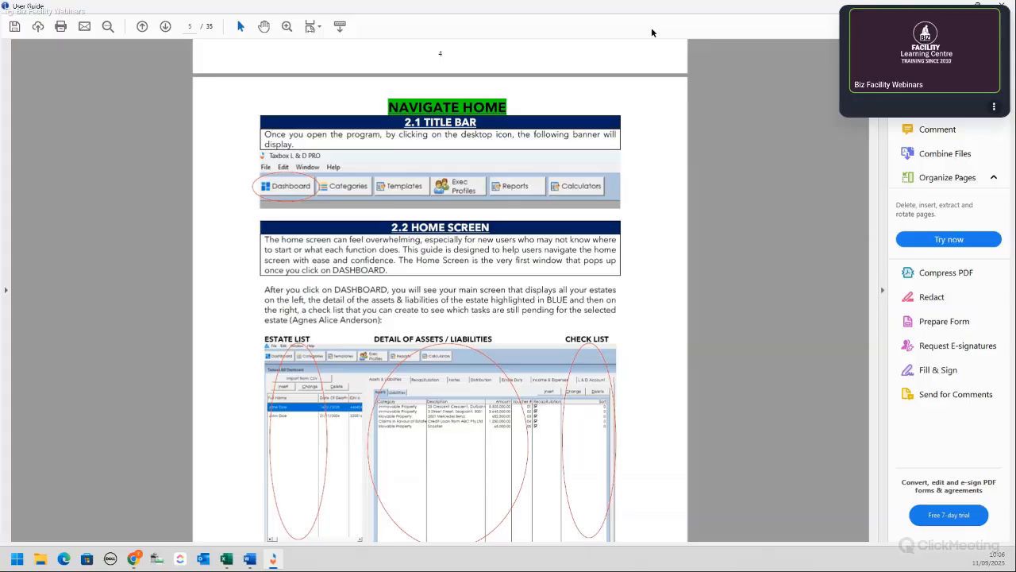
pyautogui.click(1002, 6)
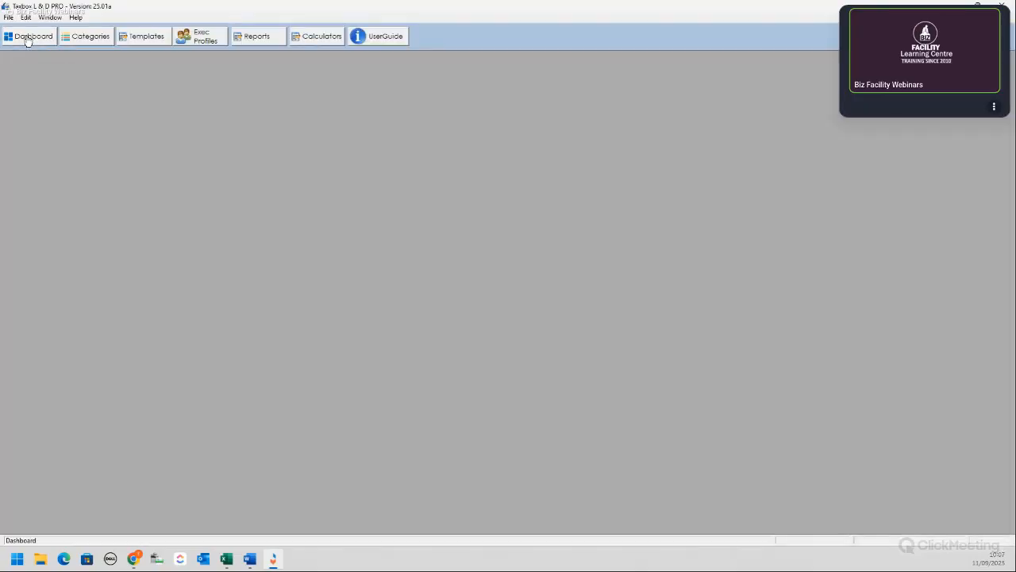
# Step: Show the estates dashboard maximized and select the third estate, whose two assets total 6,535,000.00
pyautogui.click(27, 40)
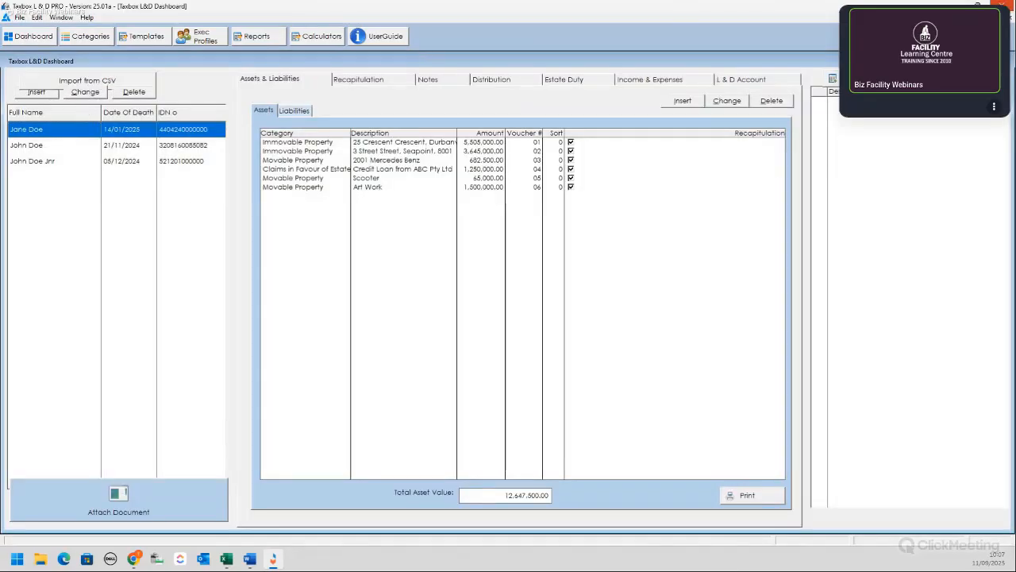
pyautogui.click(978, 5)
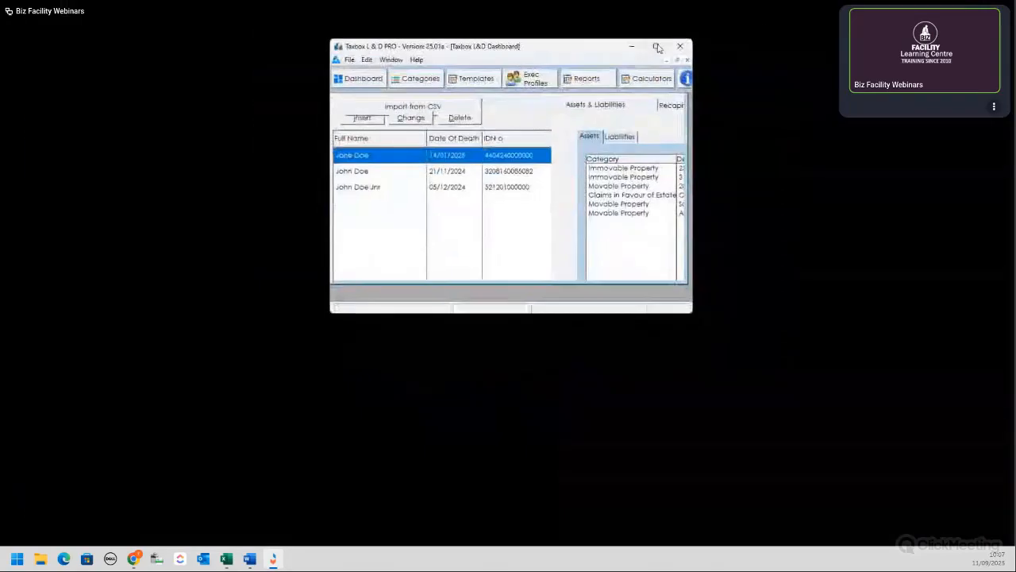
pyautogui.click(667, 49)
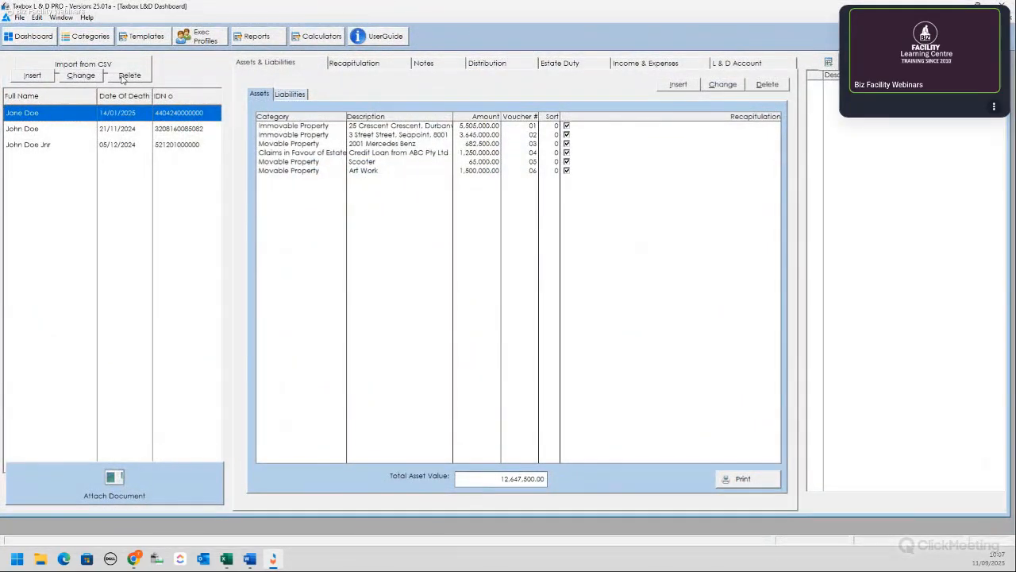
pyautogui.click(81, 76)
pyautogui.click(40, 131)
pyautogui.click(63, 145)
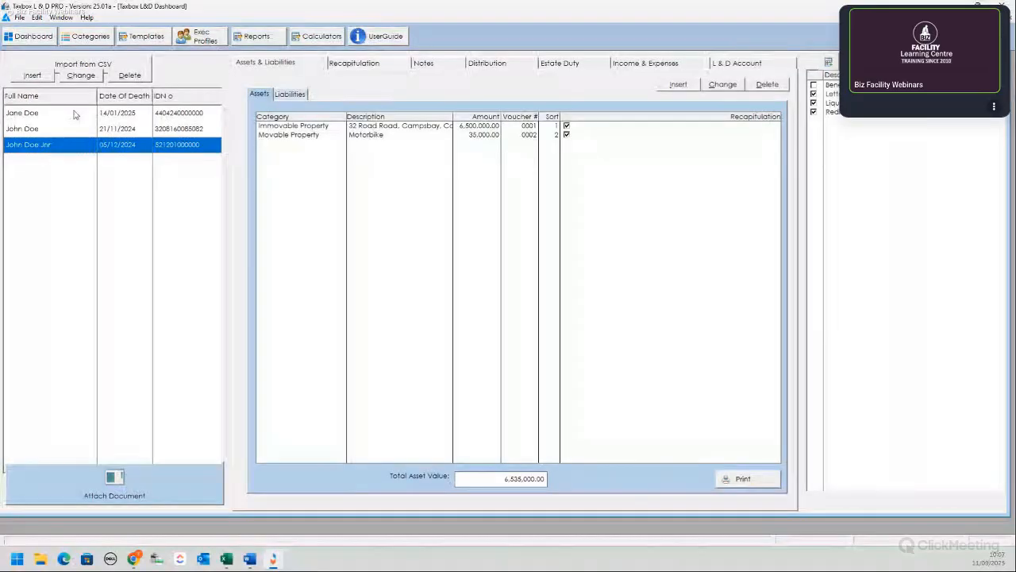
# Step: Insert a new estate with the masters reference, deceased's full name, ID number and gender Female
pyautogui.click(32, 75)
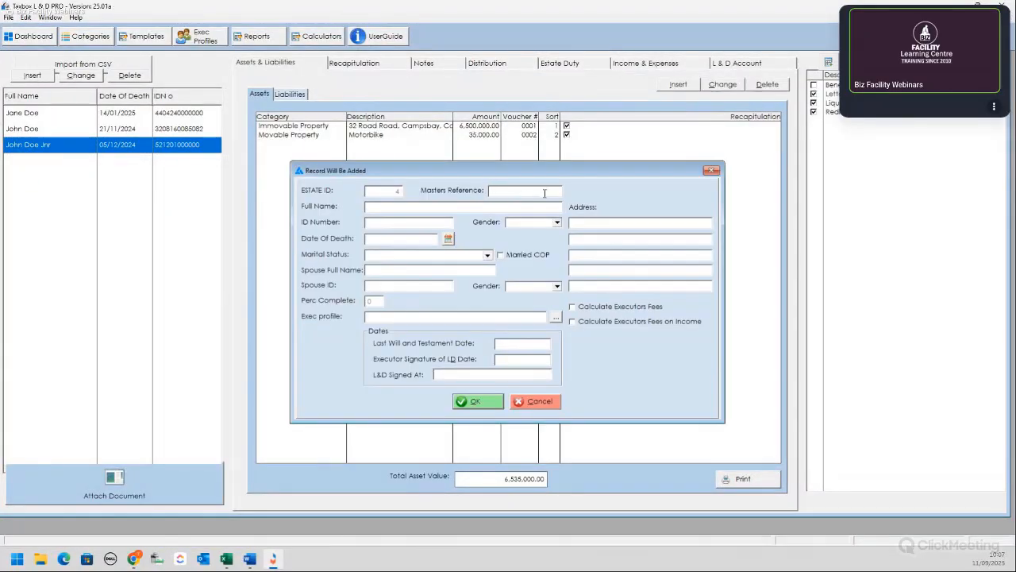
pyautogui.write('123456')
pyautogui.click(538, 207)
pyautogui.write('Jessie Doe')
pyautogui.click(445, 223)
pyautogui.write('8106')
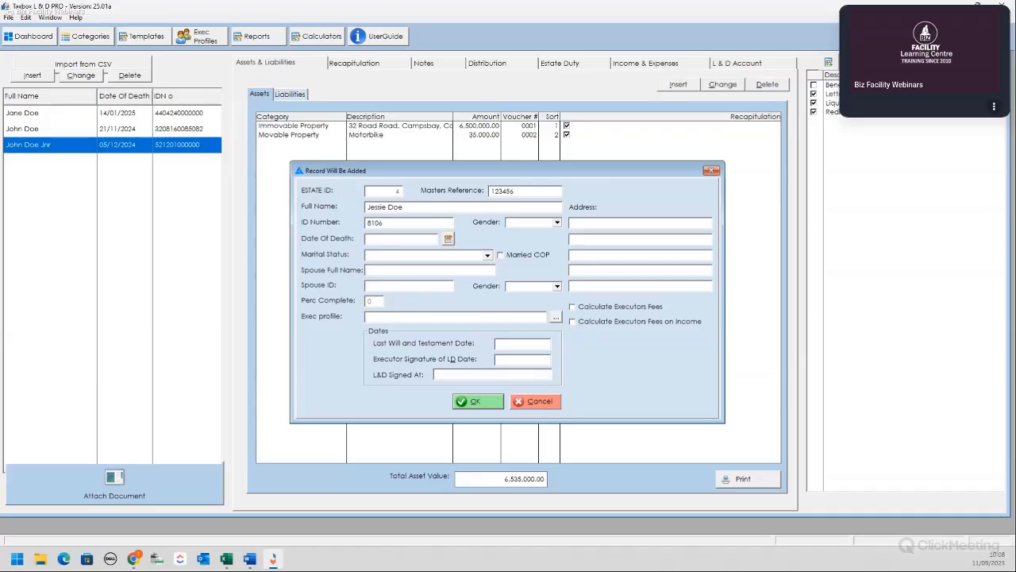
pyautogui.write('280000')
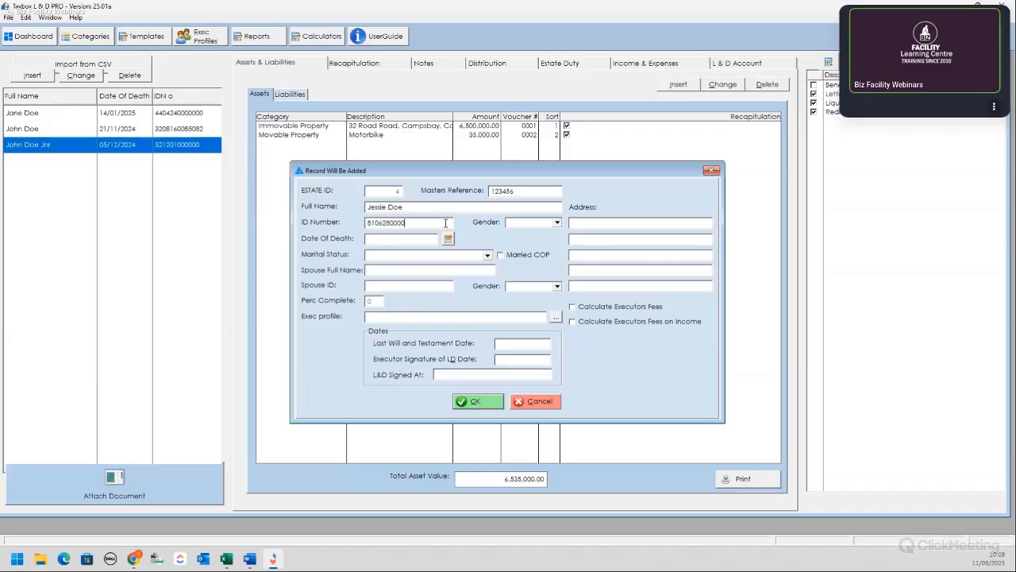
pyautogui.write('000')
pyautogui.click(557, 223)
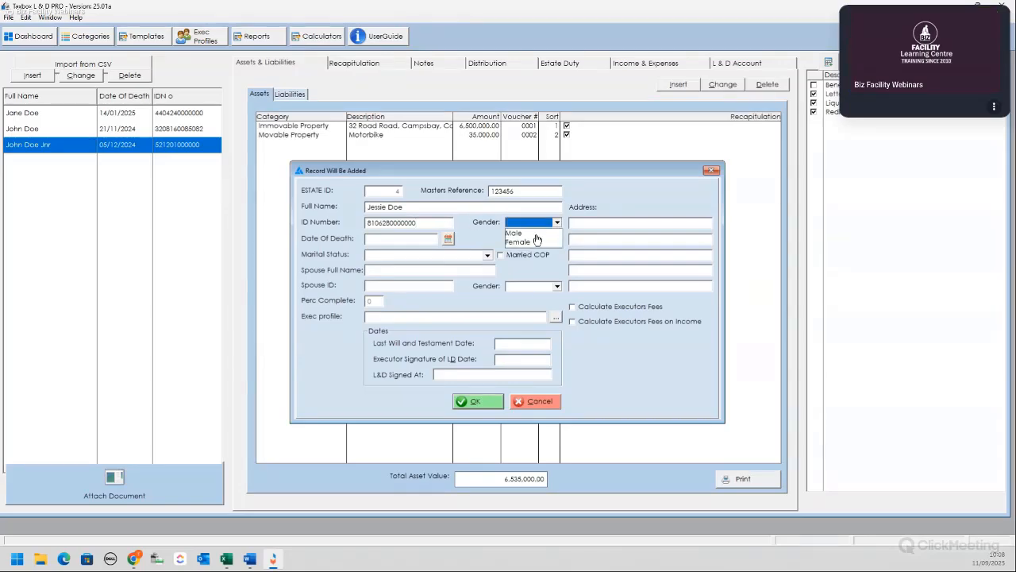
pyautogui.click(524, 242)
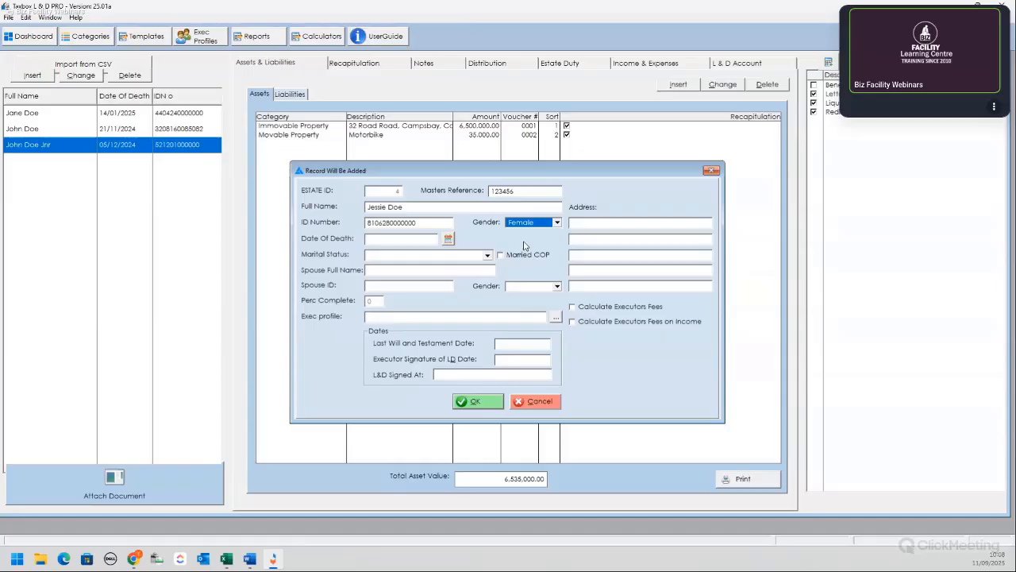
# Step: Enter the deceased's postal address across the three address lines
pyautogui.click(628, 223)
pyautogui.write('123 Street RO')
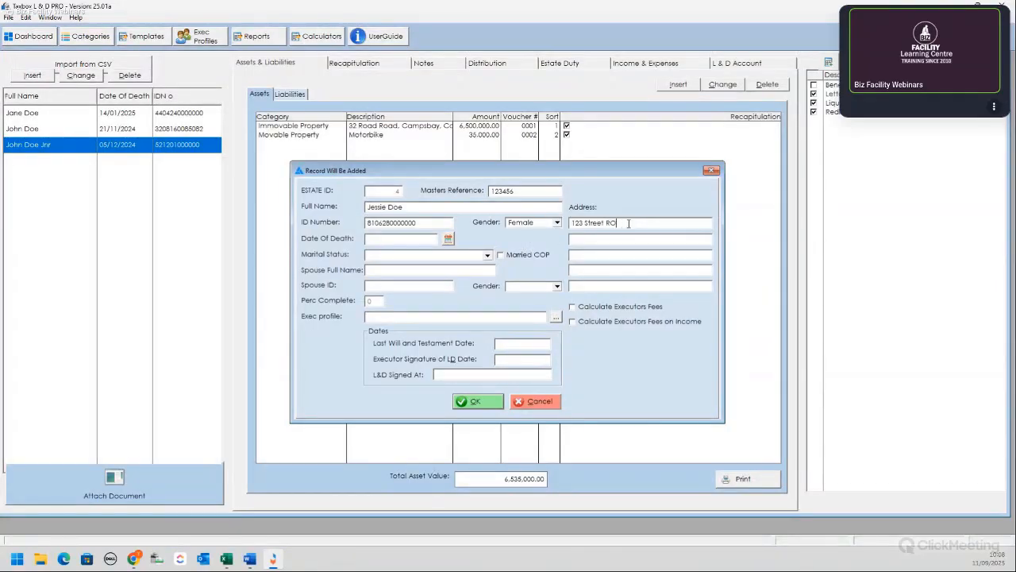
pyautogui.write('ad')
pyautogui.click(630, 237)
pyautogui.write('Bellville')
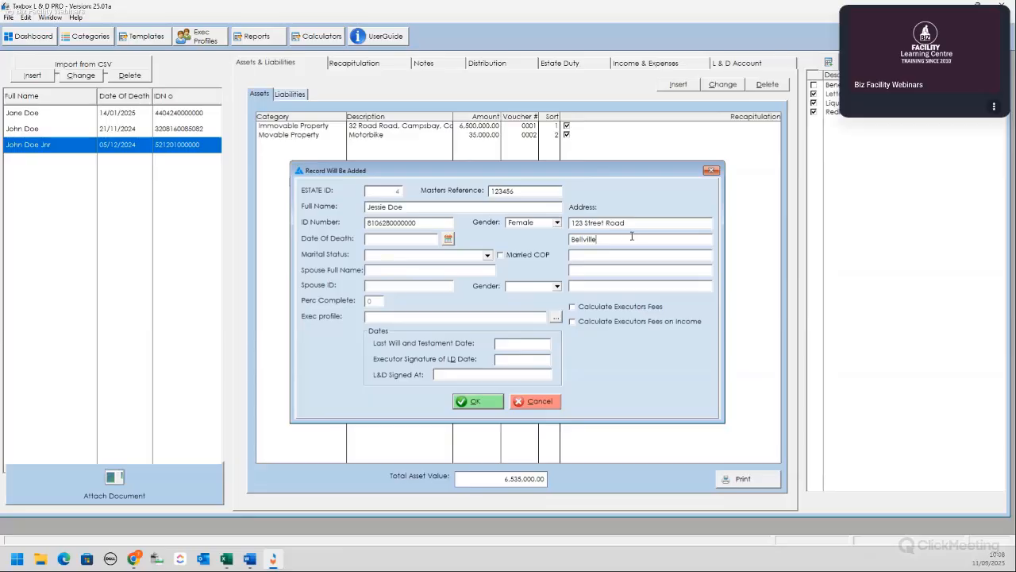
pyautogui.click(625, 254)
pyautogui.write('Co')
pyautogui.write('pe Town')
pyautogui.write('7530')
# Step: Set the date of death to 04/06/2025 and marital status to MARRIED ANC WITH ACCRUAL
pyautogui.click(448, 238)
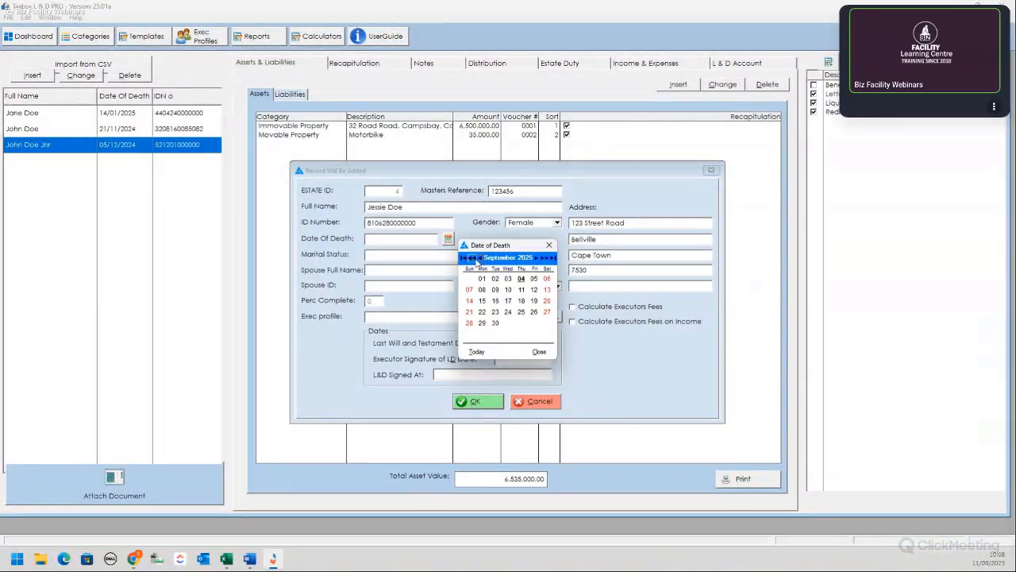
pyautogui.click(473, 258)
pyautogui.click(474, 258)
pyautogui.click(473, 258)
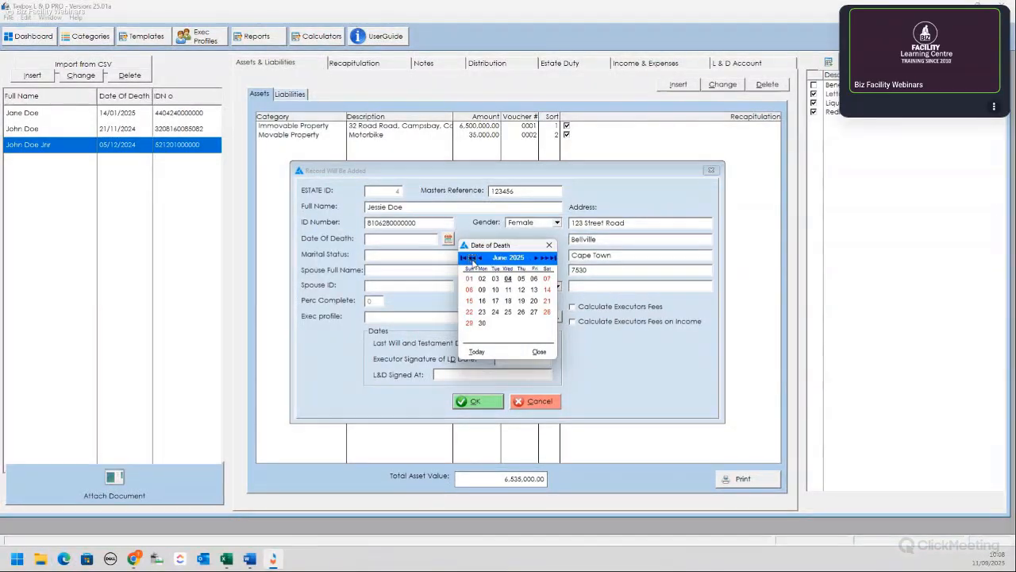
pyautogui.click(508, 278)
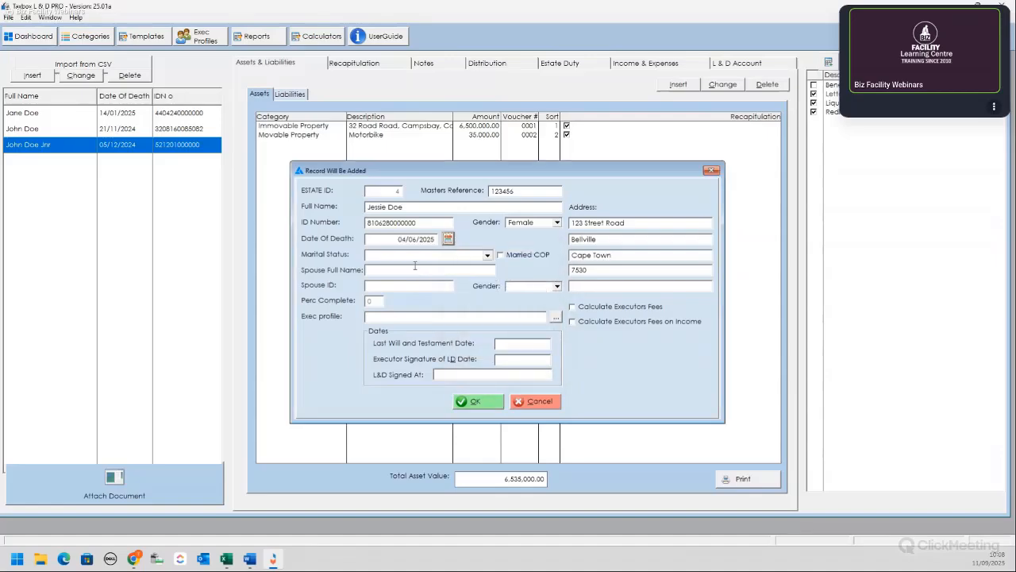
pyautogui.click(489, 258)
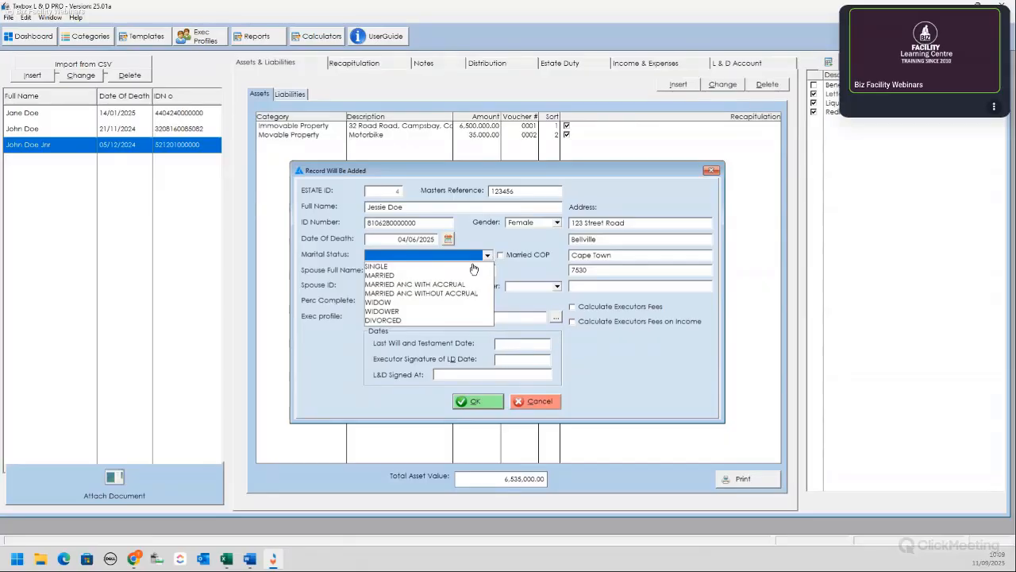
pyautogui.click(400, 283)
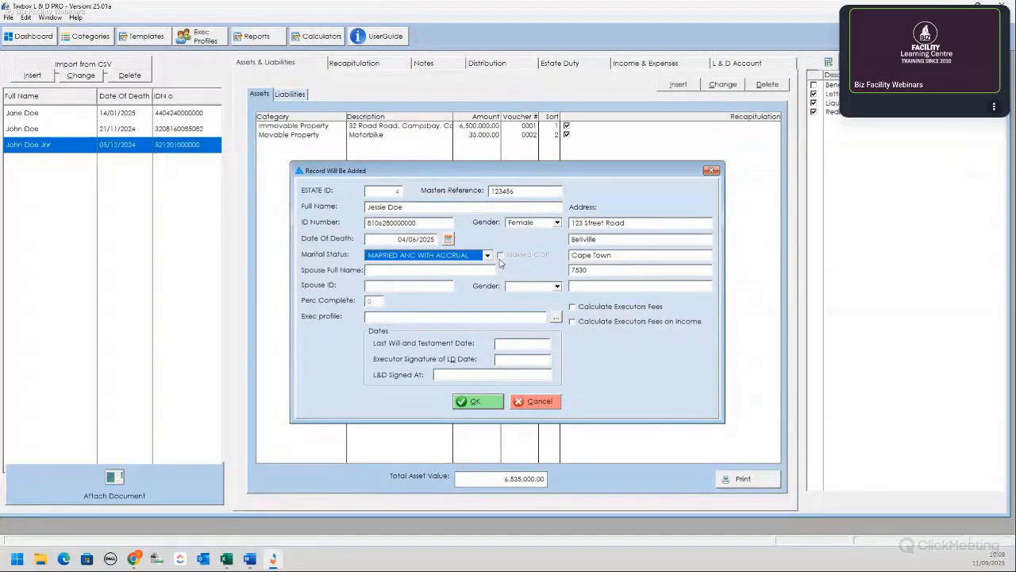
# Step: Enter the spouse's full name and ID number
pyautogui.click(475, 273)
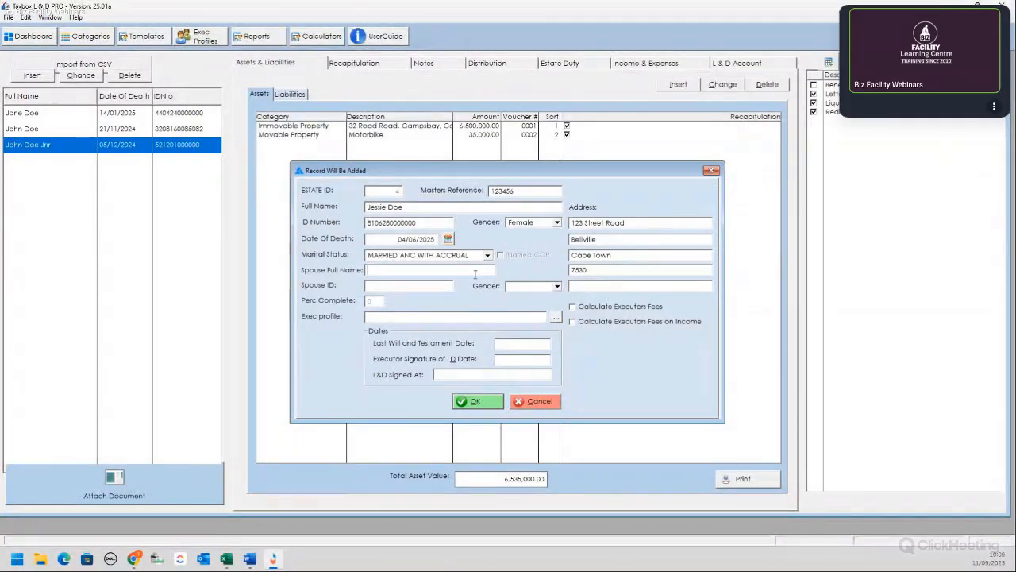
pyautogui.write('Jannie Doe')
pyautogui.click(451, 286)
pyautogui.write('800404000000')
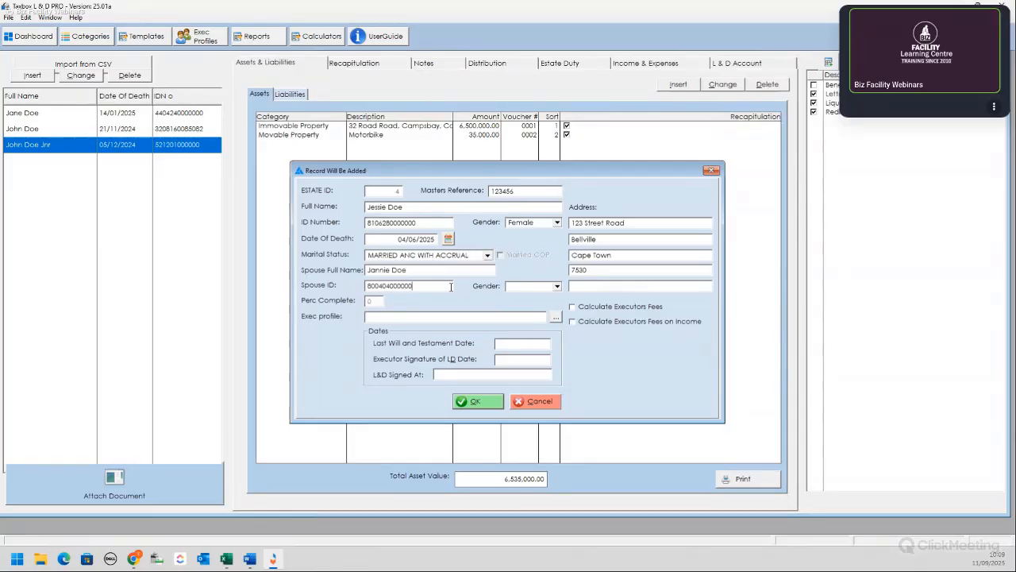
pyautogui.write('0')
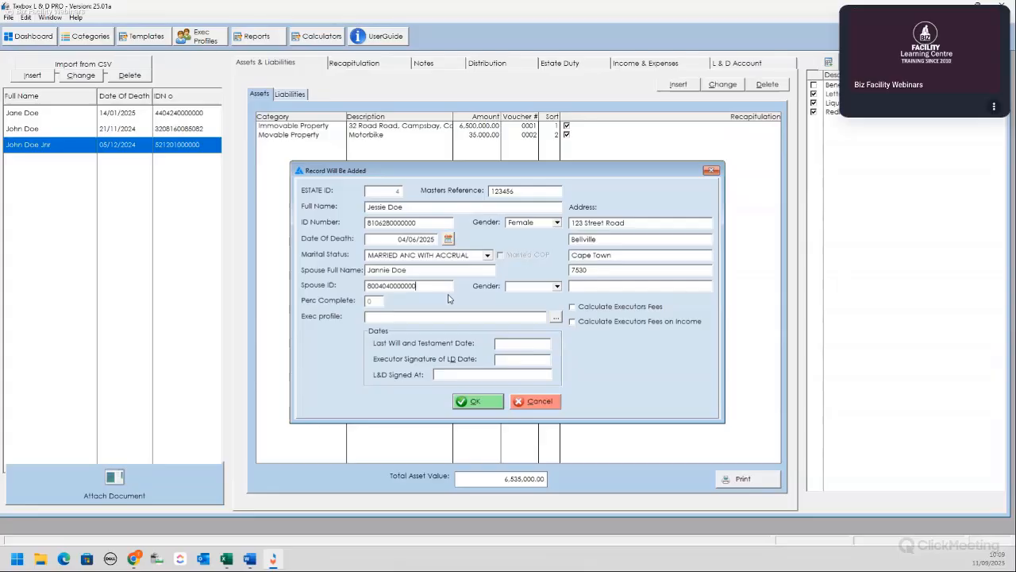
# Step: Assign the first executor profile and enable executor fees, including fees on income
pyautogui.click(555, 317)
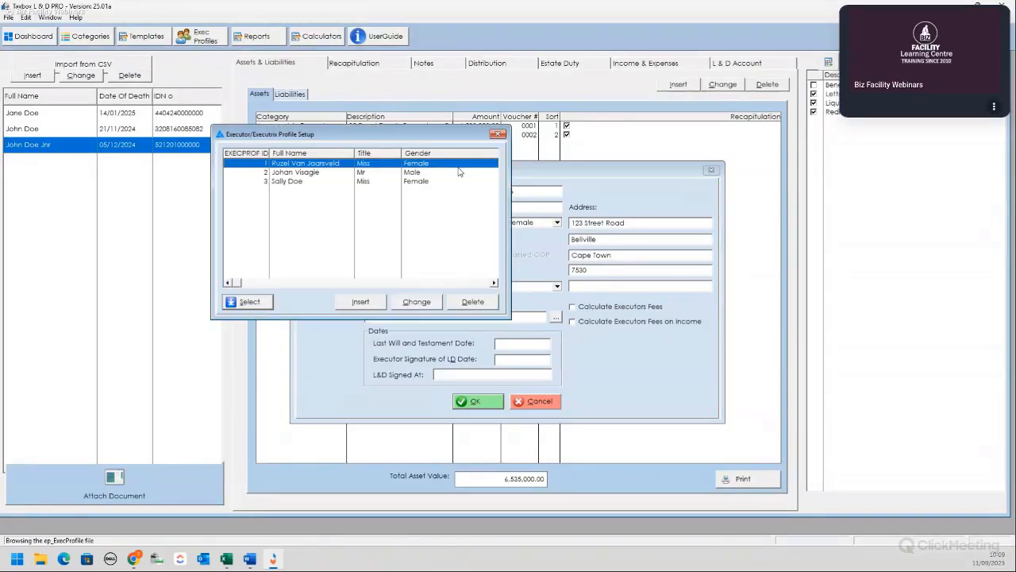
pyautogui.doubleClick(314, 166)
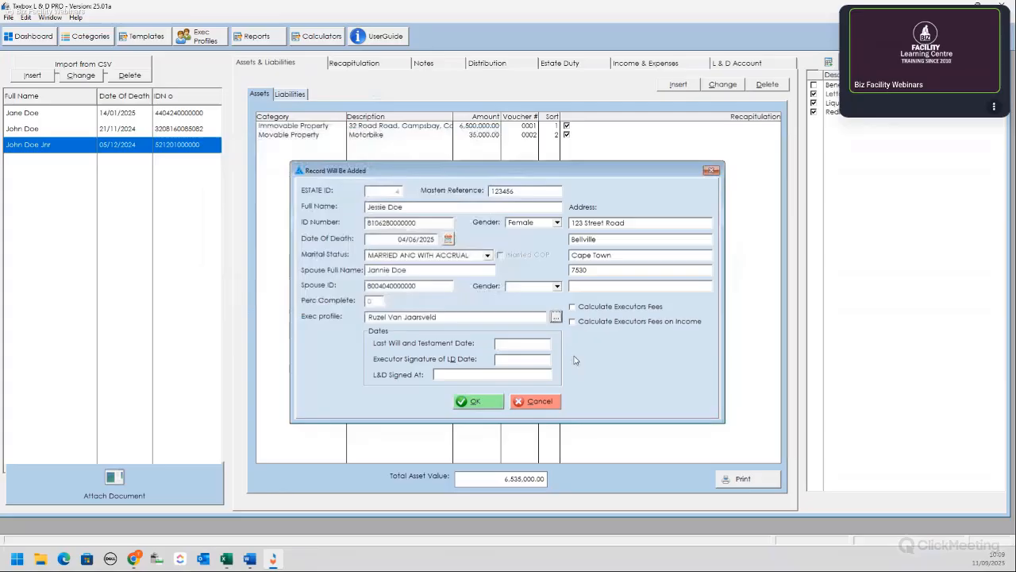
pyautogui.click(573, 307)
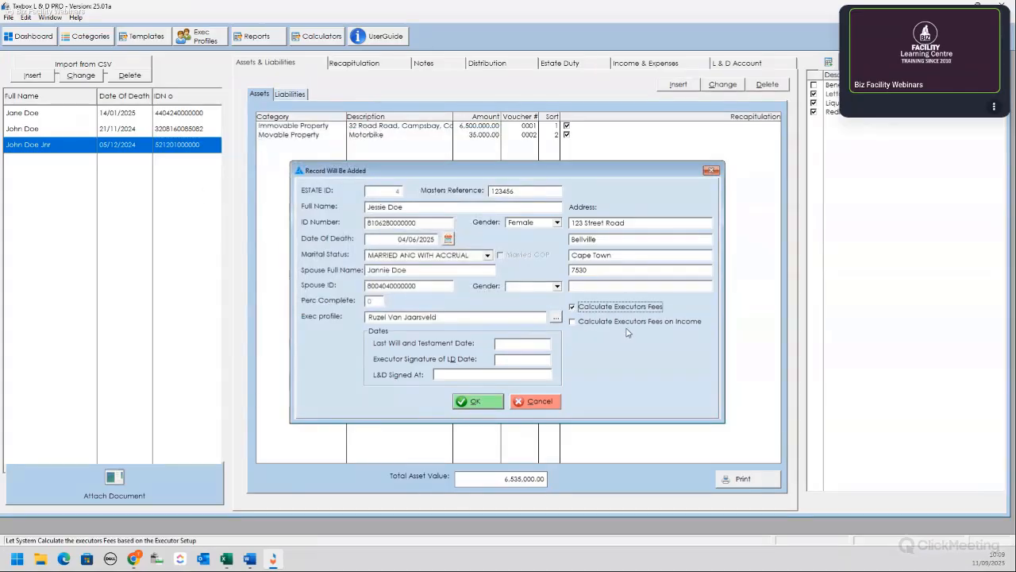
pyautogui.click(572, 322)
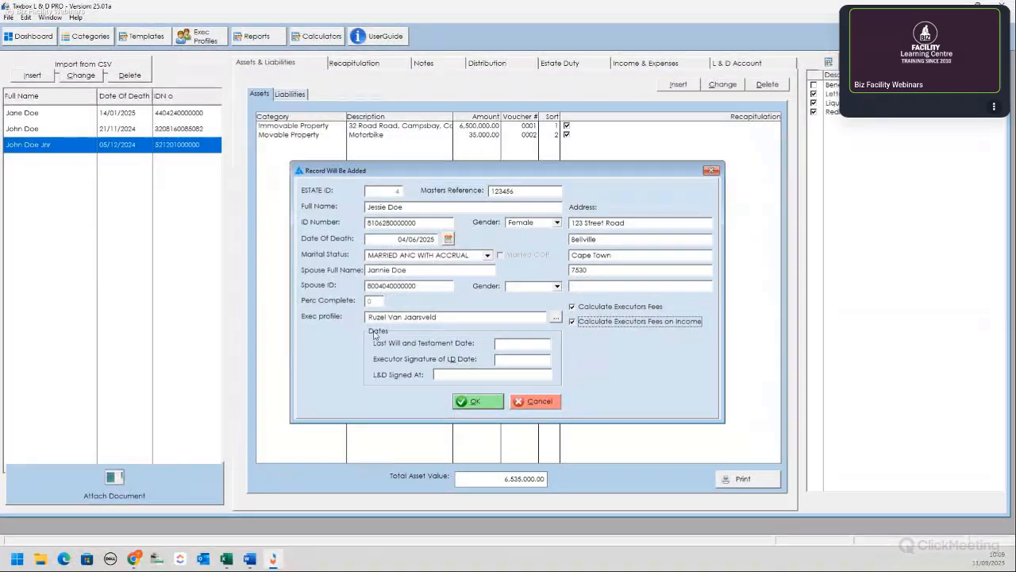
pyautogui.click(518, 346)
# Step: Enter the Last Will date 01/01/2025 and executor signature date 02/01/2025
pyautogui.write('1/')
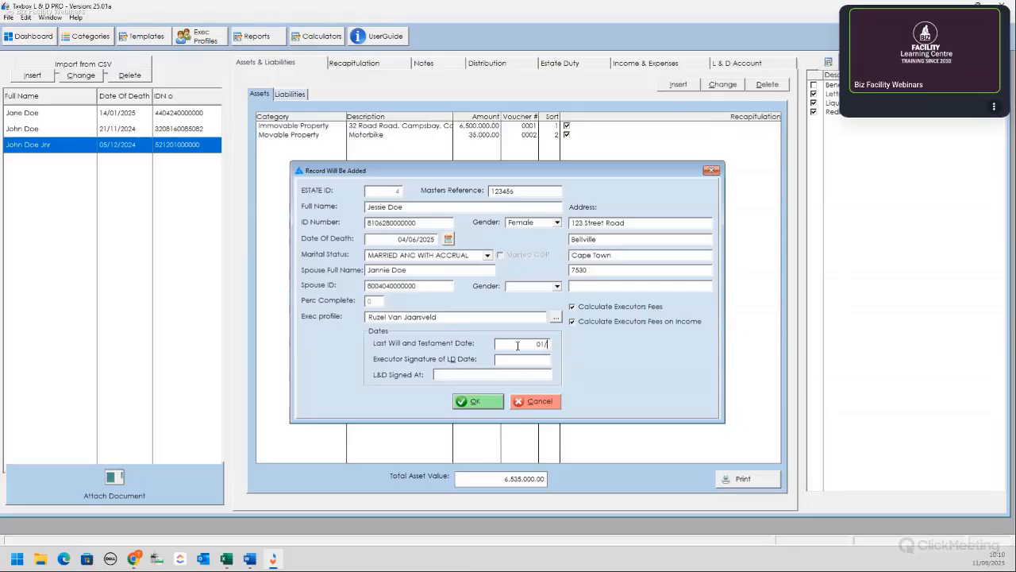
pyautogui.write('01/2025')
pyautogui.click(525, 362)
pyautogui.write('02/01/2025')
pyautogui.click(495, 374)
pyautogui.write('02/01/2025')
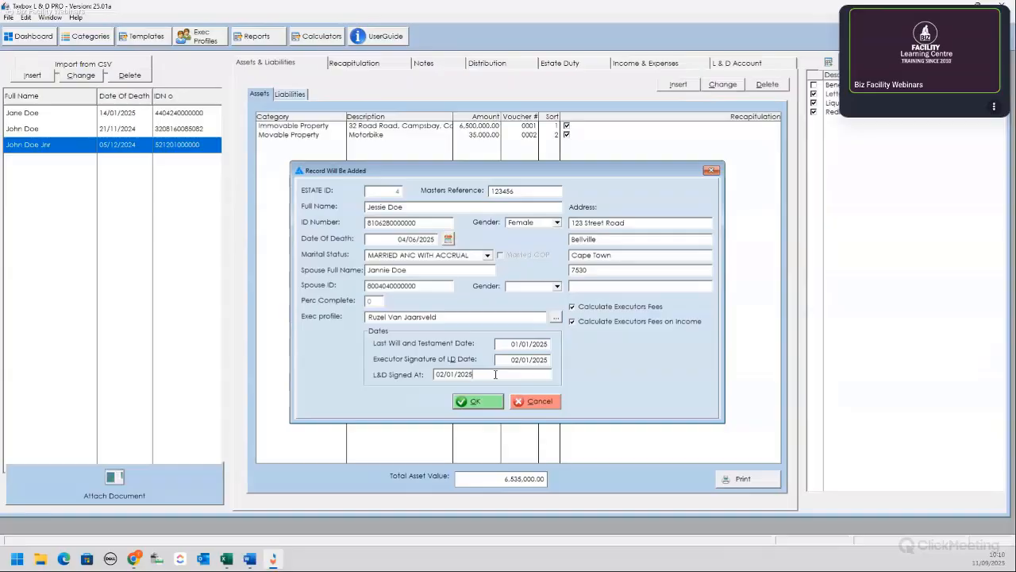
# Step: Set the spouse's gender to Male and save the new estate with OK
pyautogui.click(557, 286)
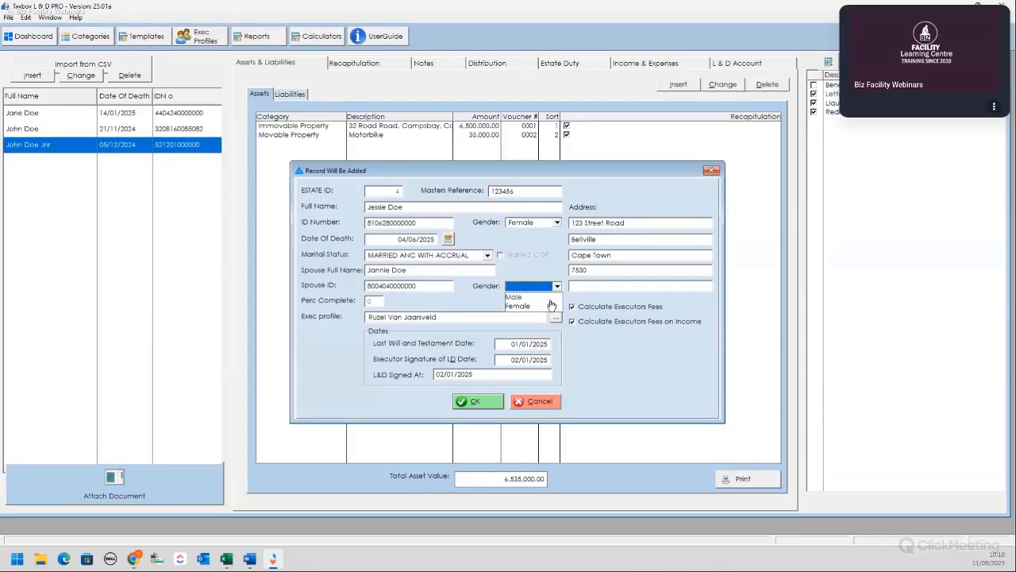
pyautogui.click(536, 296)
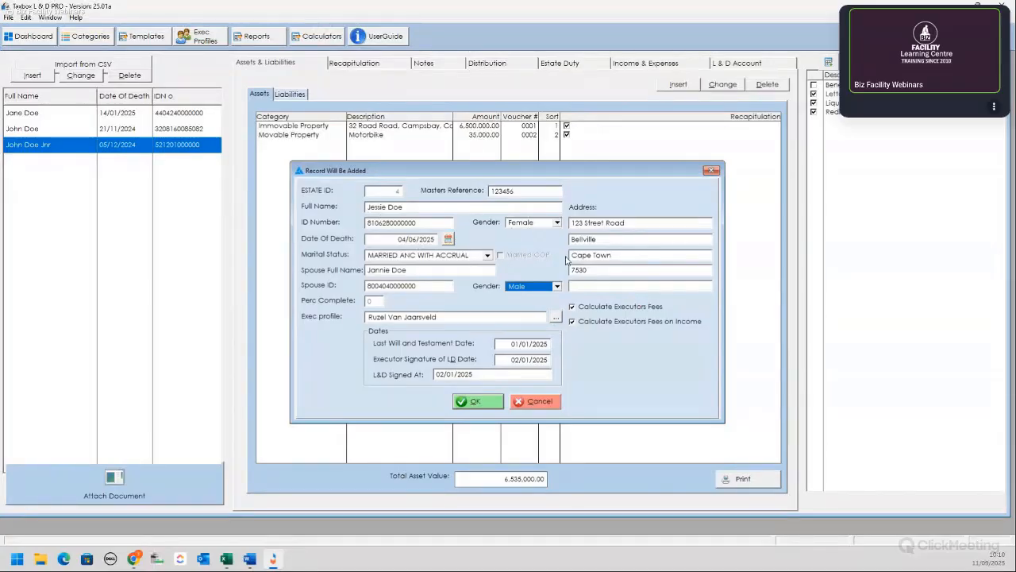
pyautogui.click(481, 404)
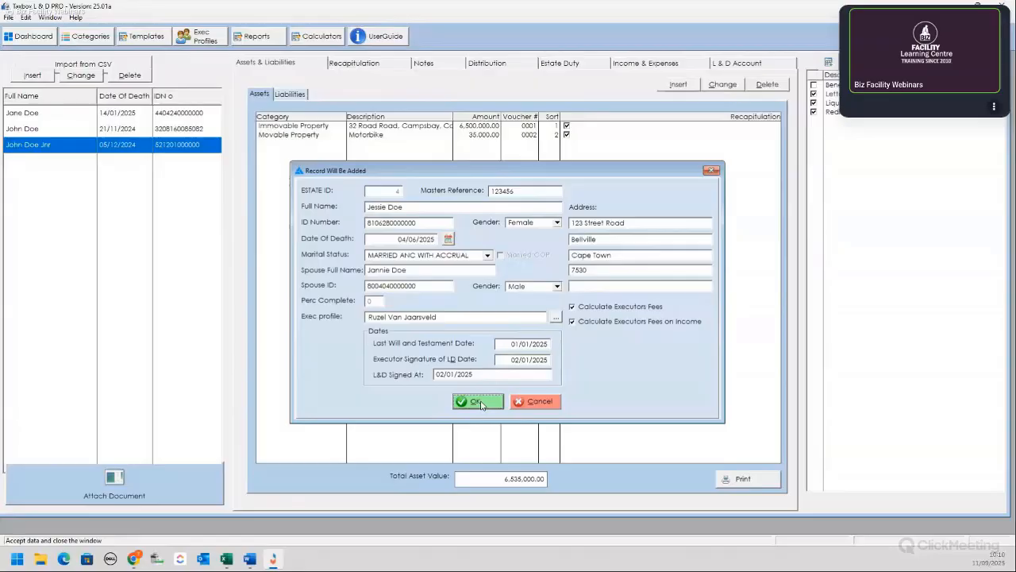
pyautogui.click(480, 403)
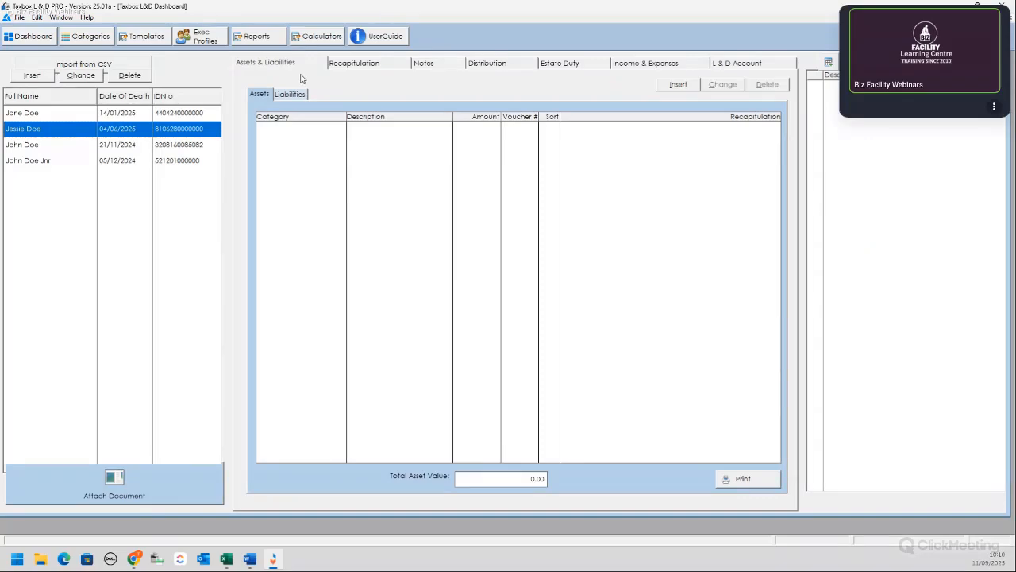
pyautogui.click(423, 64)
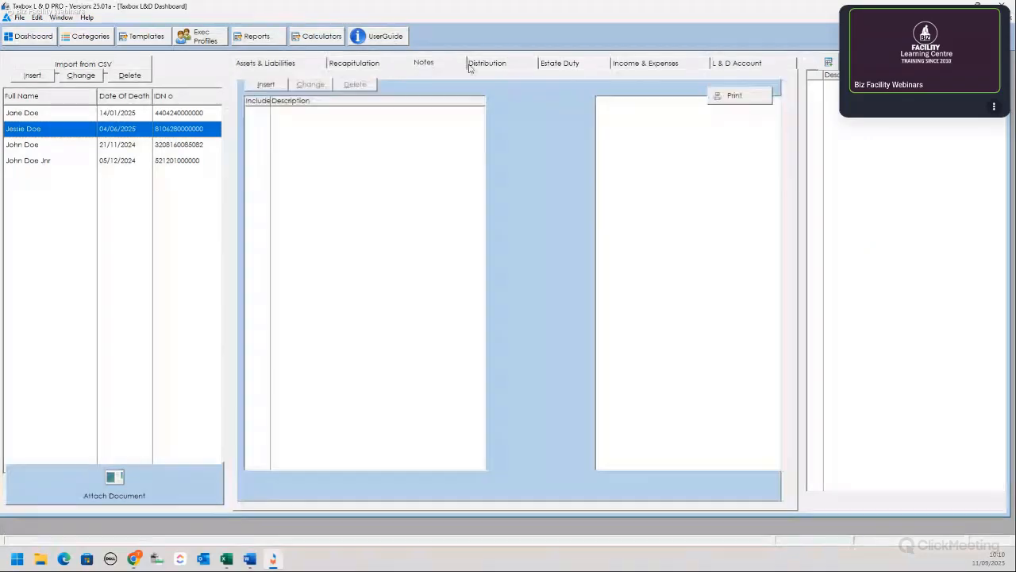
pyautogui.click(552, 65)
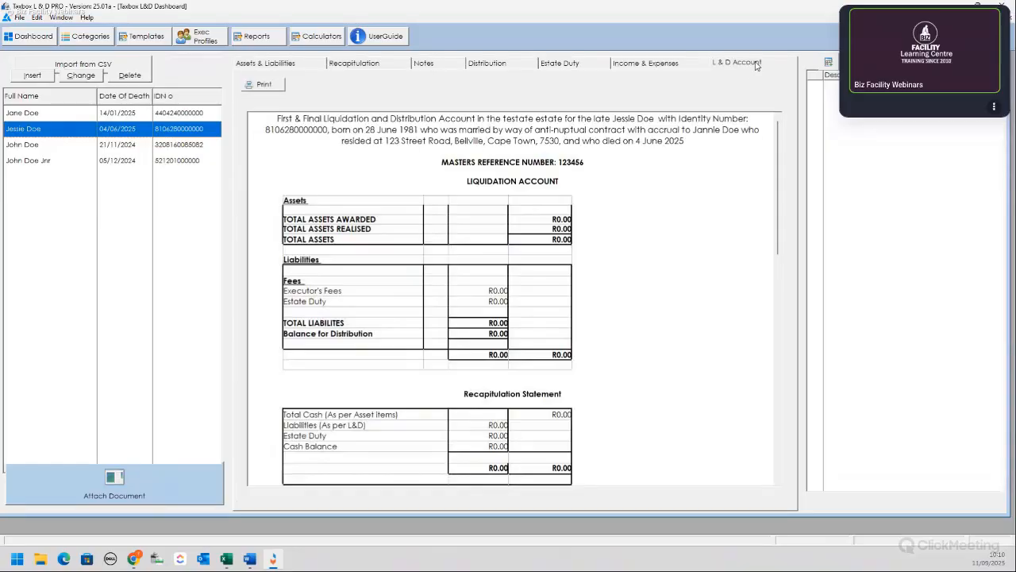
pyautogui.click(274, 63)
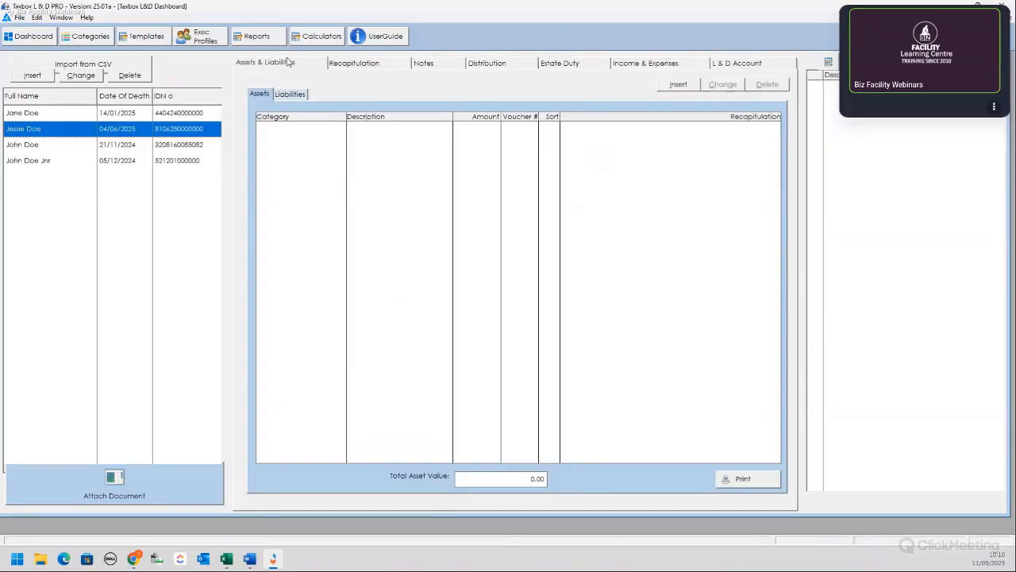
pyautogui.click(306, 99)
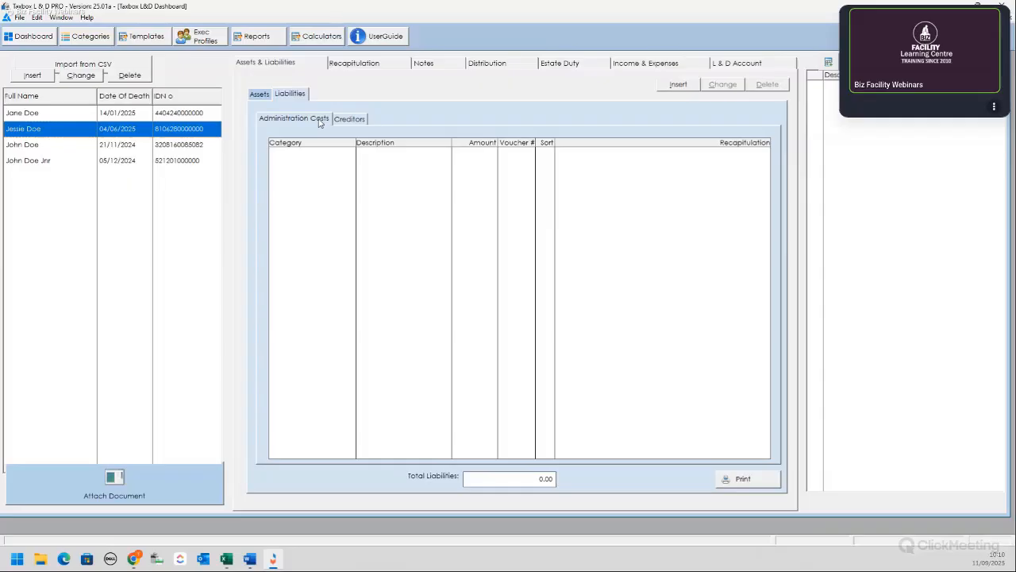
pyautogui.click(259, 94)
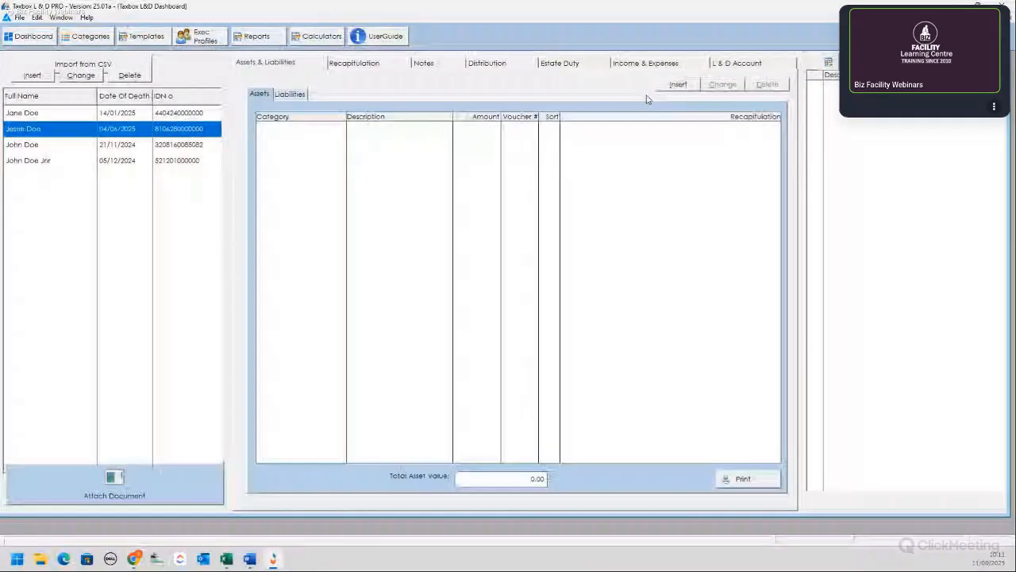
# Step: Insert an Immovable Property asset described by the property's street address, confirmed in the description editor
pyautogui.click(678, 84)
pyautogui.click(341, 127)
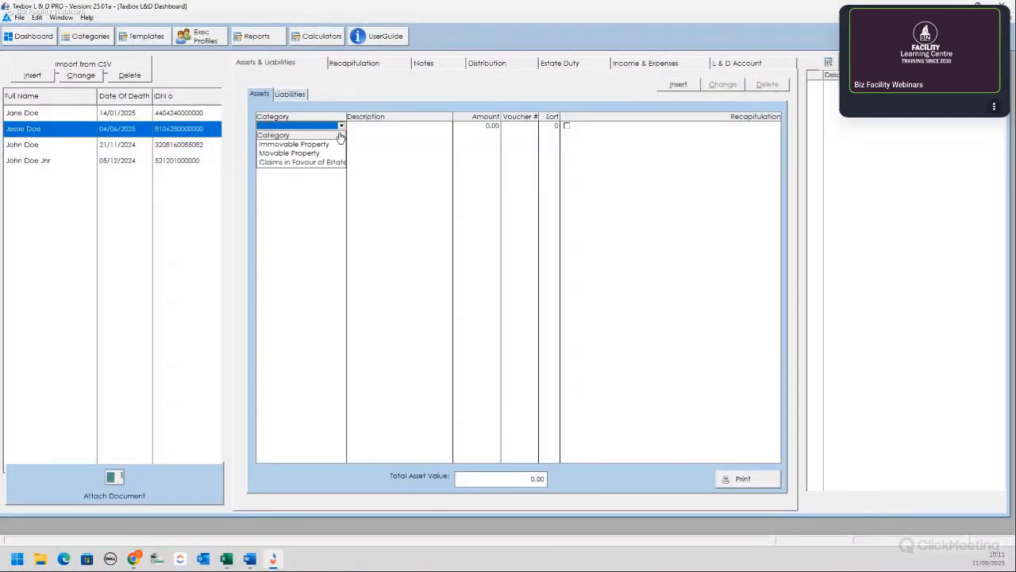
pyautogui.click(289, 145)
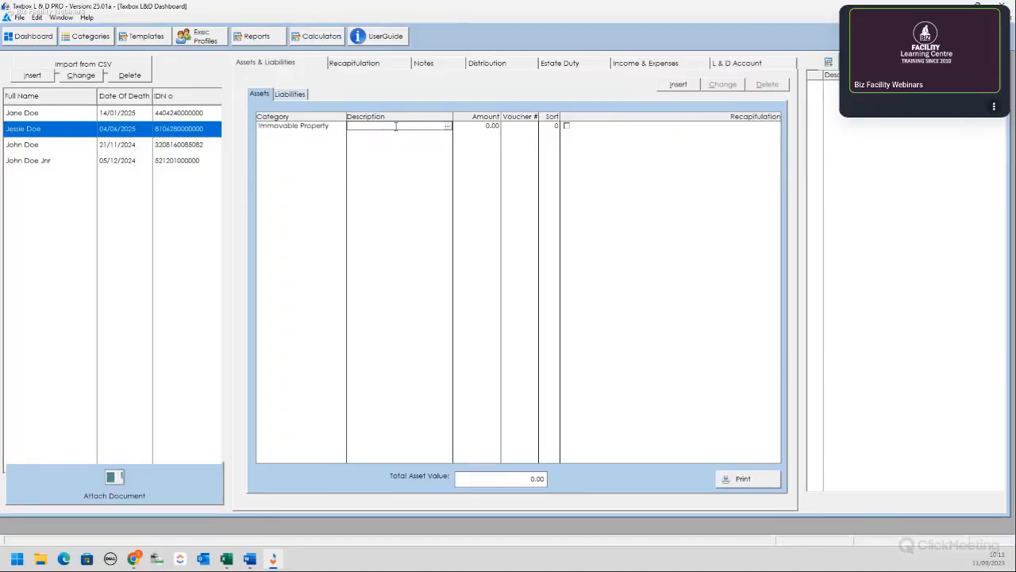
pyautogui.write('123 Street Street.')
pyautogui.press('BackSpace')
pyautogui.write(', Bellville, Cape Town, 7530')
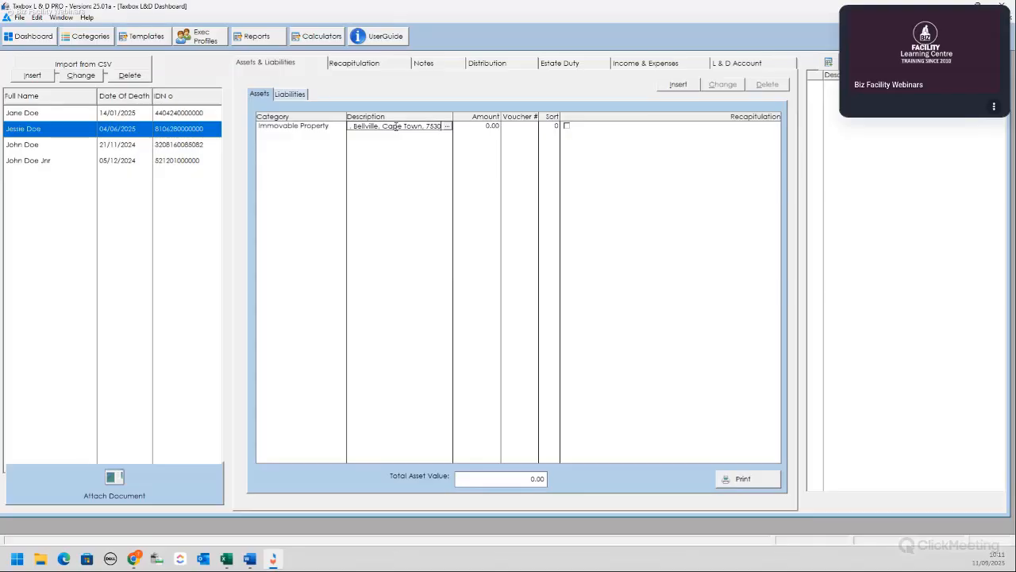
pyautogui.click(450, 127)
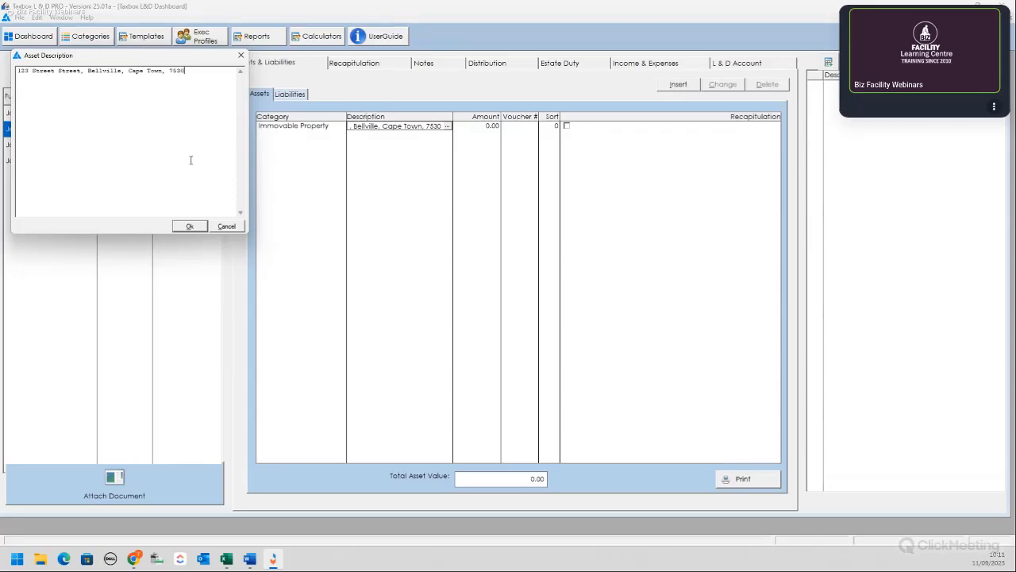
pyautogui.click(189, 227)
# Step: Give the property asset amount 3,950,000.00, voucher number 00 and sort order 1
pyautogui.click(479, 129)
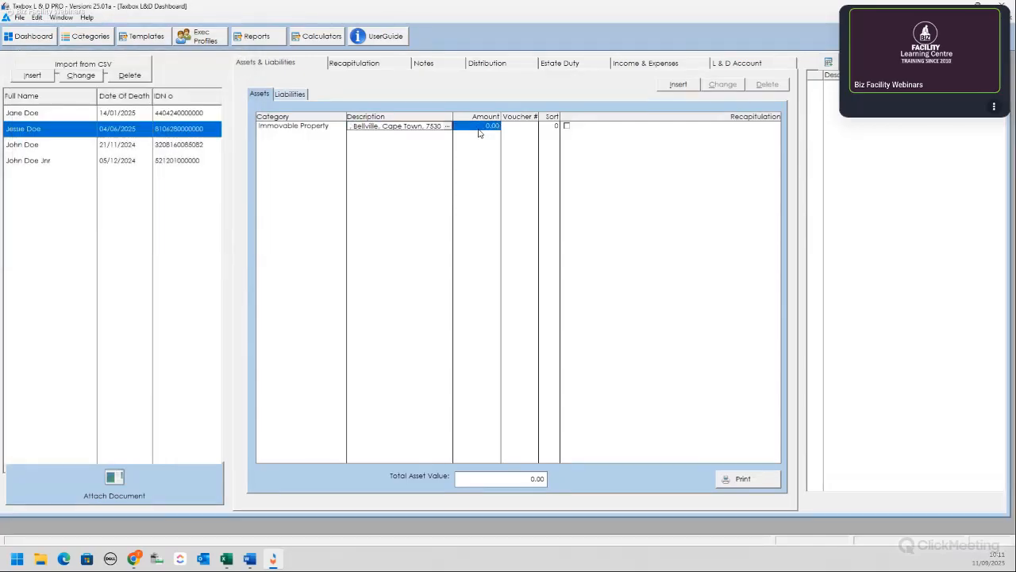
pyautogui.click(478, 131)
pyautogui.write('35')
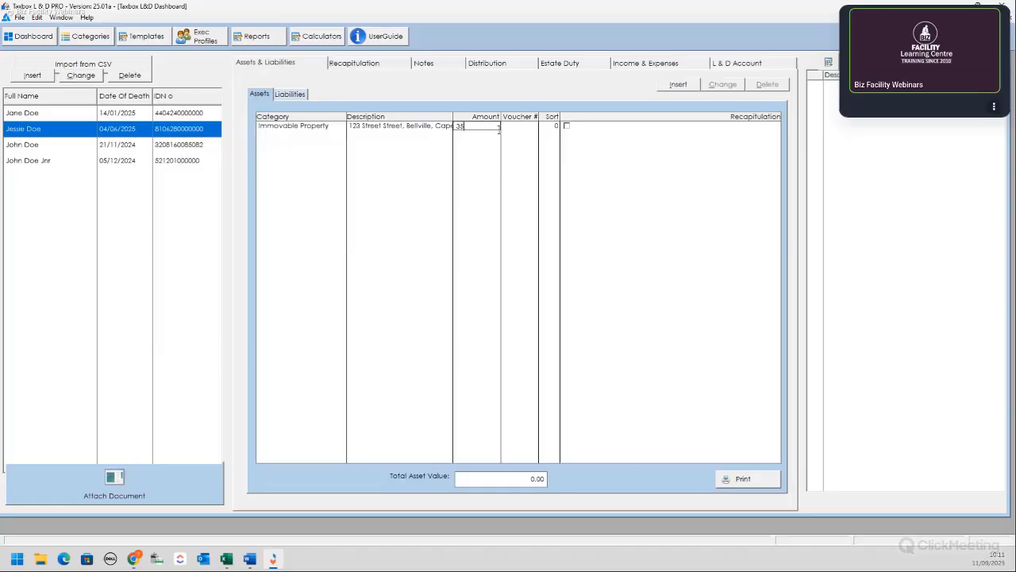
pyautogui.press('BackSpace')
pyautogui.write('950000')
pyautogui.press('Tab')
pyautogui.write('000')
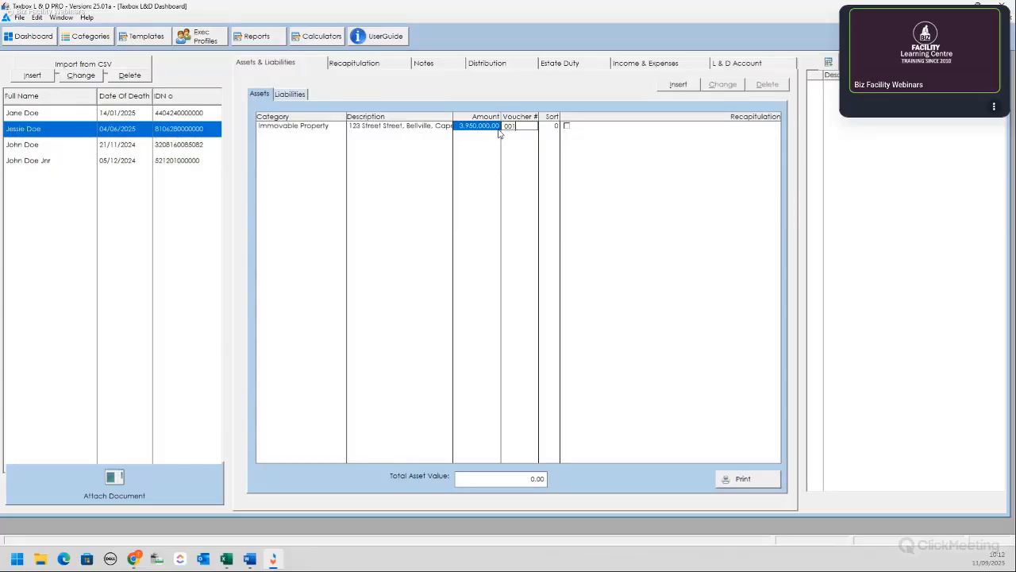
pyautogui.press('Tab')
pyautogui.write('1')
pyautogui.press('Tab')
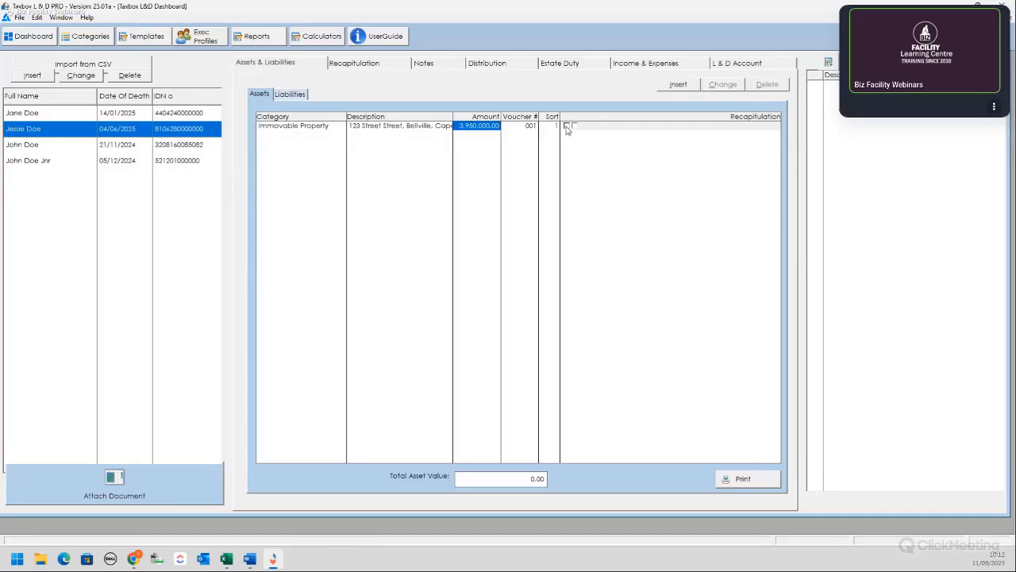
# Step: Include the property in the recapitulation and generate the Assets & Liabilities report
pyautogui.click(567, 126)
pyautogui.click(575, 127)
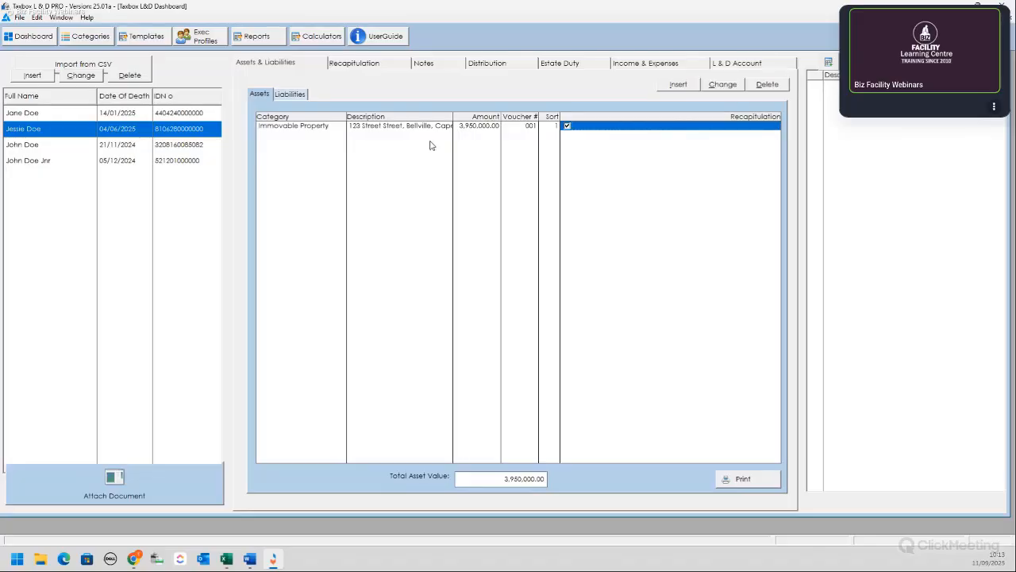
pyautogui.click(740, 484)
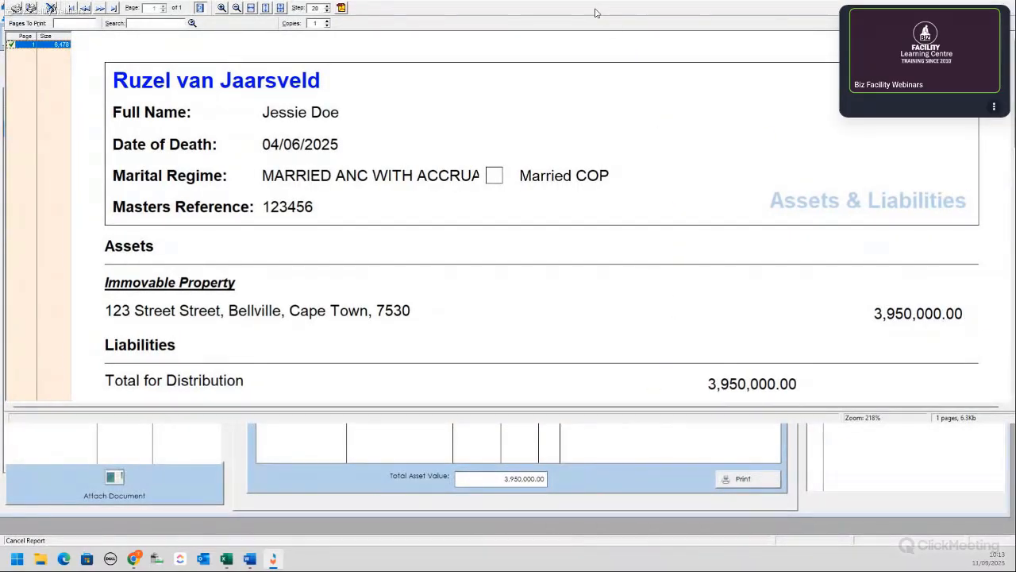
# Step: Close the report preview and switch to the estate's Liabilities list
pyautogui.press('Escape')
pyautogui.click(293, 95)
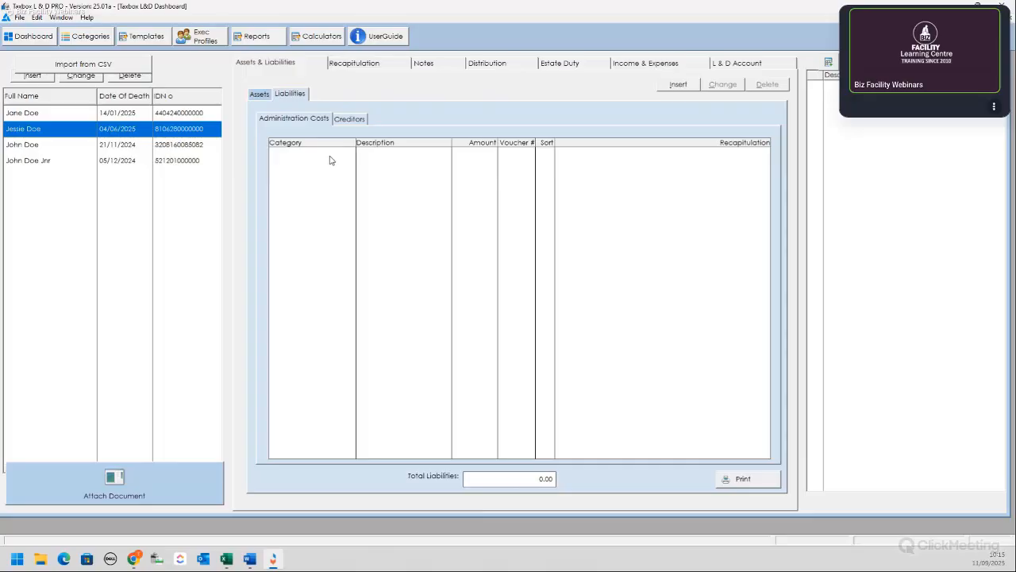
# Step: Add an Administration Costs liability 'Tombstone' of 5,000.00, voucher 001, sort order 1
pyautogui.click(678, 86)
pyautogui.click(351, 151)
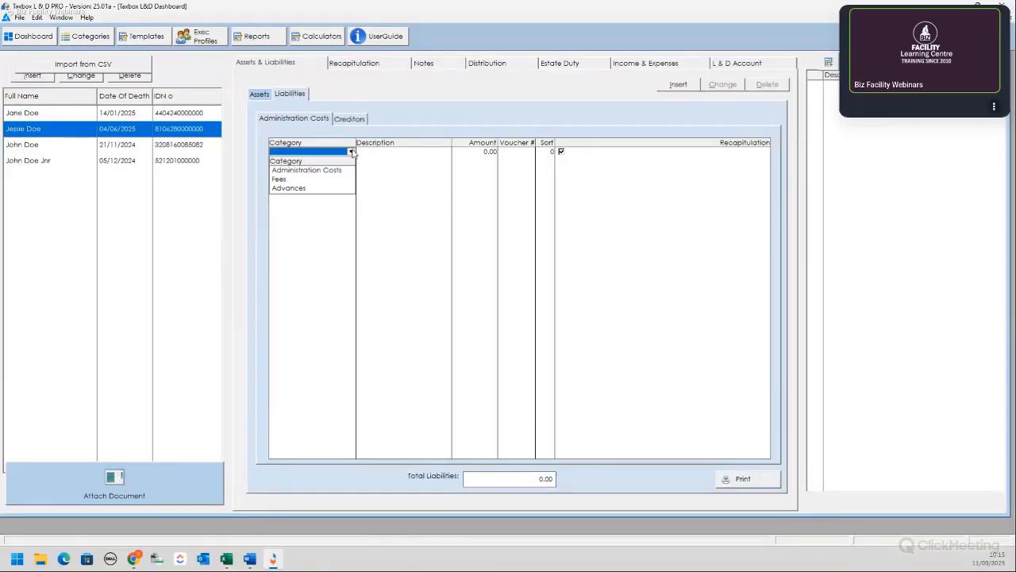
pyautogui.click(319, 170)
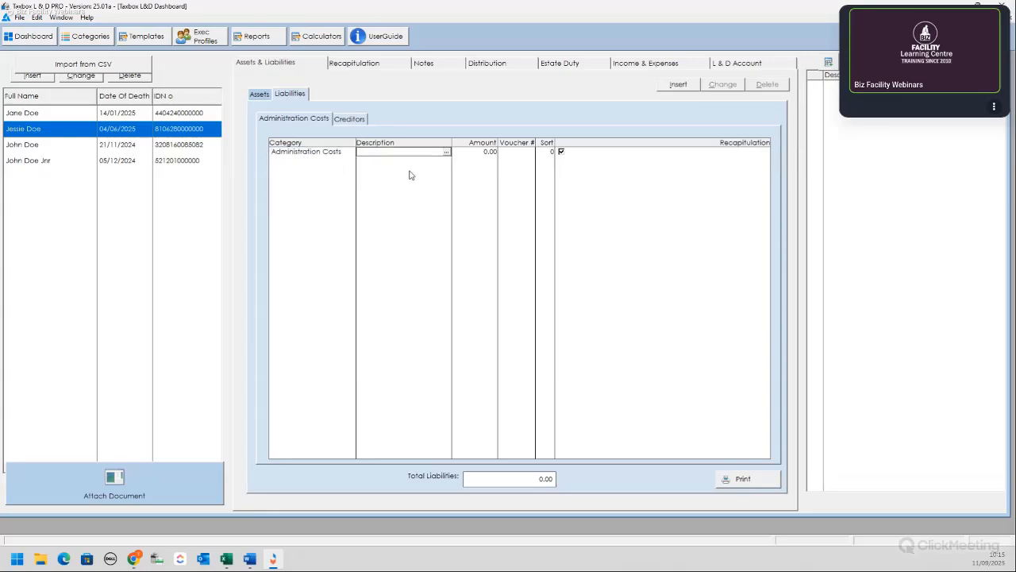
pyautogui.write('Tomb')
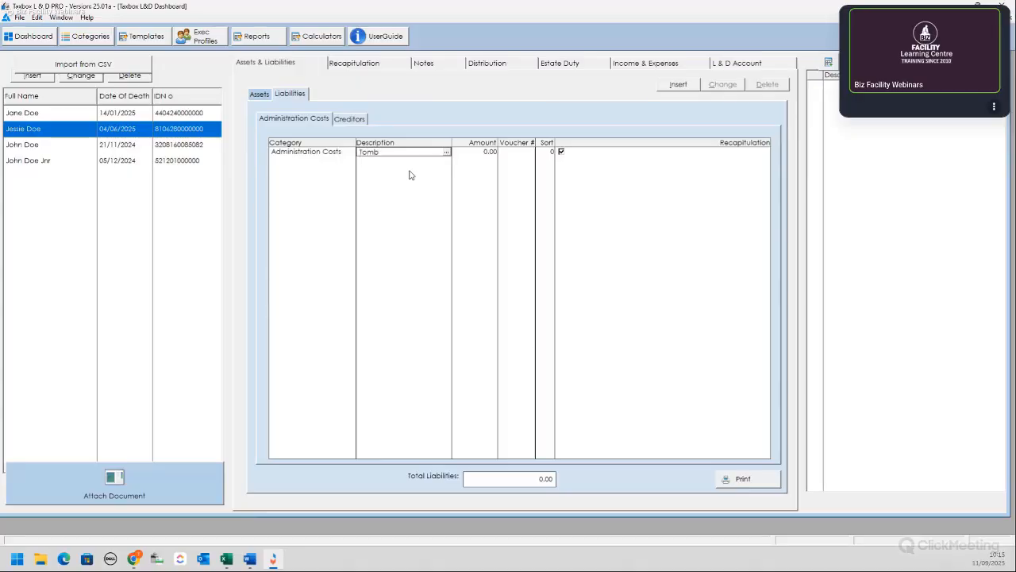
pyautogui.write('stone')
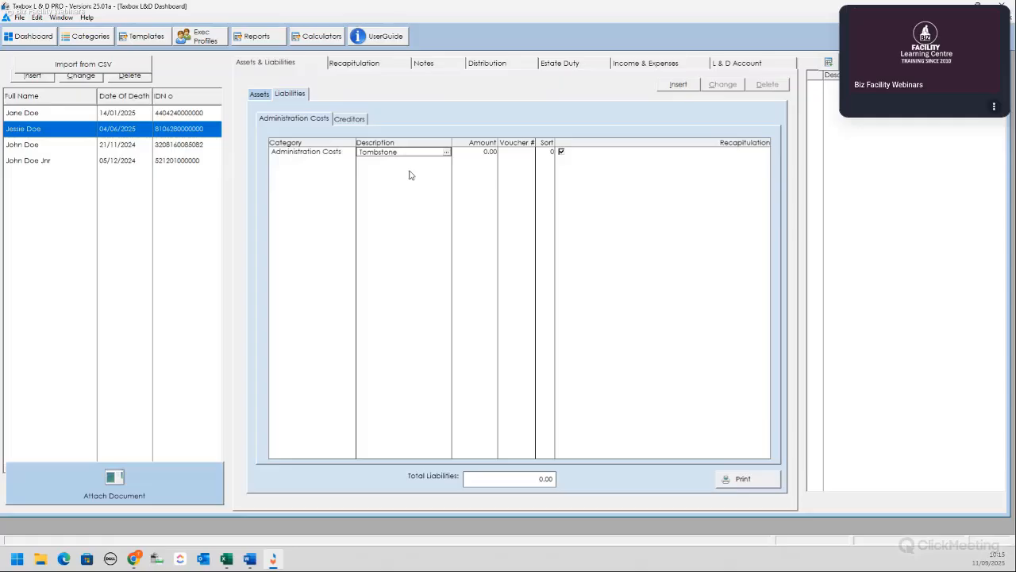
pyautogui.press('Tab')
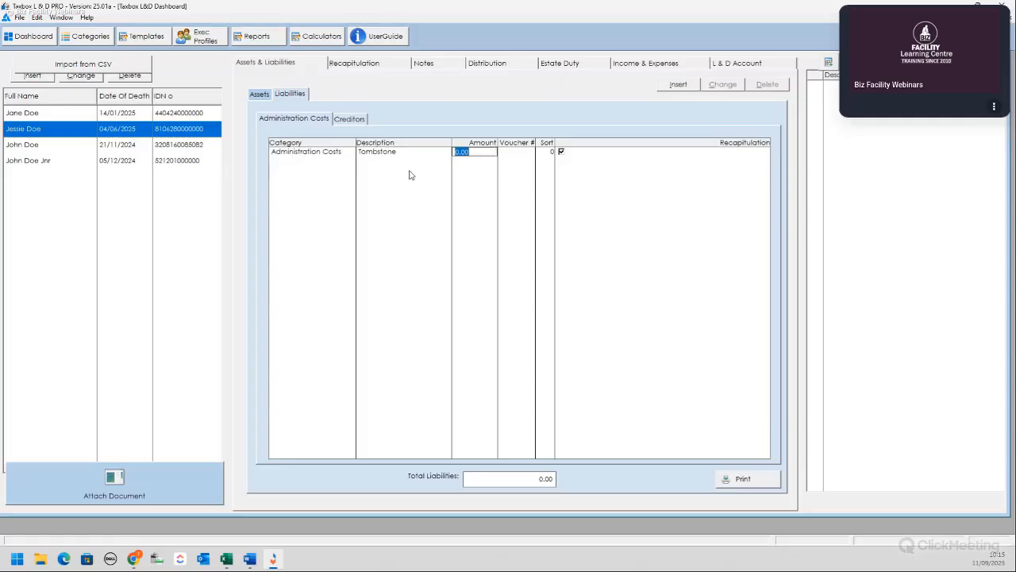
pyautogui.write('5000')
pyautogui.press('Tab')
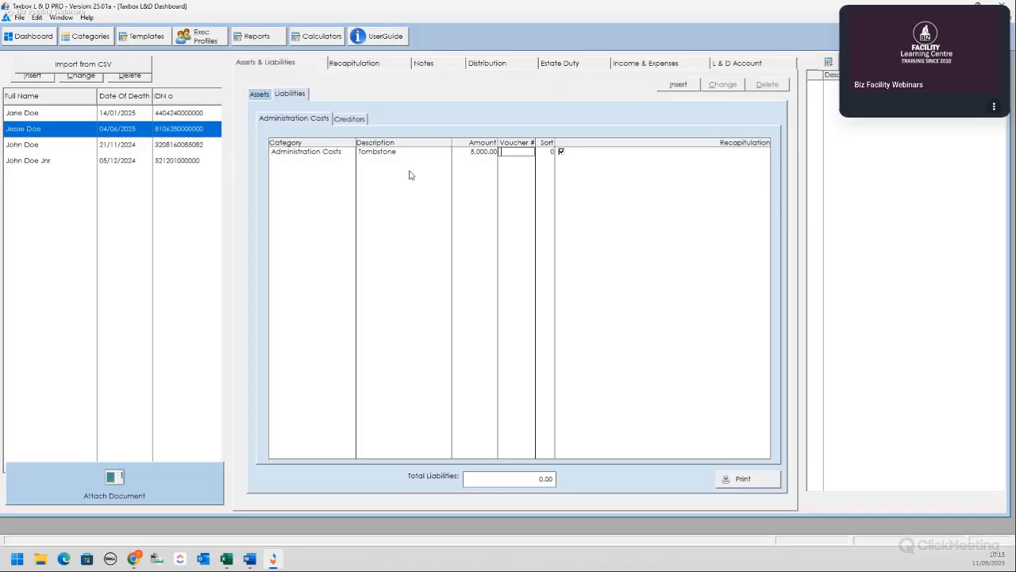
pyautogui.write('001')
pyautogui.press('Tab')
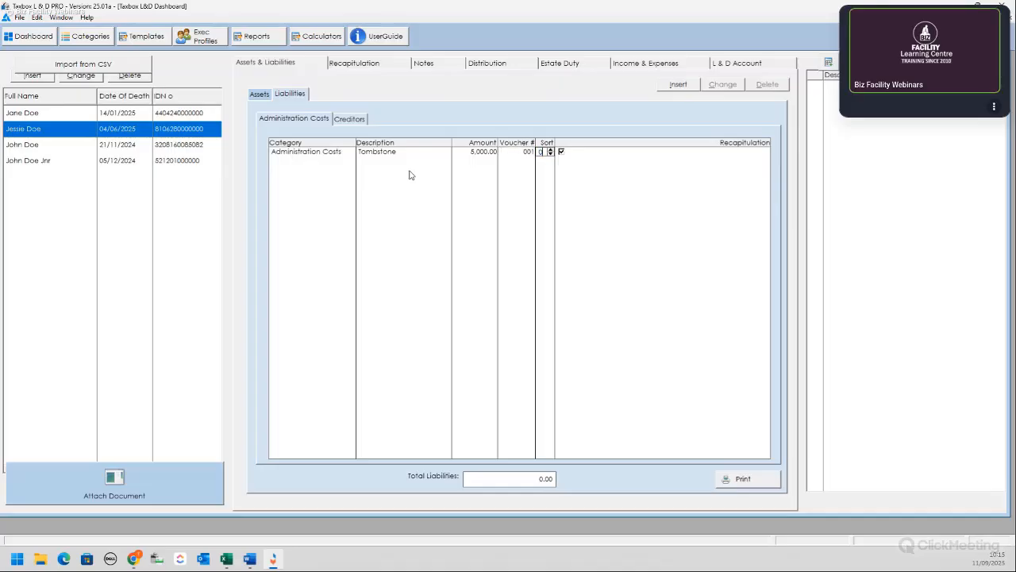
pyautogui.write('1')
pyautogui.press('Tab')
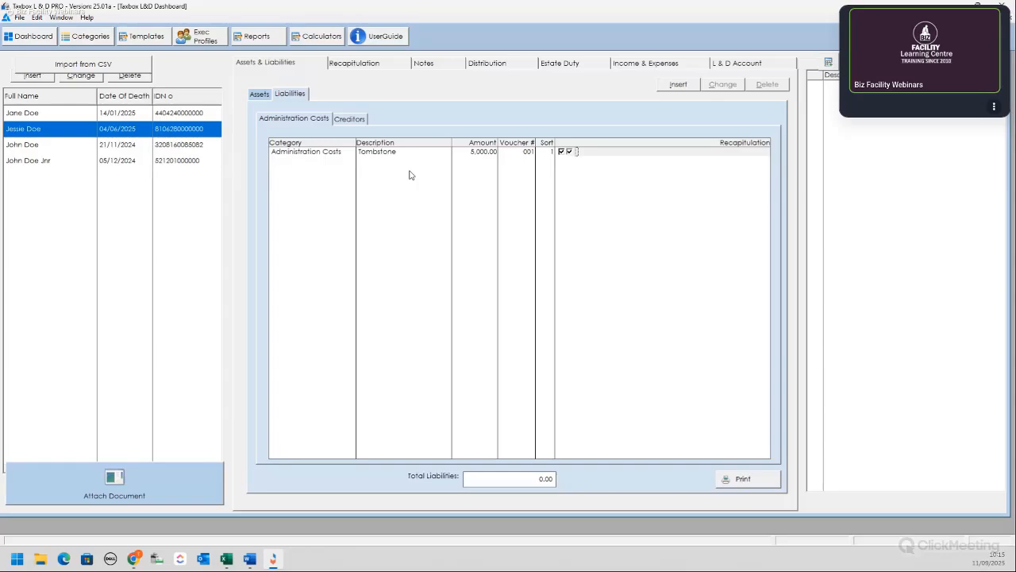
# Step: Add an Administration Costs liability 'Funeral Costs' of 20,000.00, voucher 002, sort order 2
pyautogui.click(681, 88)
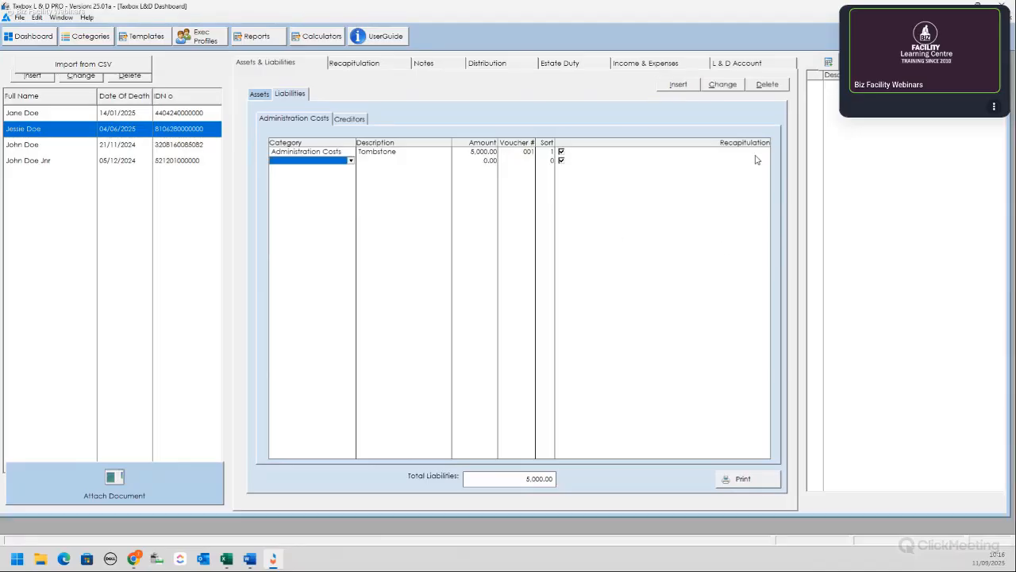
pyautogui.click(352, 162)
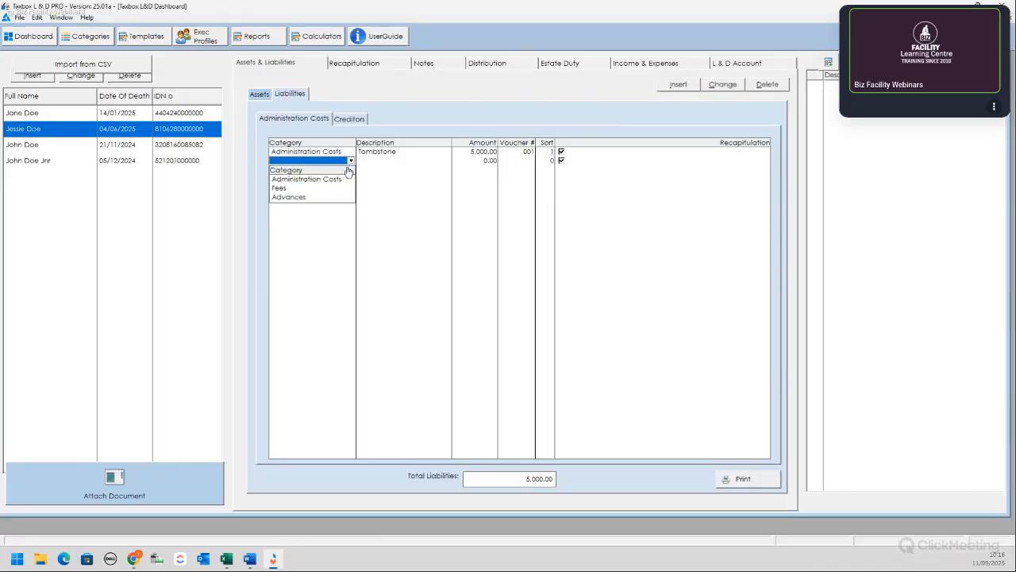
pyautogui.click(311, 184)
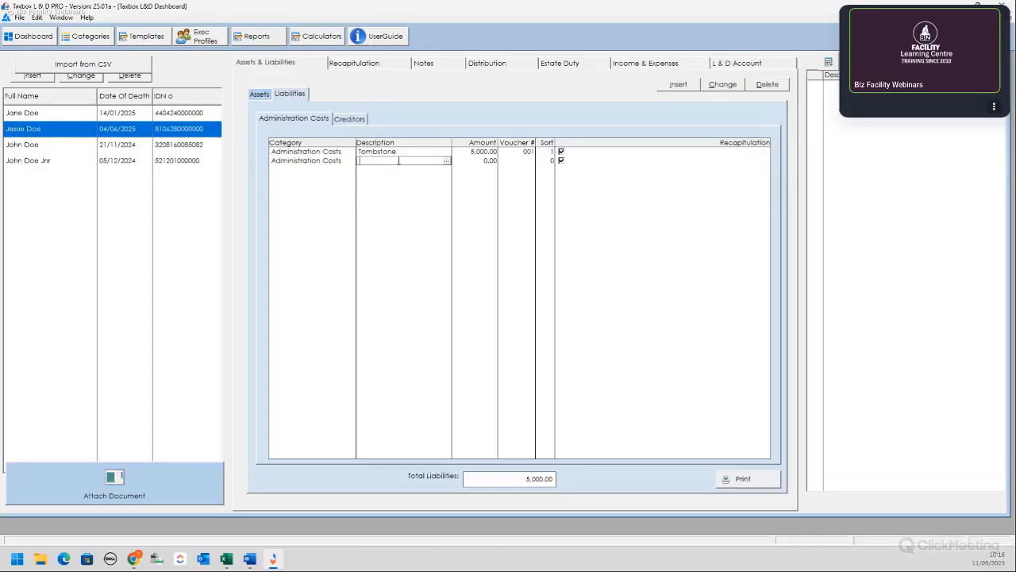
pyautogui.write('Funeral Costs')
pyautogui.press('Tab')
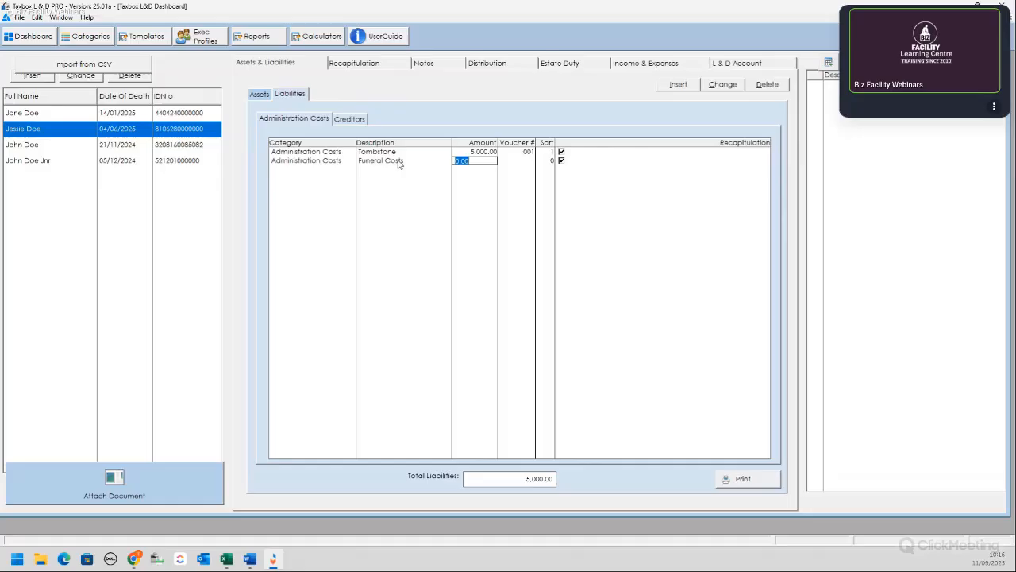
pyautogui.write('20000')
pyautogui.press('Tab')
pyautogui.write('002')
pyautogui.press('Tab')
pyautogui.write('2')
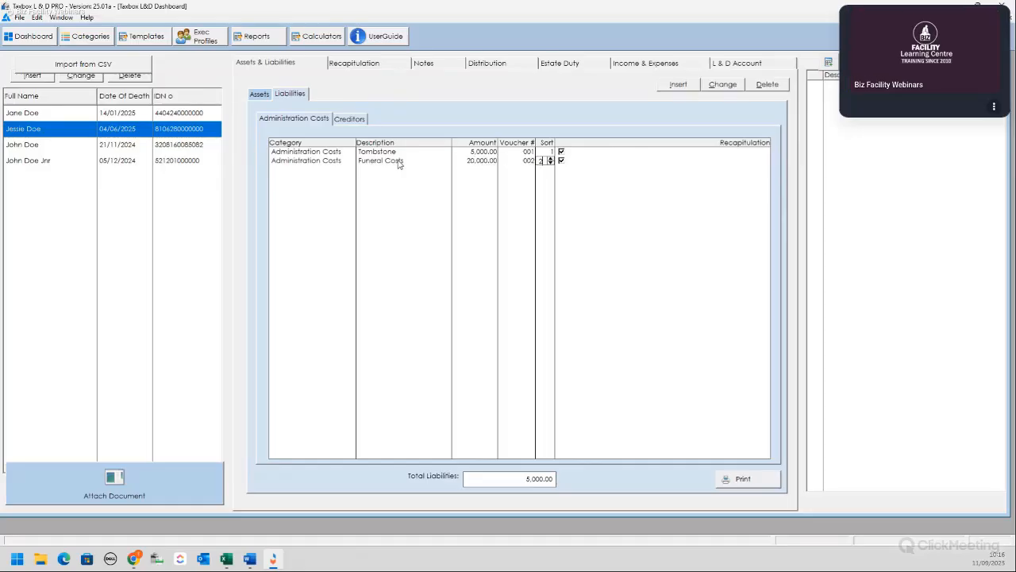
pyautogui.press('Tab')
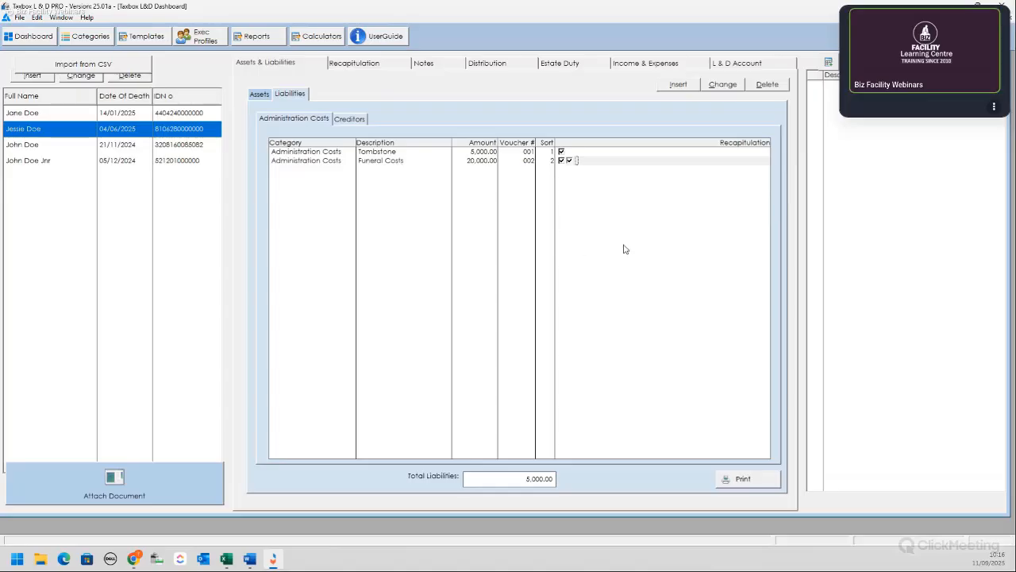
pyautogui.press('Return')
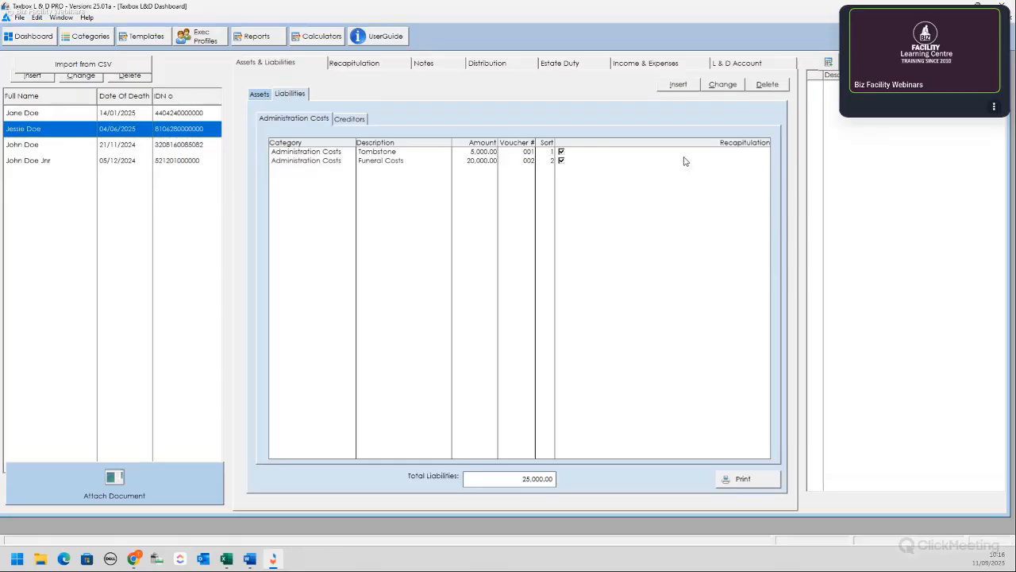
# Step: On Creditors, add an 'Income Tax - 2025' Claims Against Estate liability: 3,600.00, voucher 001, sort 1
pyautogui.click(352, 119)
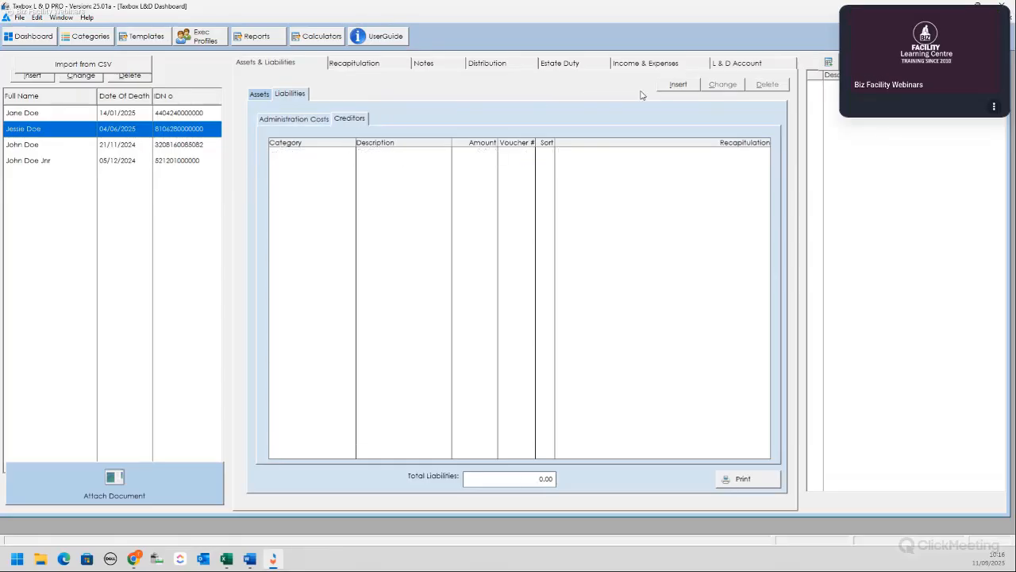
pyautogui.click(679, 84)
pyautogui.click(351, 151)
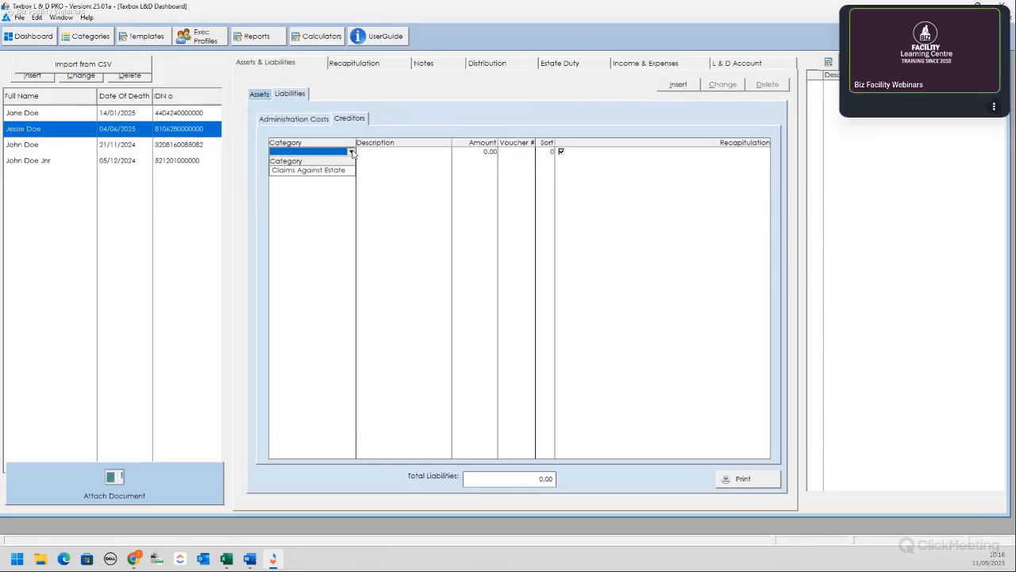
pyautogui.click(310, 170)
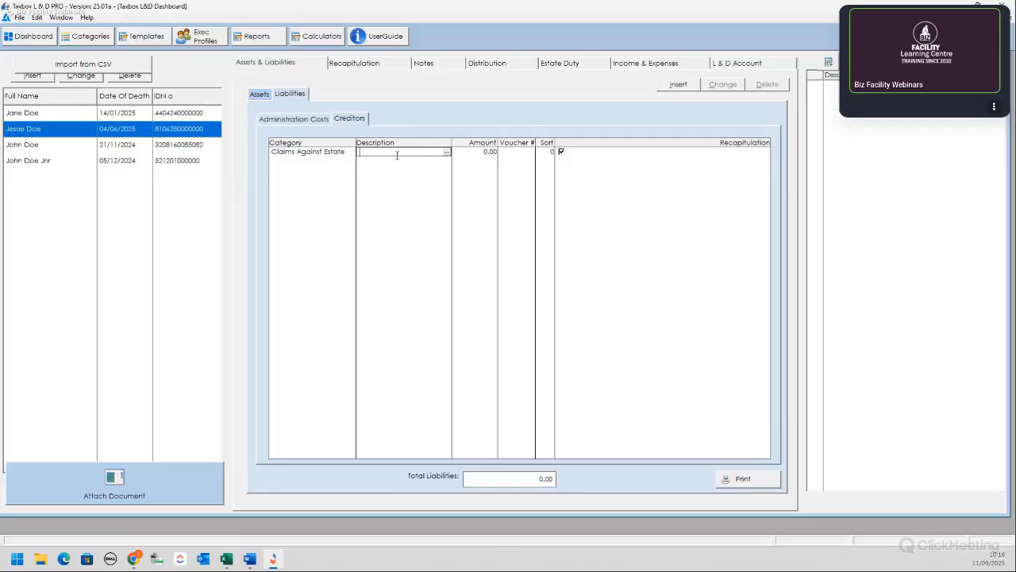
pyautogui.write('Income Tax - 2025')
pyautogui.press('Tab')
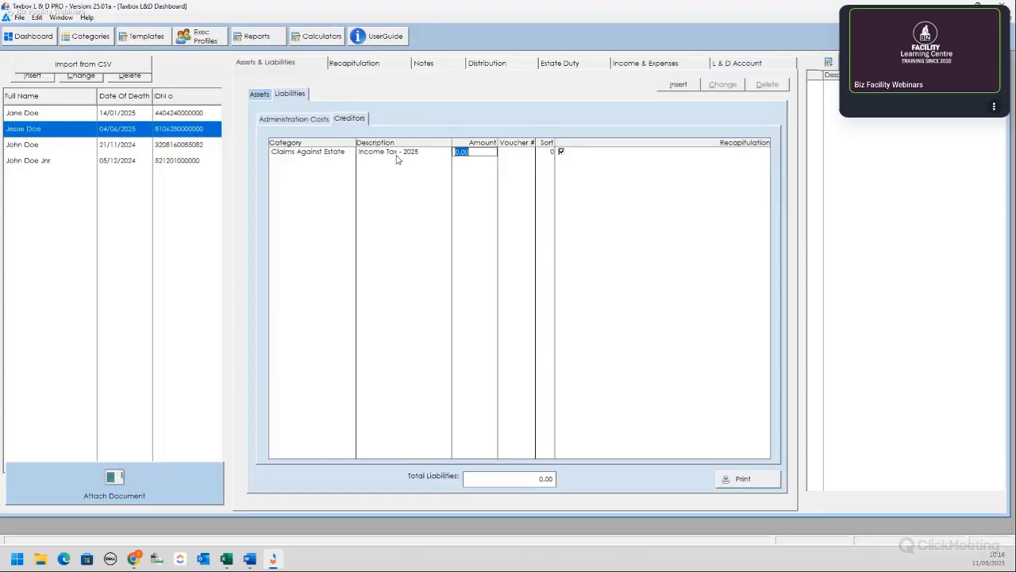
pyautogui.write('3600')
pyautogui.press('Tab')
pyautogui.write('001')
pyautogui.press('Tab')
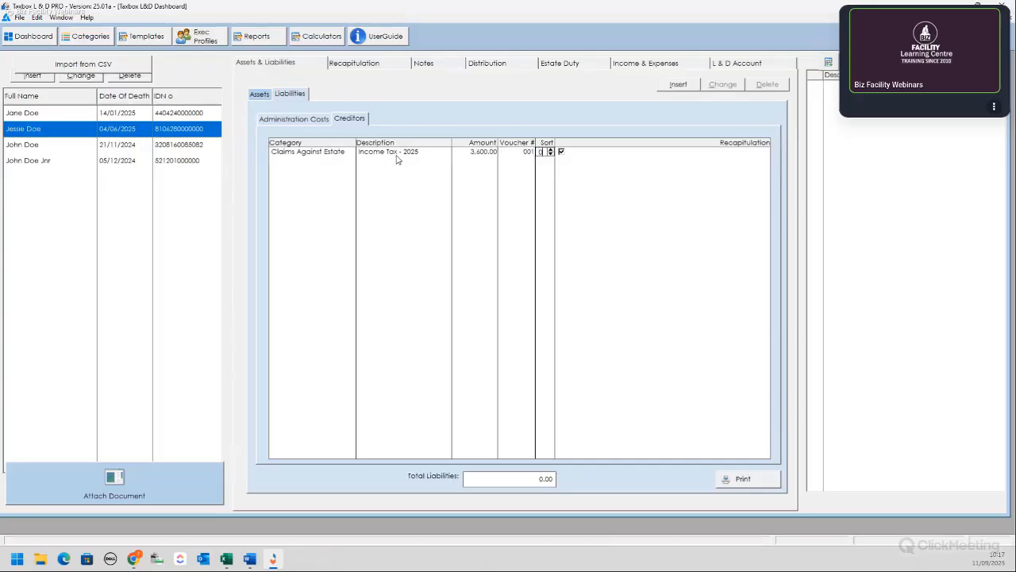
pyautogui.write('1')
pyautogui.press('Tab')
pyautogui.press('Return')
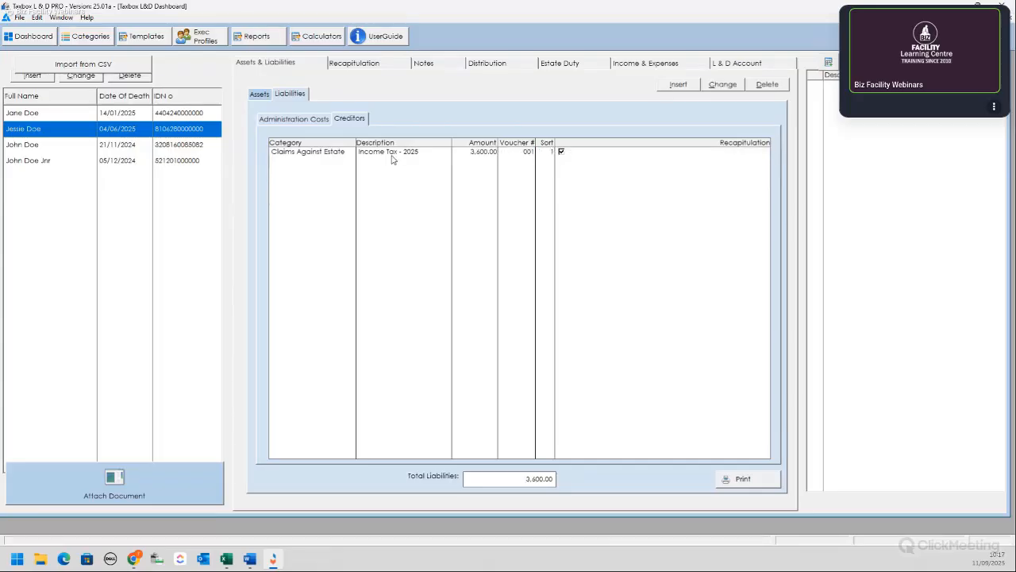
# Step: Add a 'TV License' Claims Against Estate creditor of 450.00, voucher 002, sort 2
pyautogui.click(669, 86)
pyautogui.click(349, 162)
pyautogui.click(336, 182)
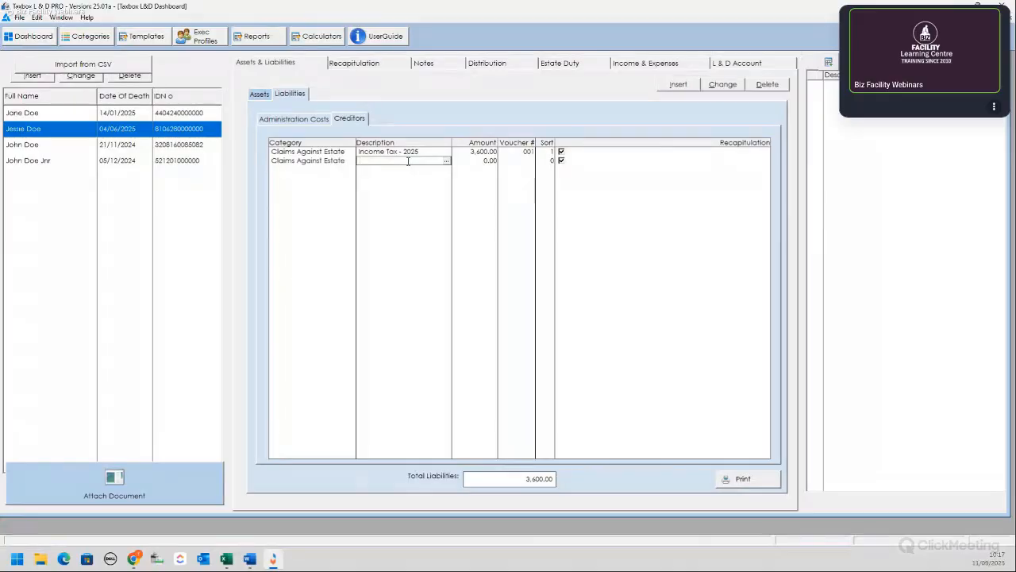
pyautogui.write('TV License')
pyautogui.press('Tab')
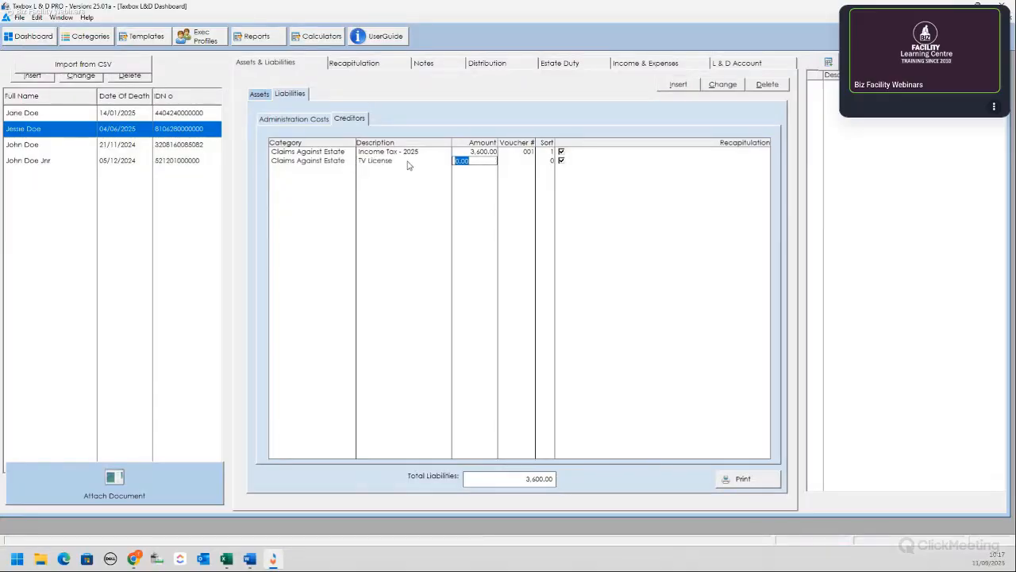
pyautogui.write('450')
pyautogui.press('Tab')
pyautogui.write('002')
pyautogui.press('Tab')
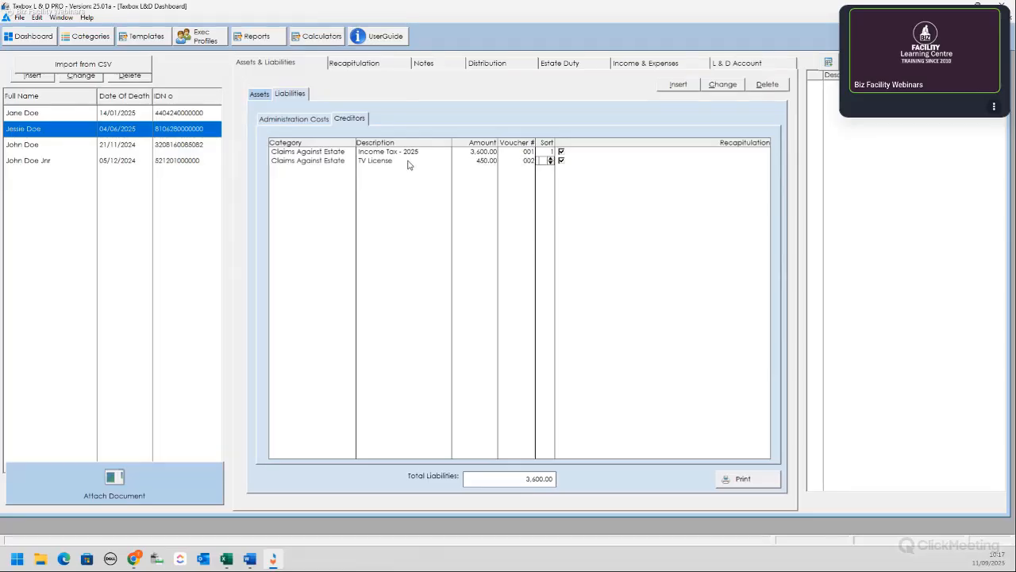
pyautogui.write('2')
pyautogui.press('Tab')
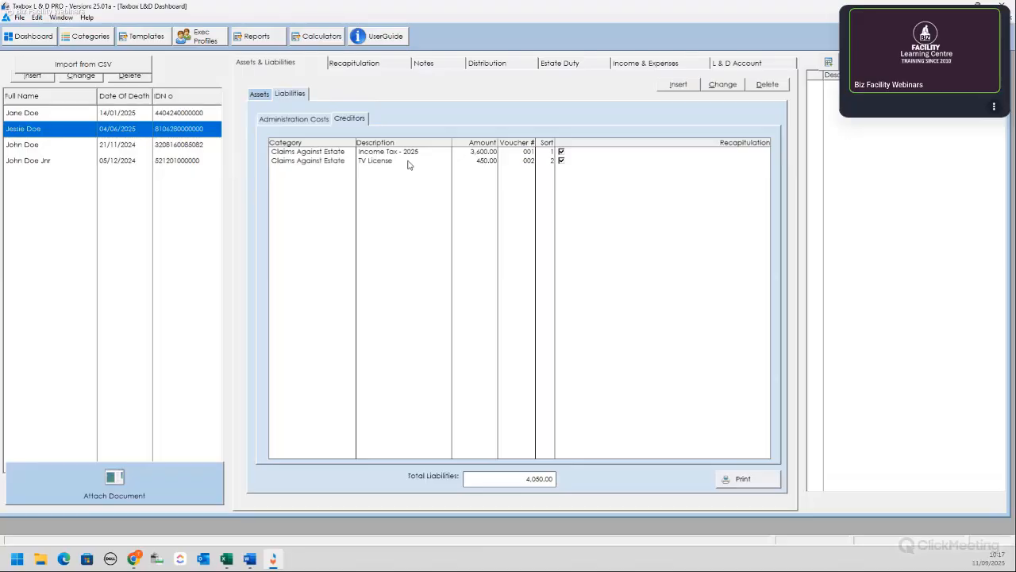
# Step: Add a 'Gardening Services' Claims Against Estate creditor of 650.00, voucher 003, sort 3
pyautogui.click(677, 85)
pyautogui.click(350, 170)
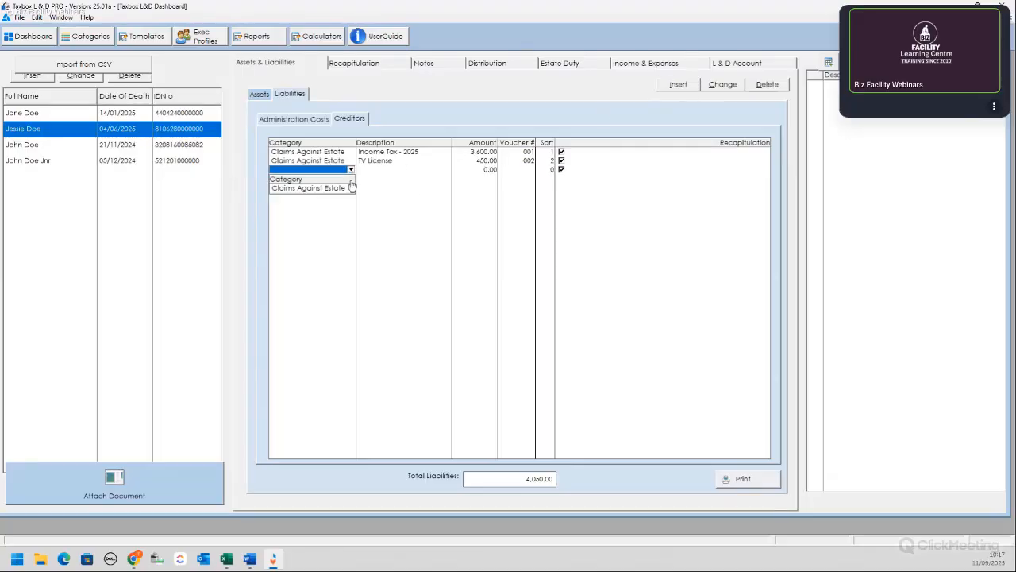
pyautogui.click(350, 187)
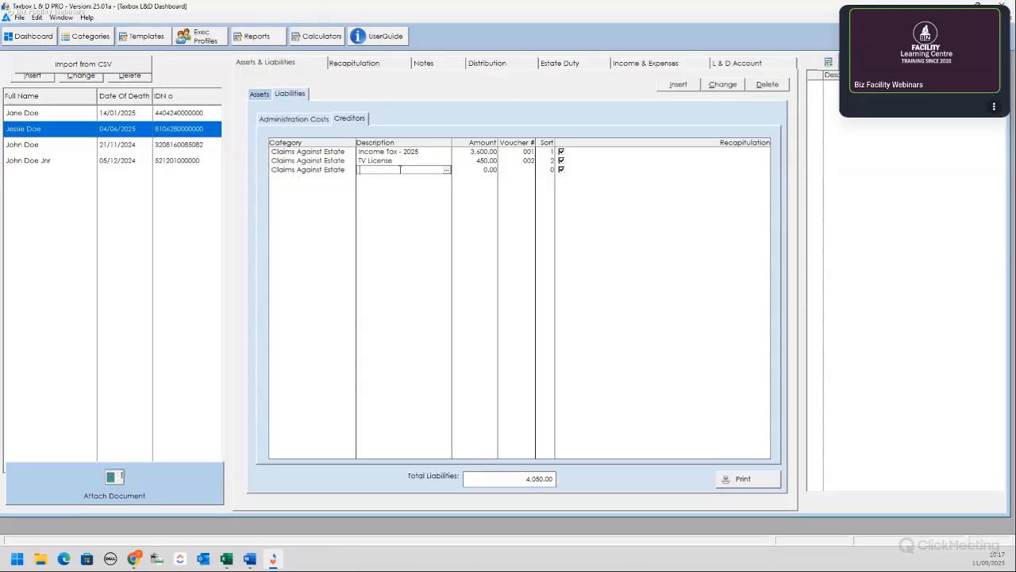
pyautogui.write('Gardening Services')
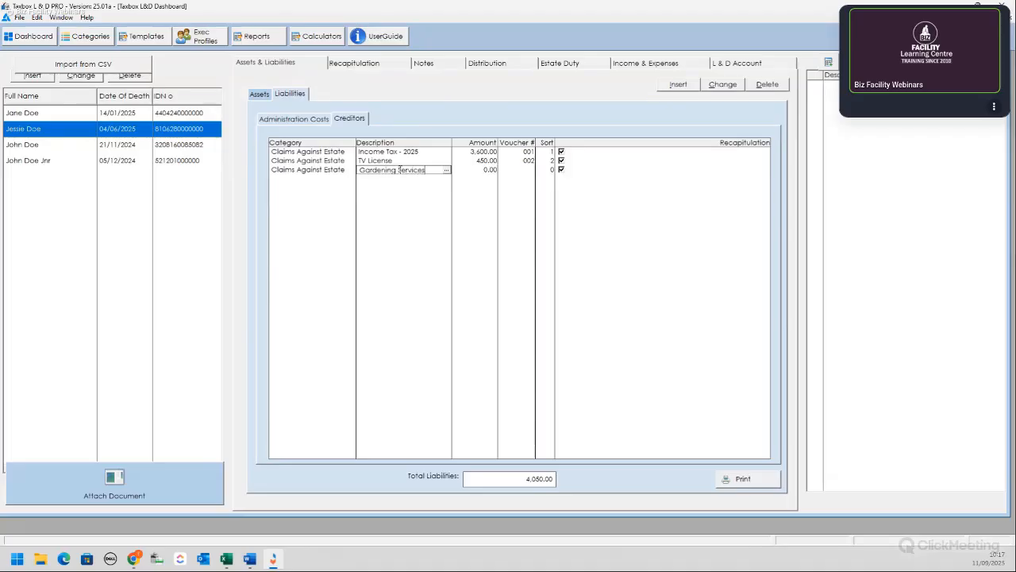
pyautogui.press('Tab')
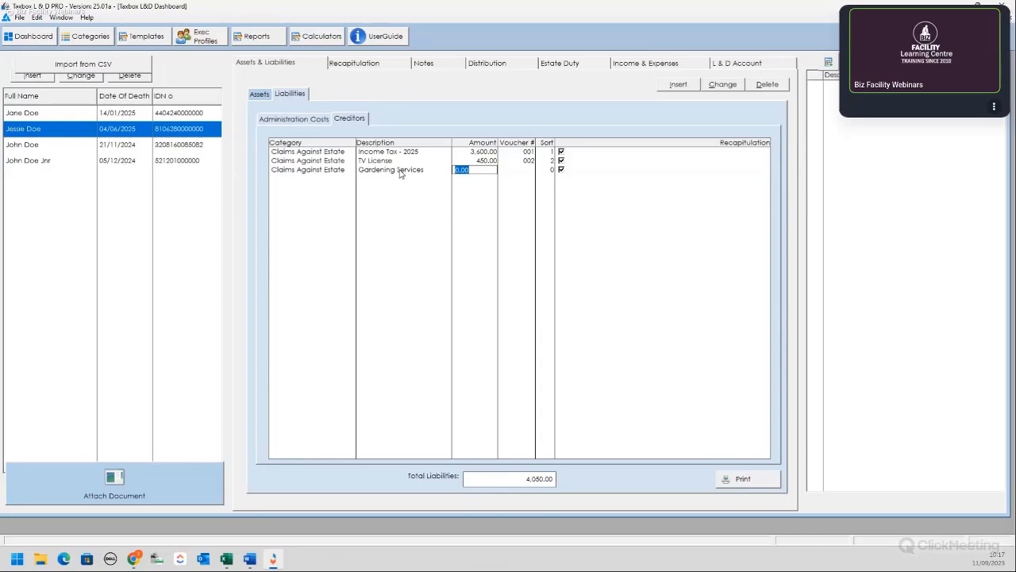
pyautogui.write('650')
pyautogui.press('Tab')
pyautogui.write('003')
pyautogui.press('Tab')
pyautogui.write('3')
pyautogui.press('Tab')
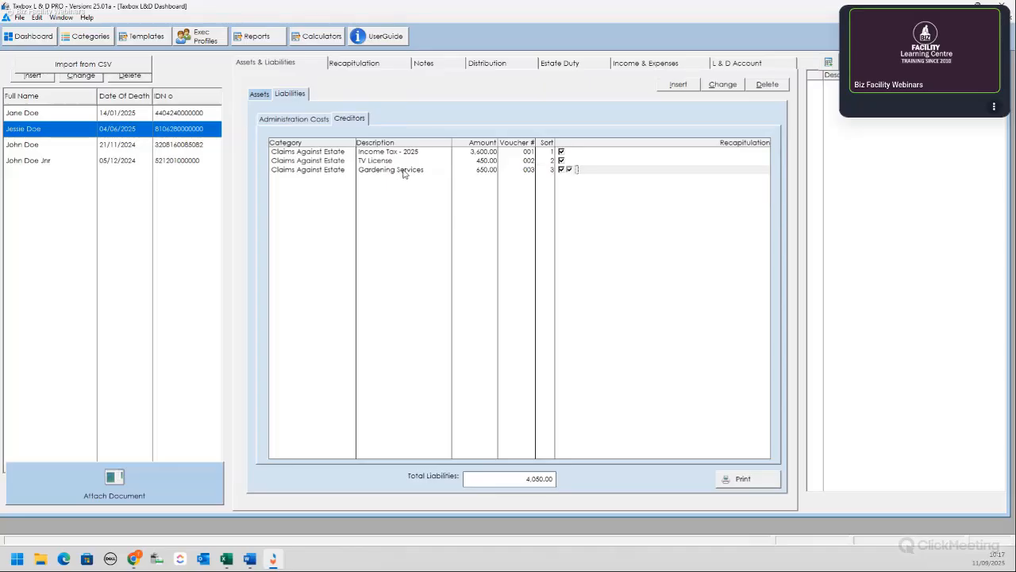
pyautogui.press('Return')
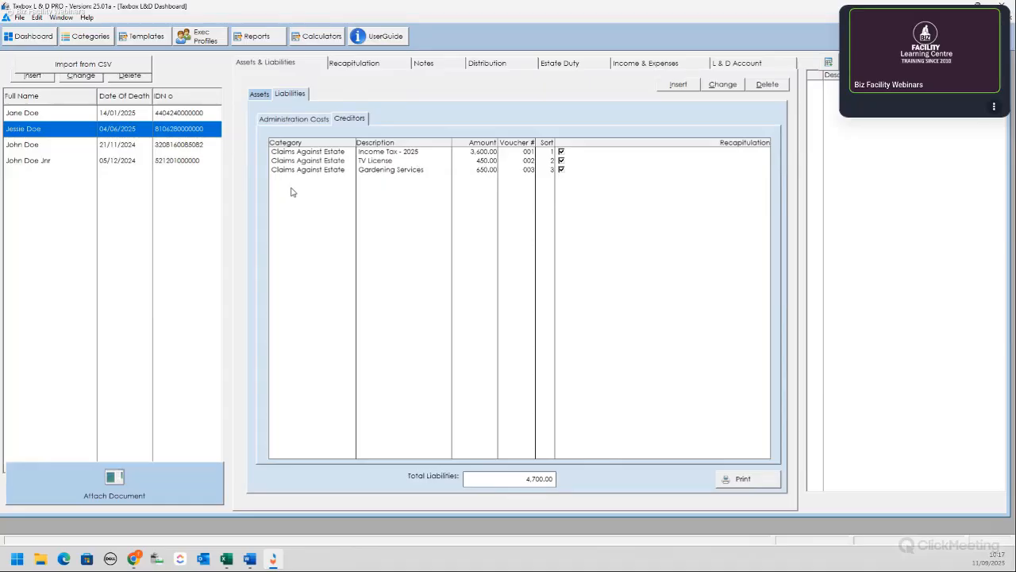
pyautogui.click(293, 120)
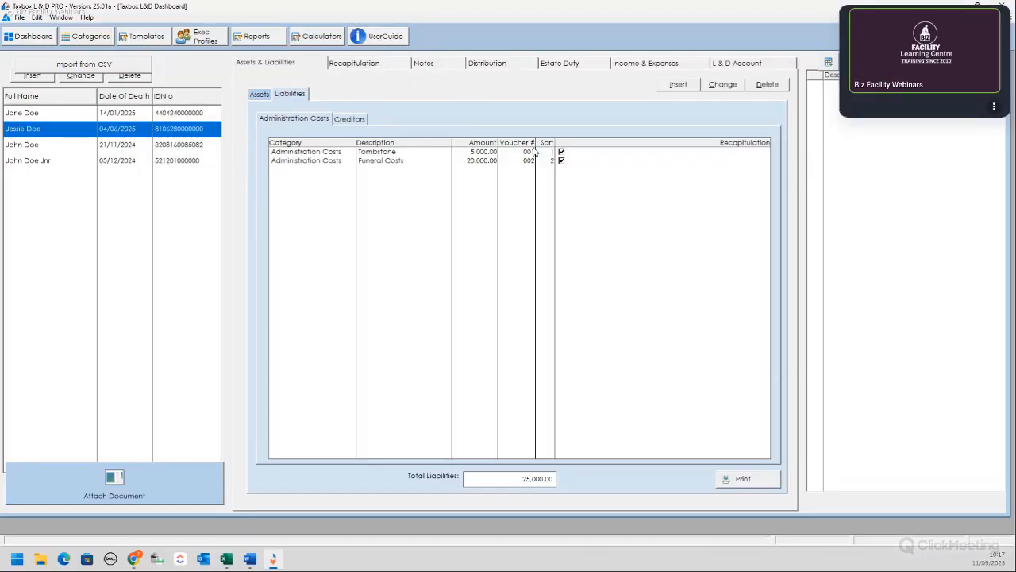
pyautogui.click(370, 62)
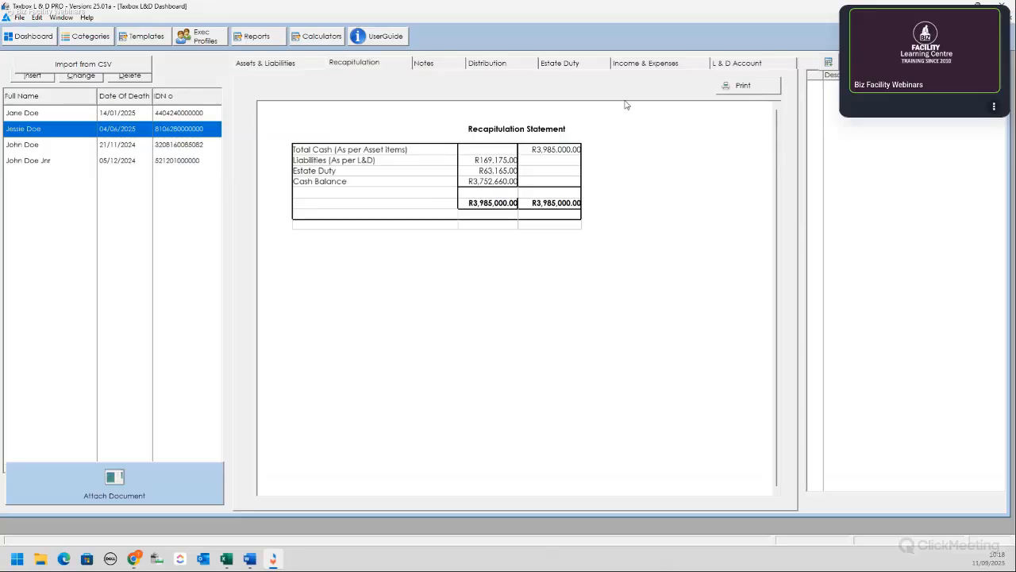
pyautogui.click(436, 67)
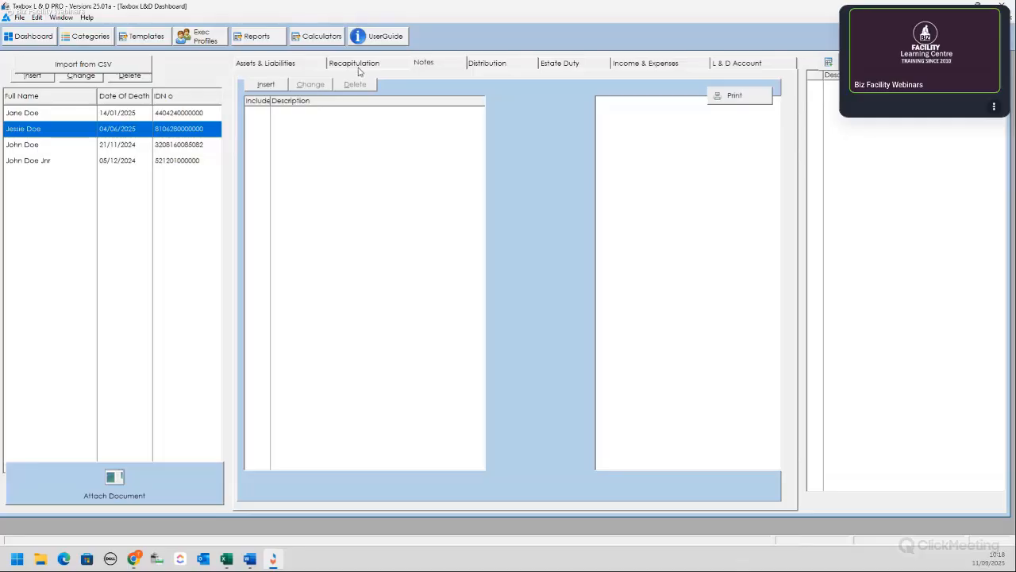
pyautogui.click(294, 65)
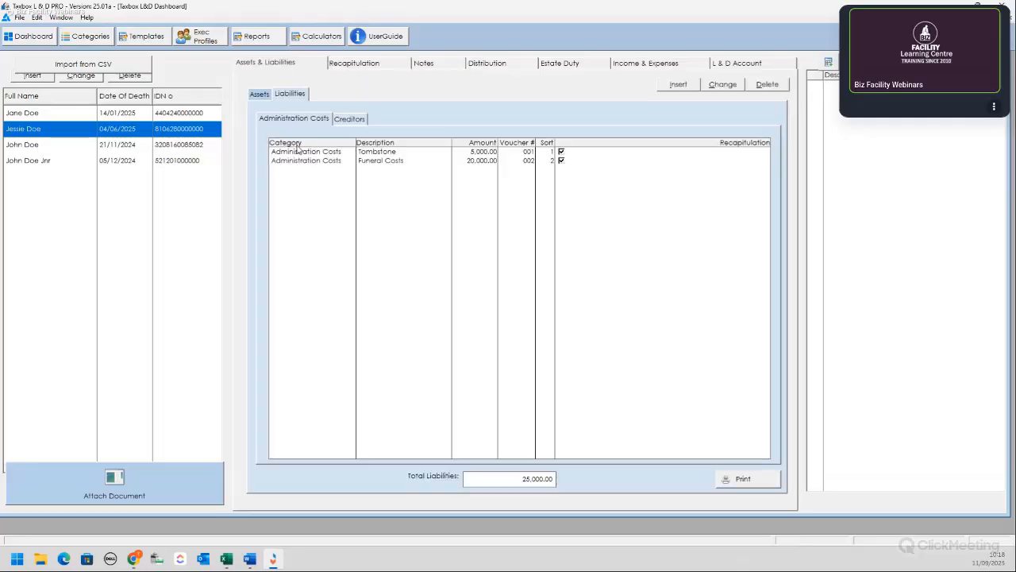
# Step: Insert an 'Executor Fees' administration cost under Fees for 15,000.00, voucher 003
pyautogui.click(675, 84)
pyautogui.click(350, 170)
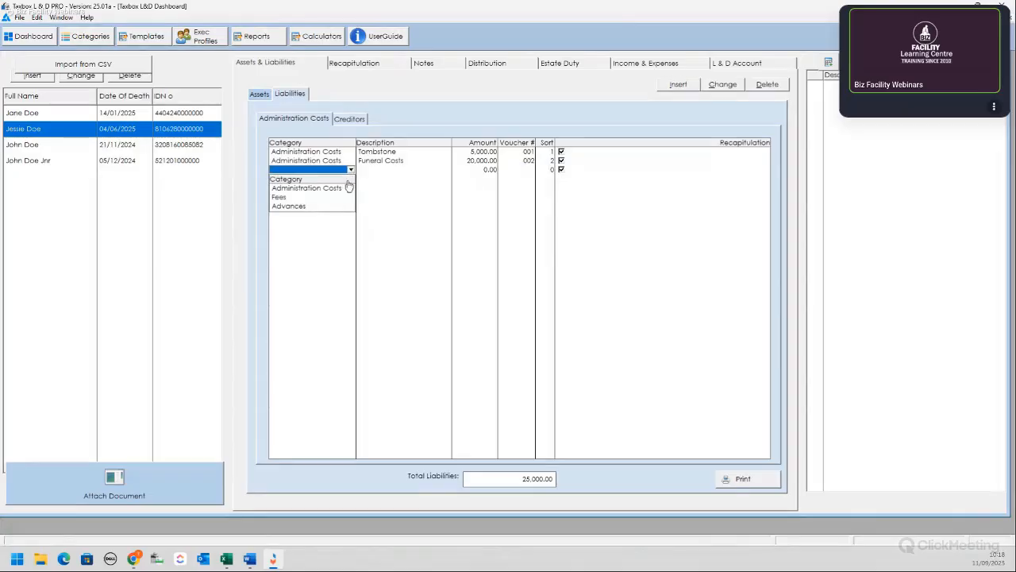
pyautogui.click(292, 197)
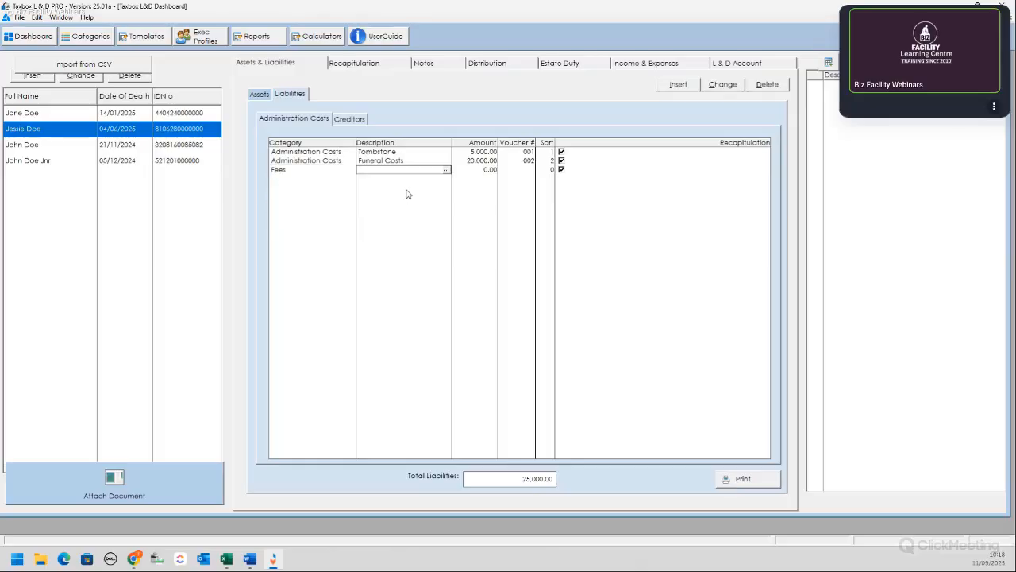
pyautogui.write('Executor Fees')
pyautogui.press('Tab')
pyautogui.write('15000')
pyautogui.press('Tab')
pyautogui.write('003')
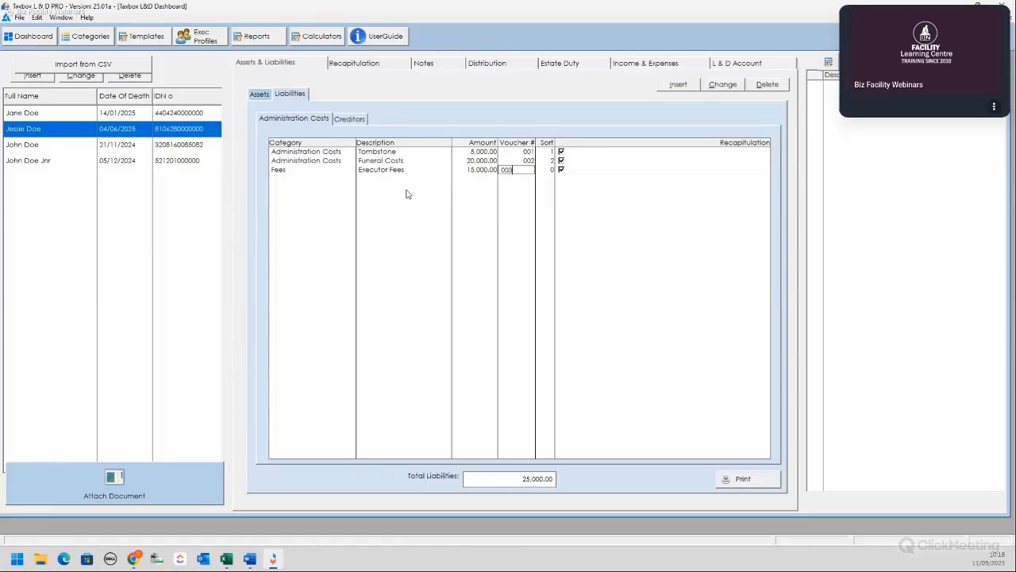
pyautogui.press('Tab')
pyautogui.press('Tab')
pyautogui.press('Tab')
# Step: Save a note titled 'Redistribution Agreement' with matching body text, ticked Include on L & D
pyautogui.click(446, 68)
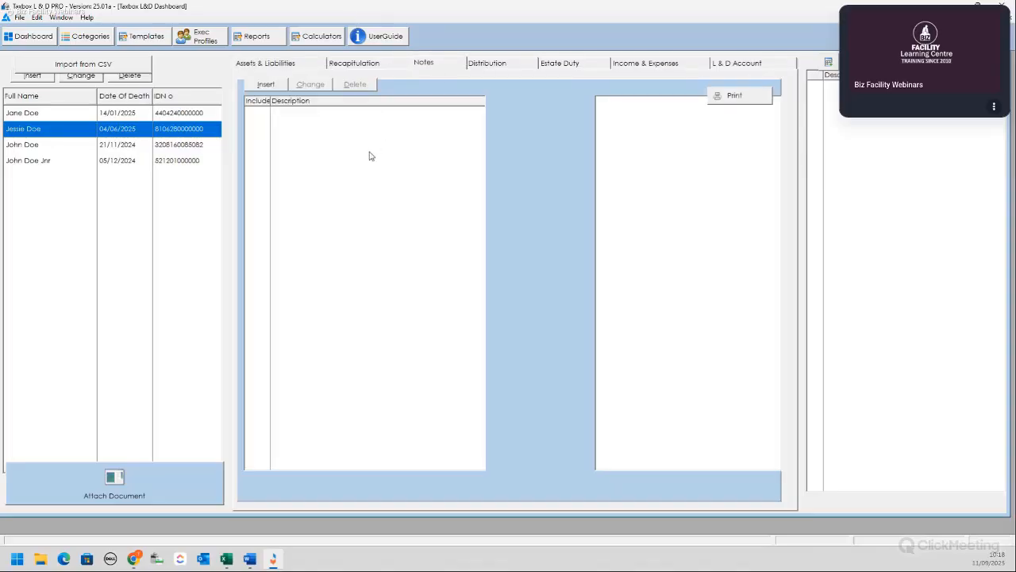
pyautogui.click(268, 85)
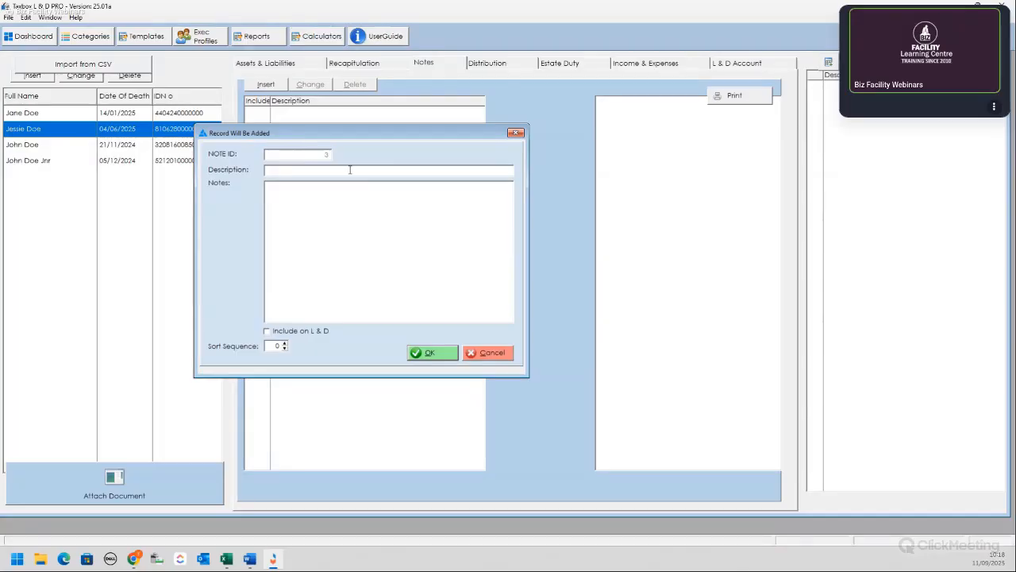
pyautogui.write('Redistribu')
pyautogui.write('ti')
pyautogui.write('ibution Agreeme')
pyautogui.write('nt')
pyautogui.click(315, 188)
pyautogui.write('Redis')
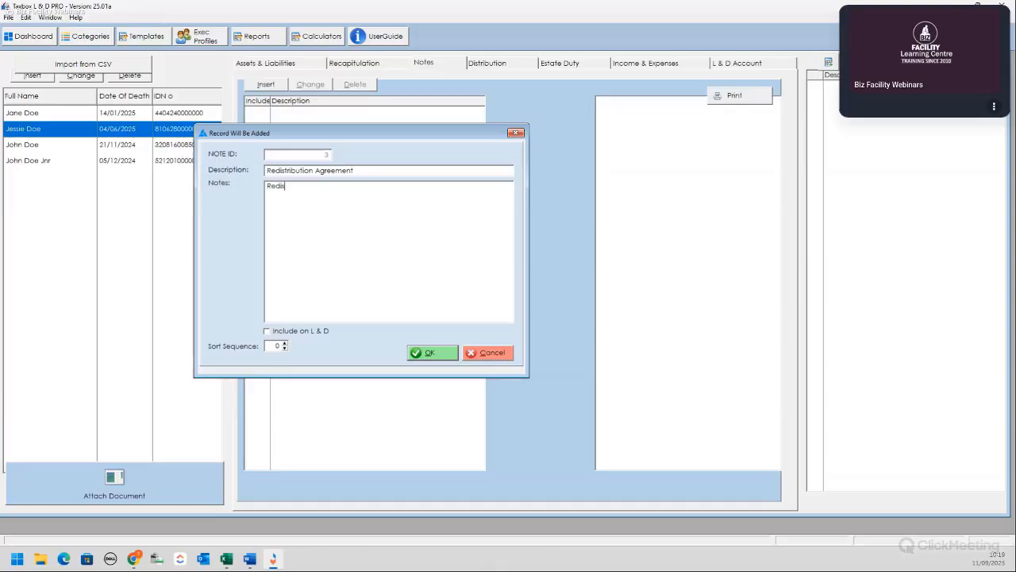
pyautogui.write('t')
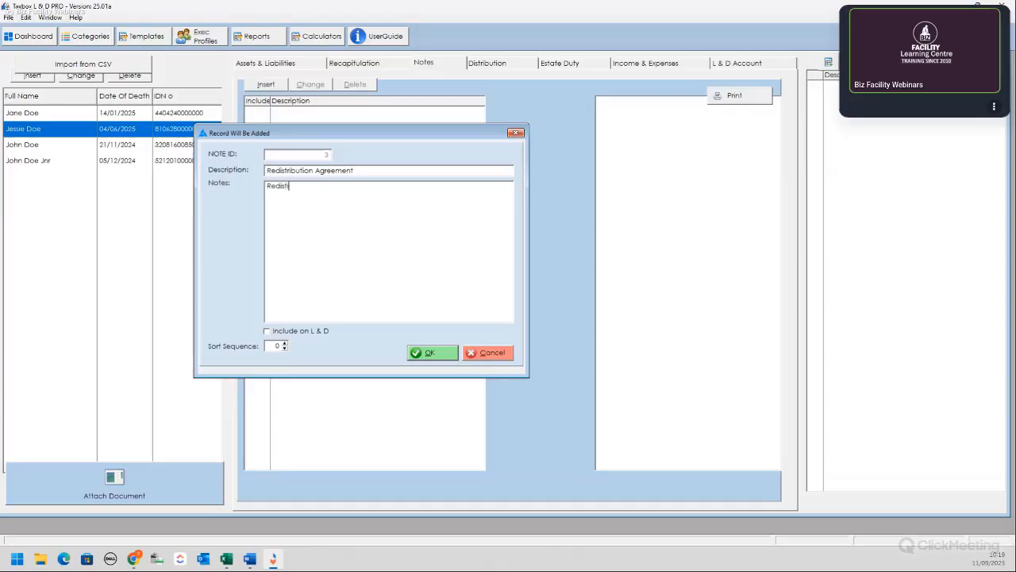
pyautogui.write('ribution')
pyautogui.write('Agreement')
pyautogui.click(267, 330)
pyautogui.click(284, 344)
pyautogui.click(276, 347)
pyautogui.click(384, 275)
pyautogui.click(432, 353)
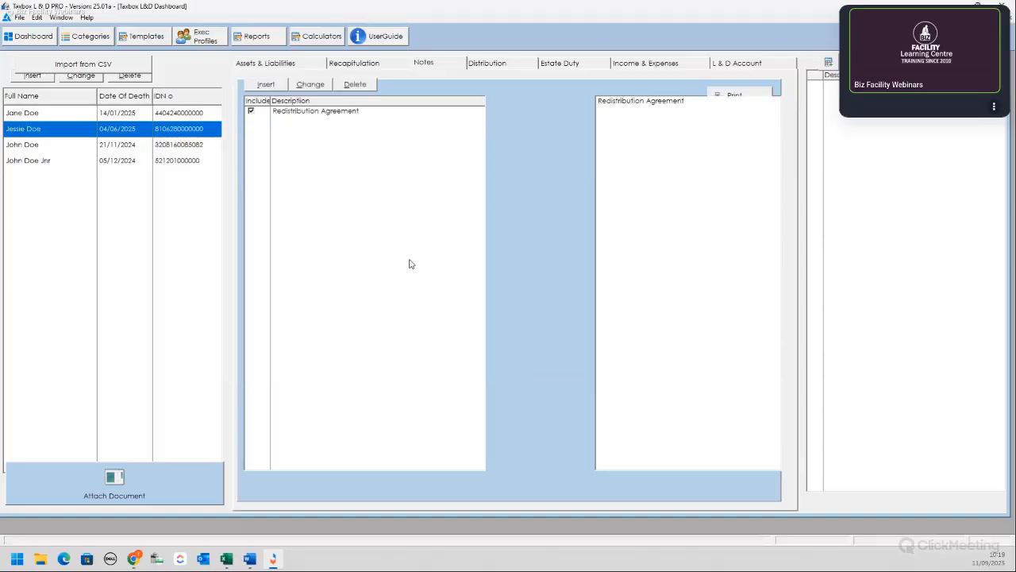
pyautogui.click(266, 85)
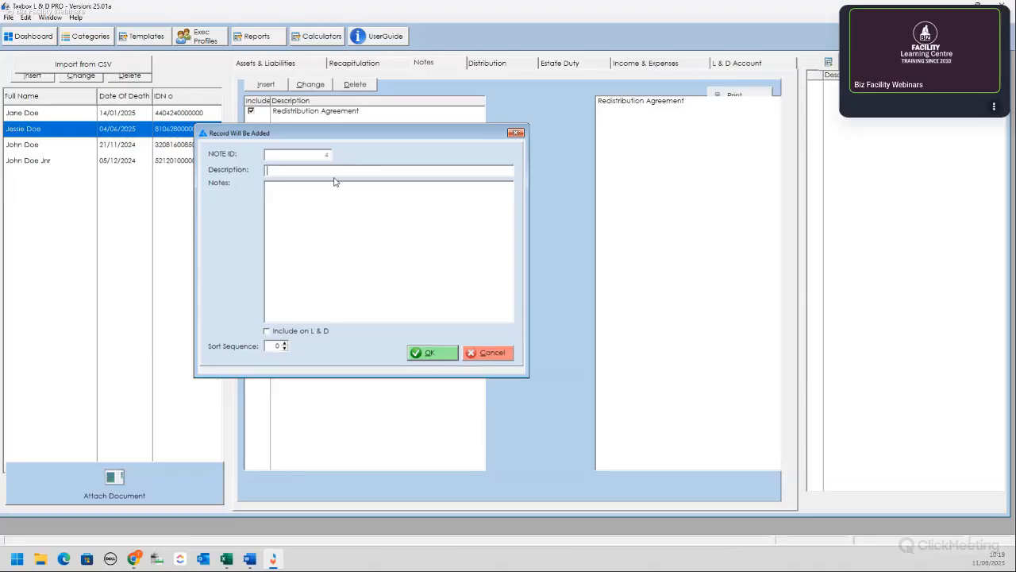
# Step: Save the note 'Remember to ask about the usufructs' with body 'Contact Details of relevant person.....', Include unticked
pyautogui.write('Remember to ask about the usufructs')
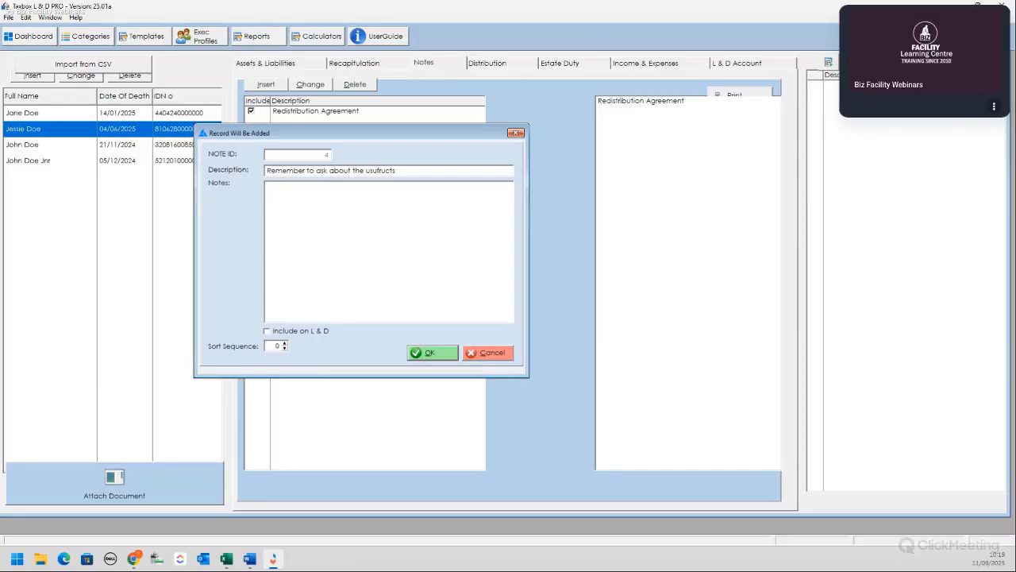
pyautogui.write('Contact D')
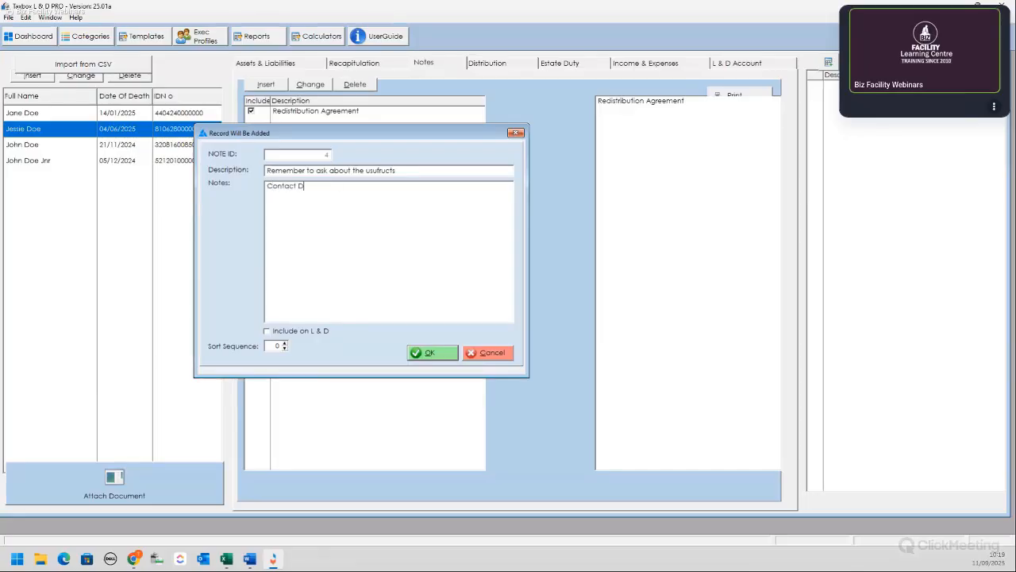
pyautogui.write('etials')
pyautogui.press('BackSpace')
pyautogui.press('BackSpace')
pyautogui.write('ails of relevant')
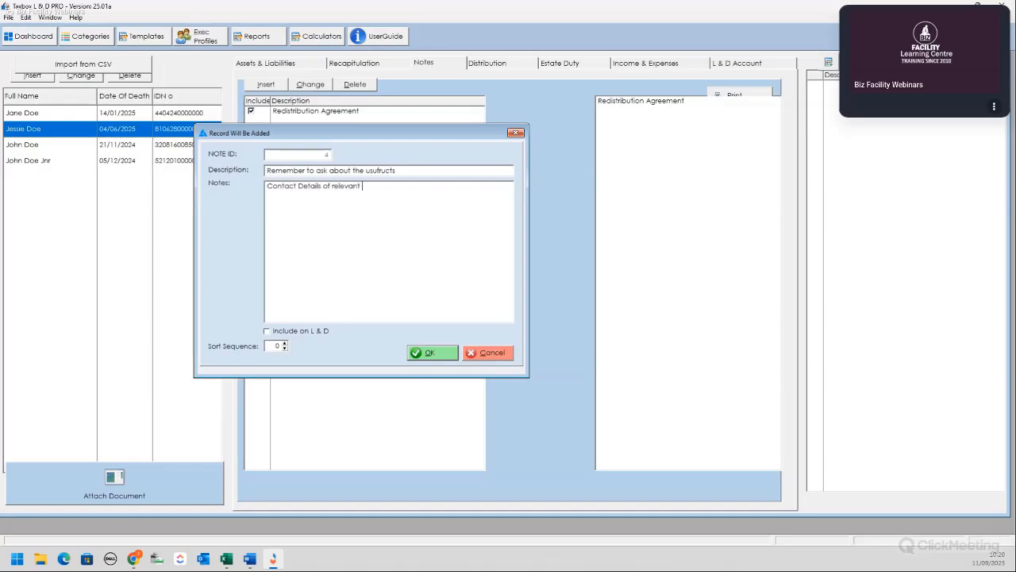
pyautogui.write(' person.....')
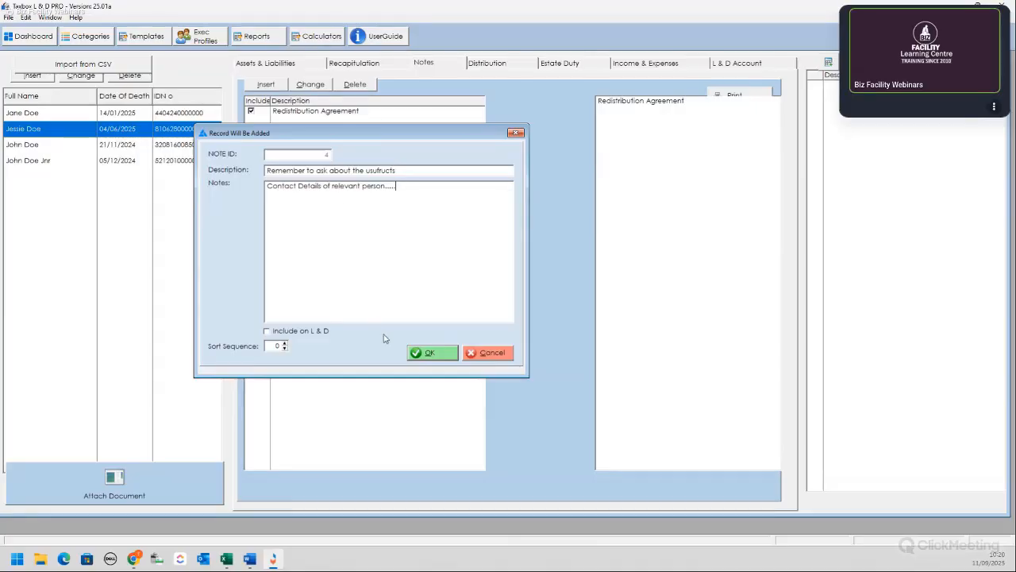
pyautogui.click(438, 353)
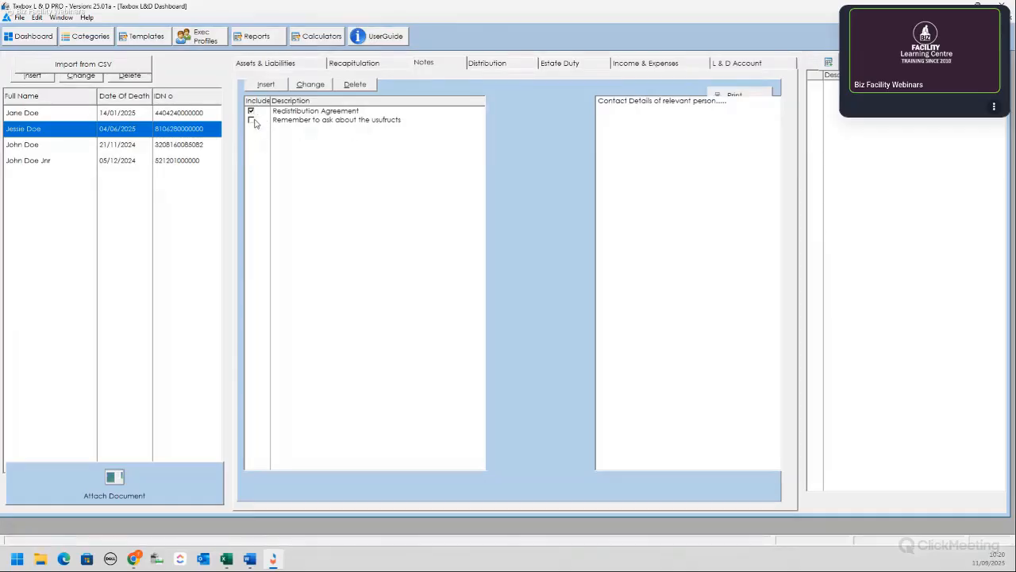
# Step: On Distribution, start a new beneficiary with the son's full name, gender Male and ID number
pyautogui.click(500, 64)
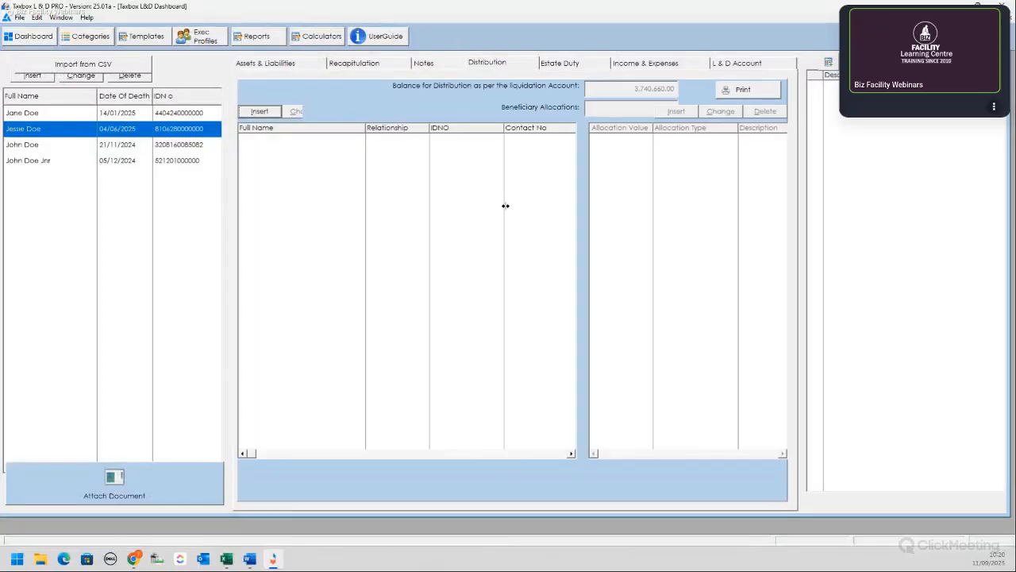
pyautogui.click(262, 112)
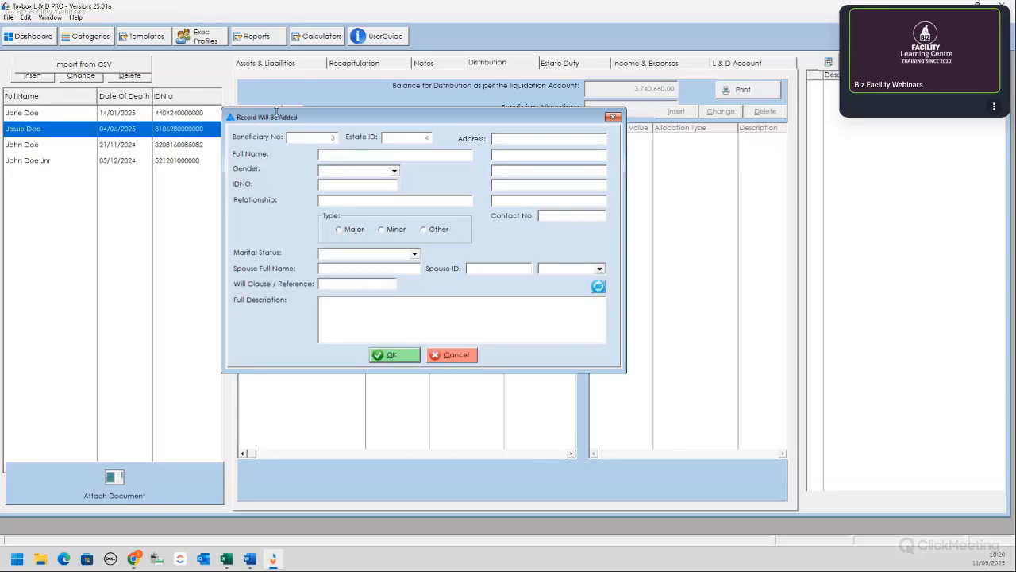
pyautogui.click(613, 117)
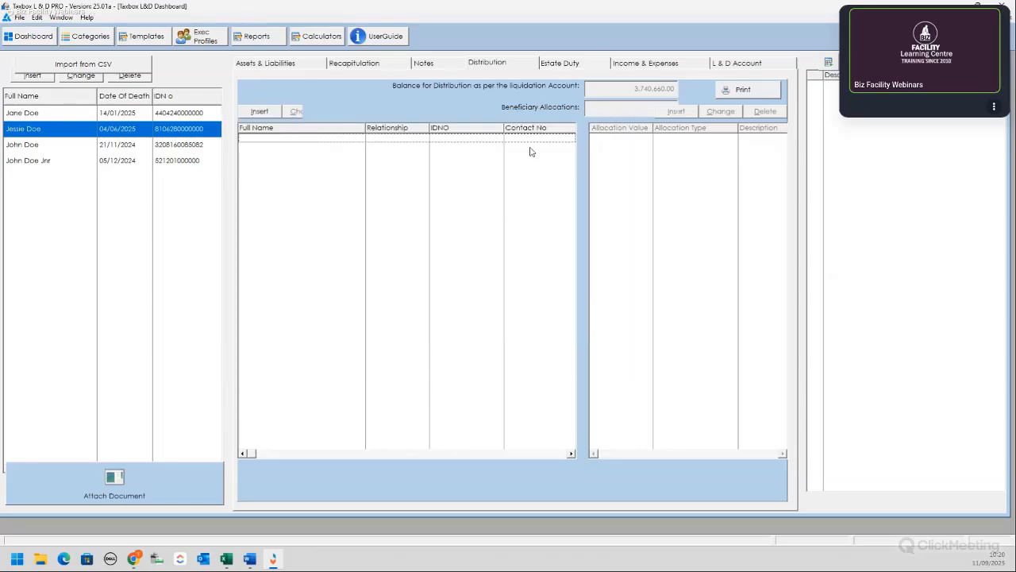
pyautogui.click(266, 114)
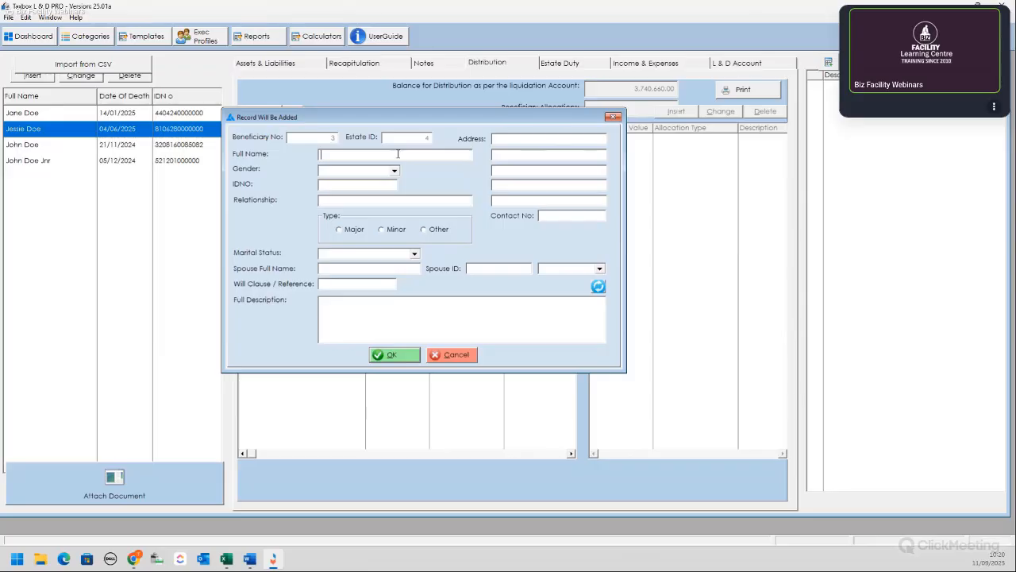
pyautogui.write('Joey Do')
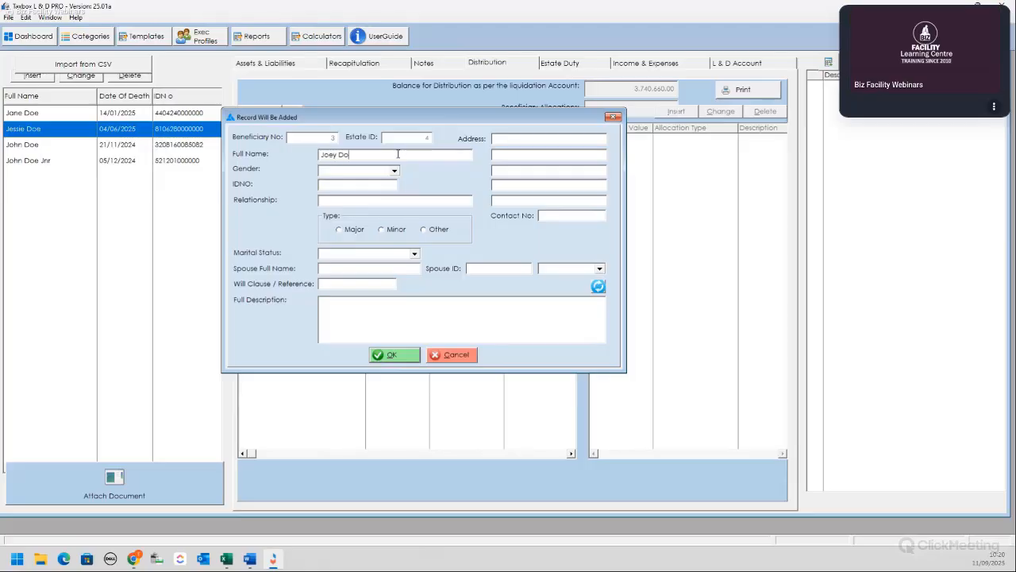
pyautogui.write('e')
pyautogui.click(394, 171)
pyautogui.click(362, 192)
pyautogui.press('Tab')
pyautogui.write('93')
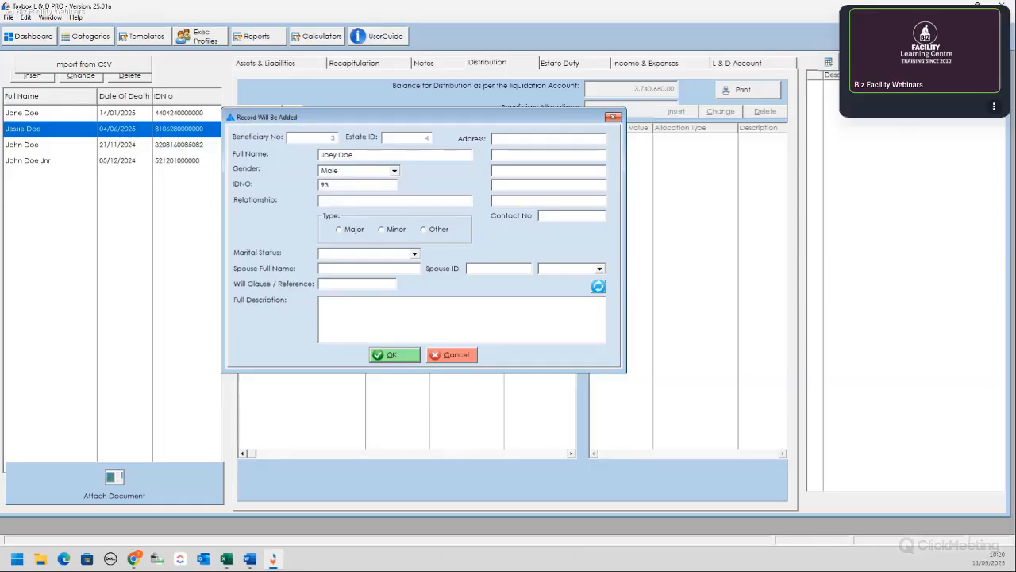
pyautogui.write('05090000000')
# Step: Enter the son's street address, town, postal code and contact number, with relationship Son
pyautogui.click(514, 139)
pyautogui.write('123 Street Stre')
pyautogui.write('et')
pyautogui.write('Bellville')
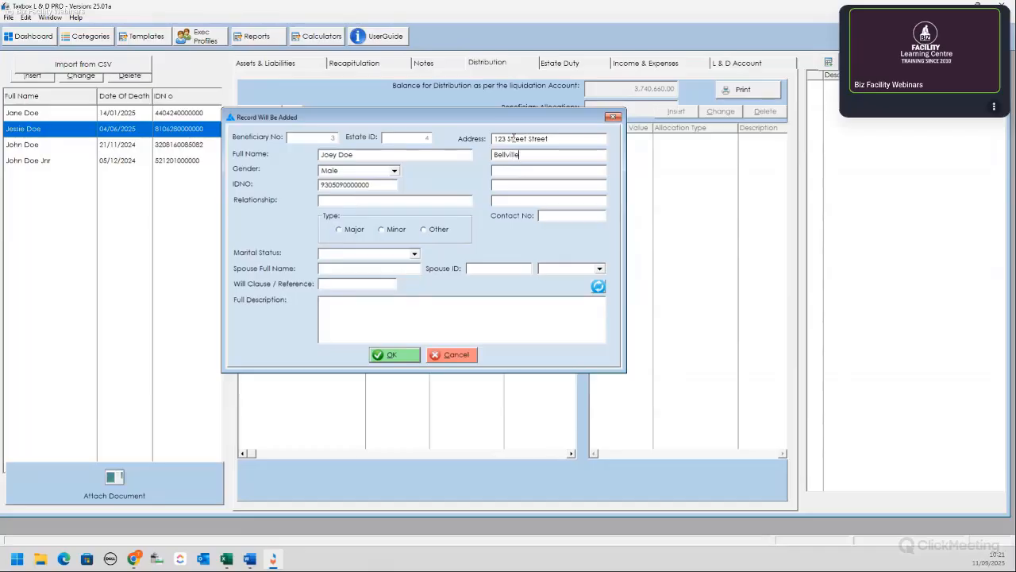
pyautogui.press('Tab')
pyautogui.write('Cape Tow')
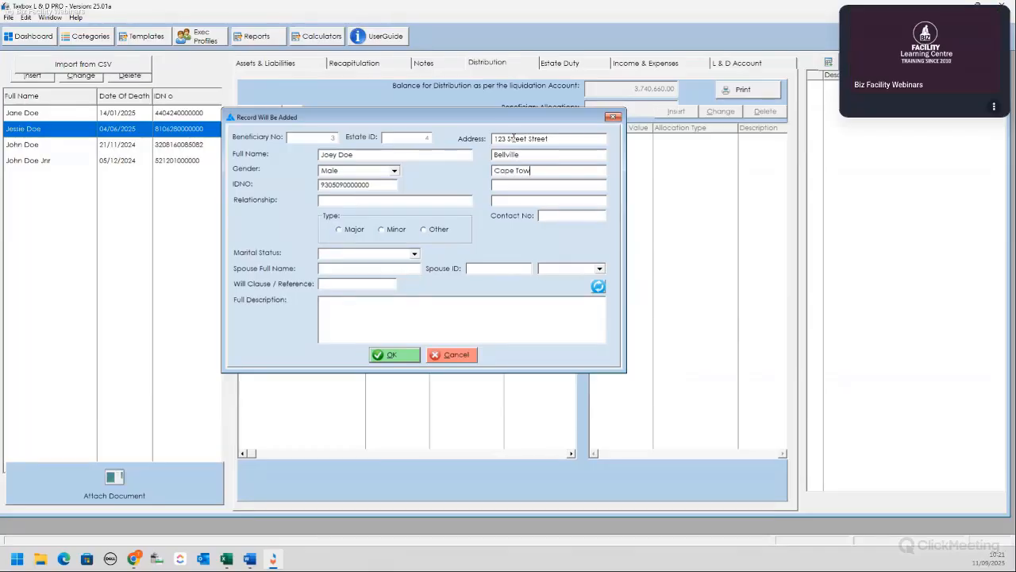
pyautogui.write('n')
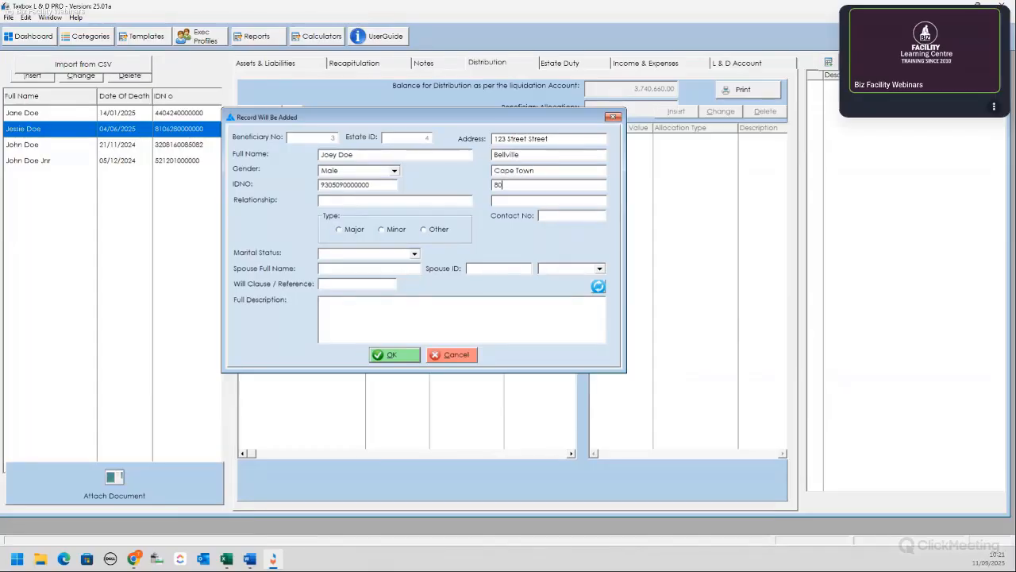
pyautogui.write('7530')
pyautogui.write('08200000')
pyautogui.write('0')
pyautogui.write('0')
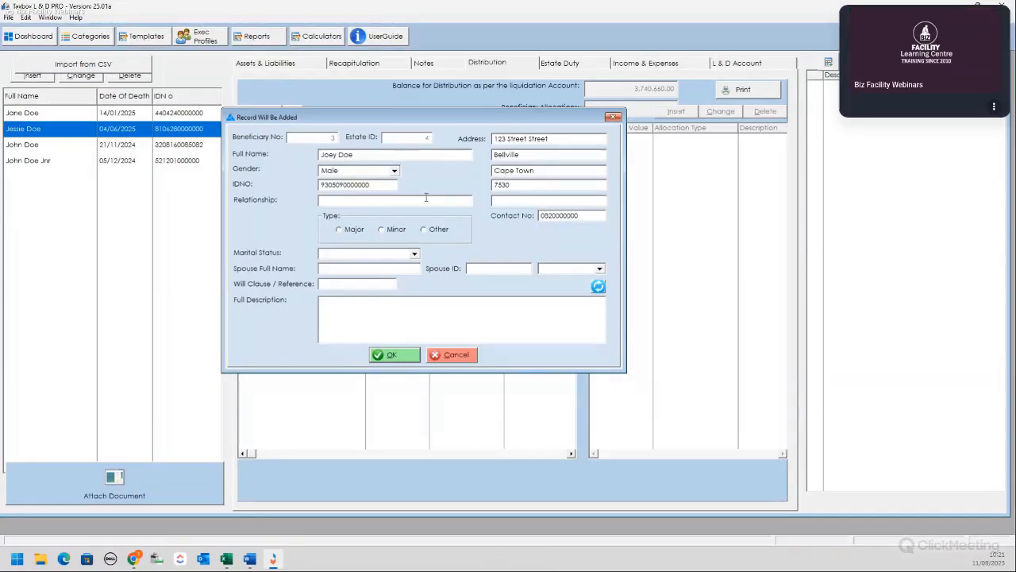
pyautogui.click(381, 200)
pyautogui.write('Son')
# Step: Mark him Major and MARRIED, entering the spouse's full name, ID number and gender Female
pyautogui.click(343, 232)
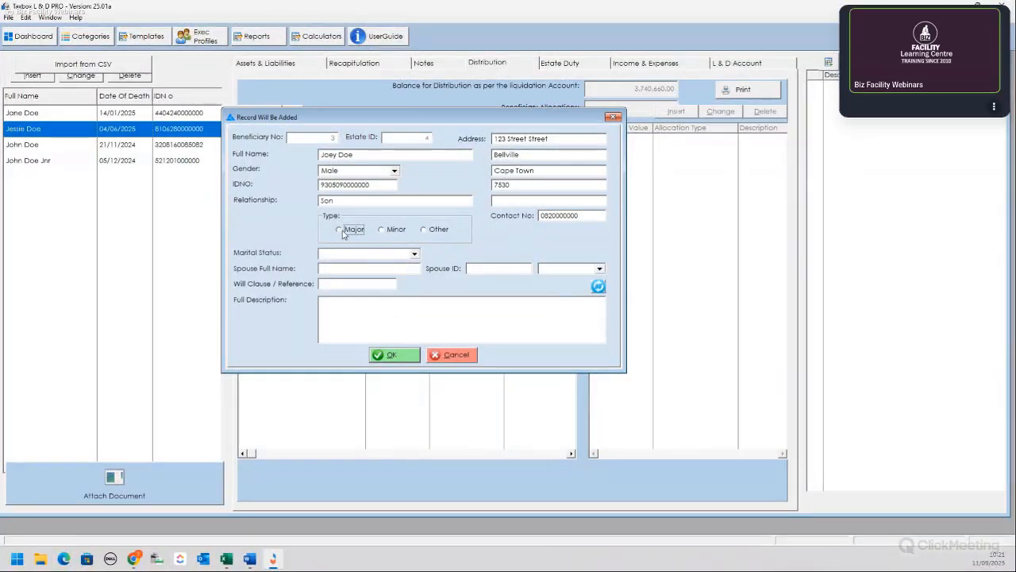
pyautogui.click(412, 255)
pyautogui.click(359, 266)
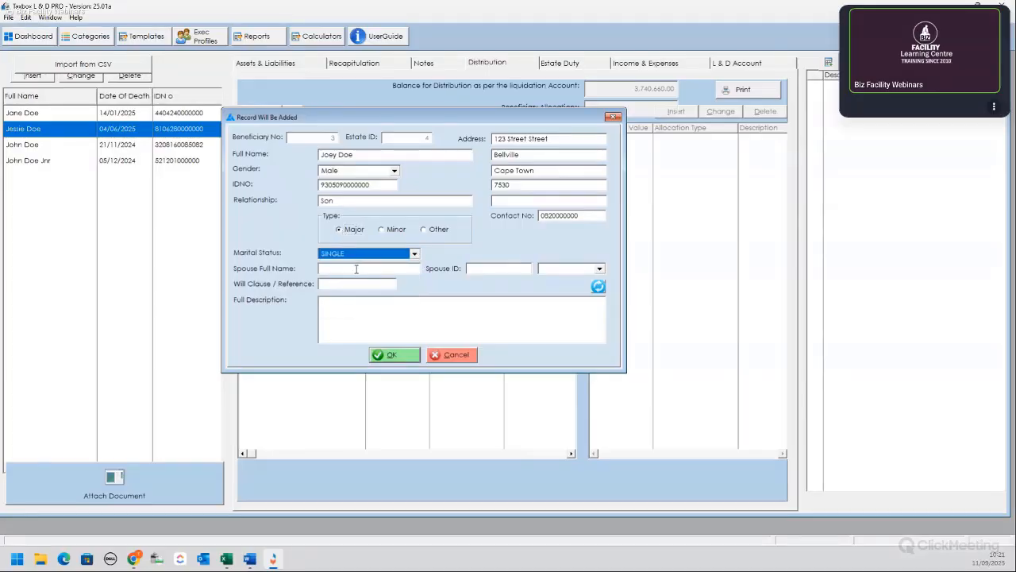
pyautogui.click(358, 268)
pyautogui.click(413, 255)
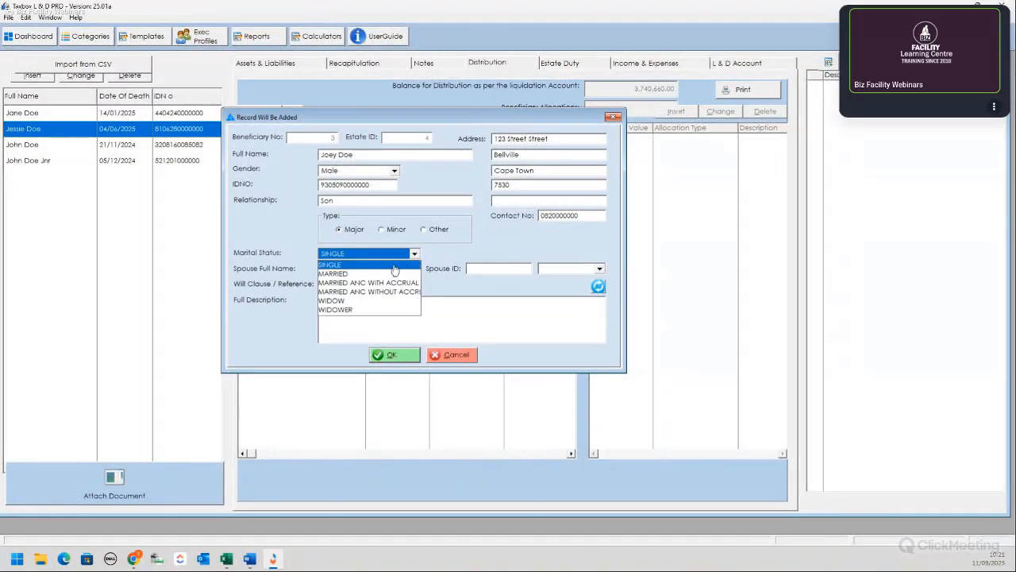
pyautogui.click(347, 274)
pyautogui.click(377, 269)
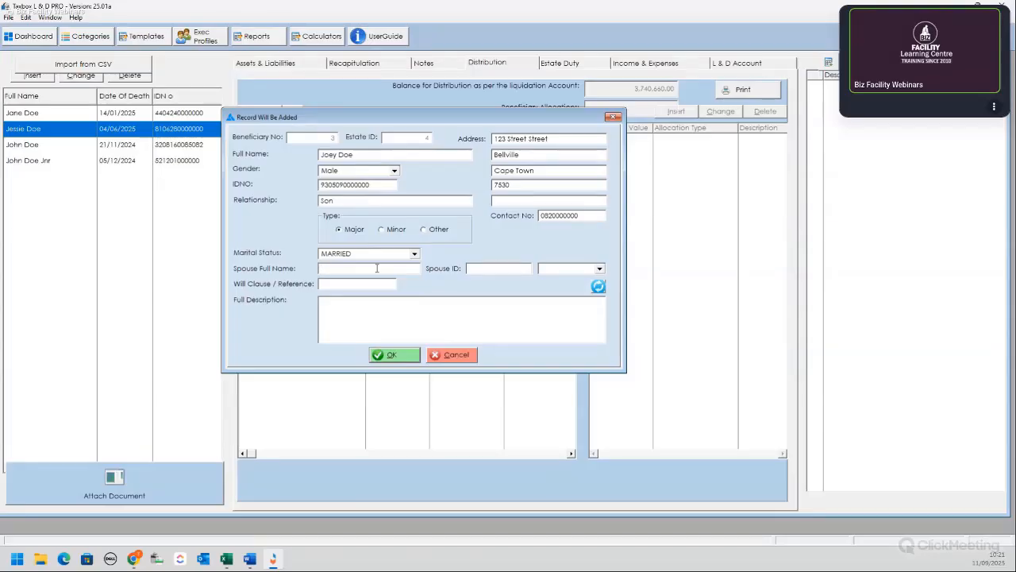
pyautogui.write('Joline De')
pyautogui.press('BackSpace')
pyautogui.write('oe')
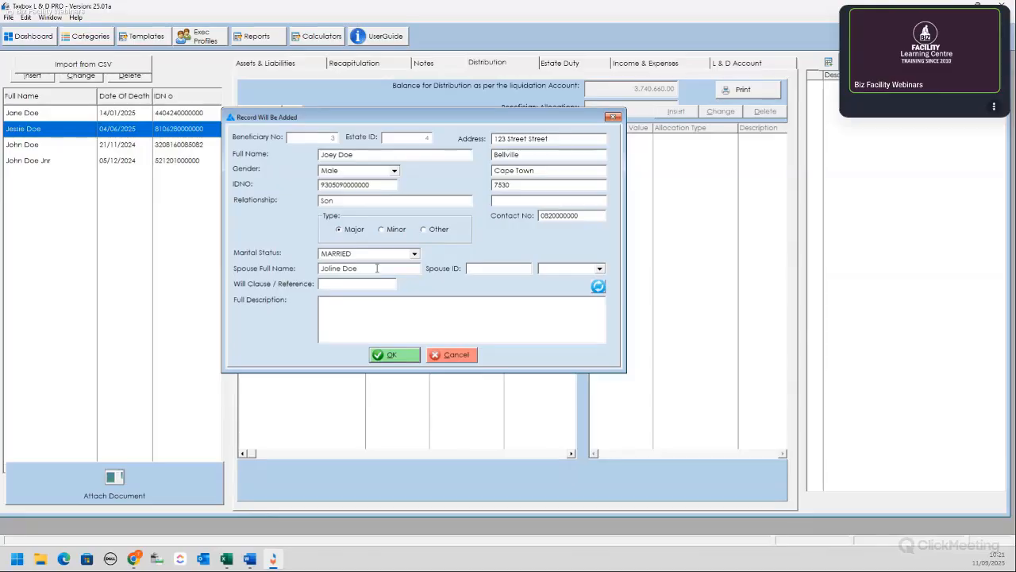
pyautogui.write('930')
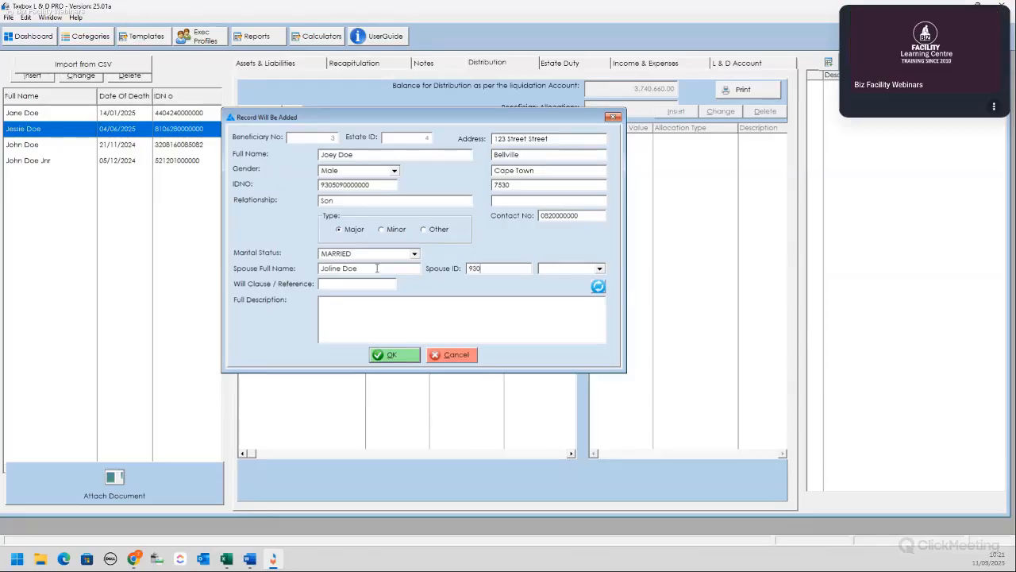
pyautogui.write('8070000000')
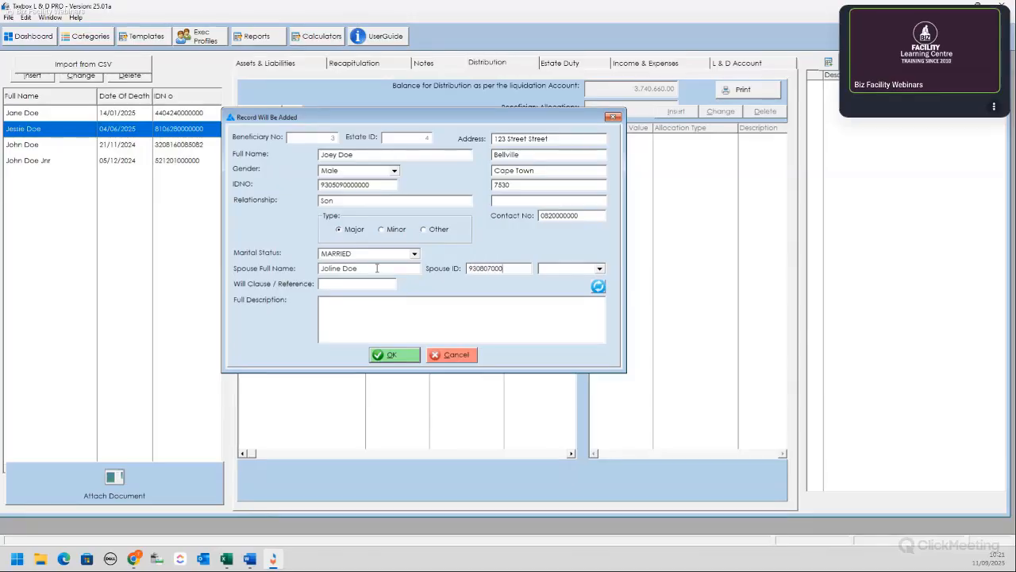
pyautogui.click(600, 270)
pyautogui.click(601, 270)
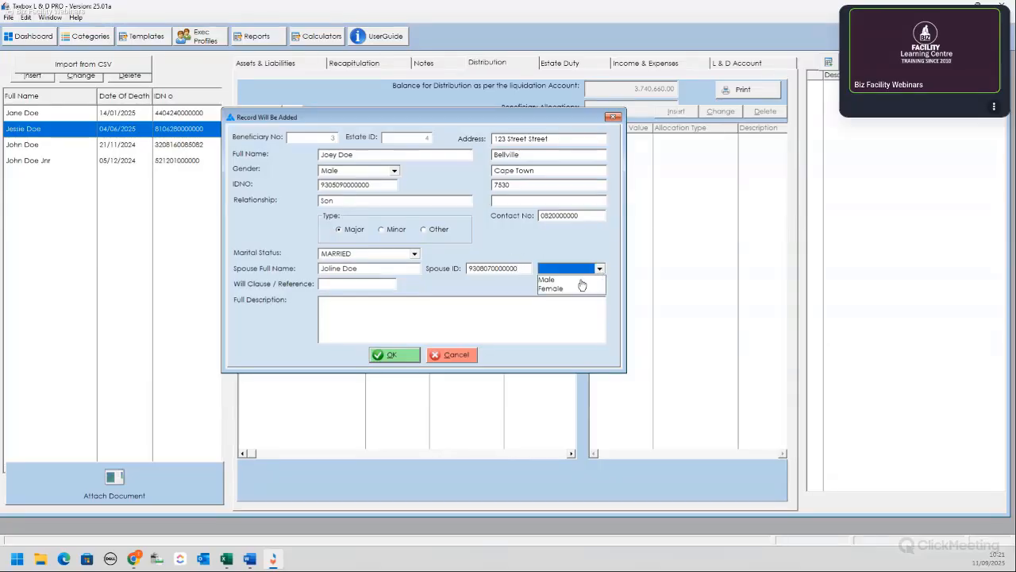
pyautogui.click(575, 293)
# Step: Set the will clause to 4 and save the son's beneficiary record
pyautogui.click(347, 284)
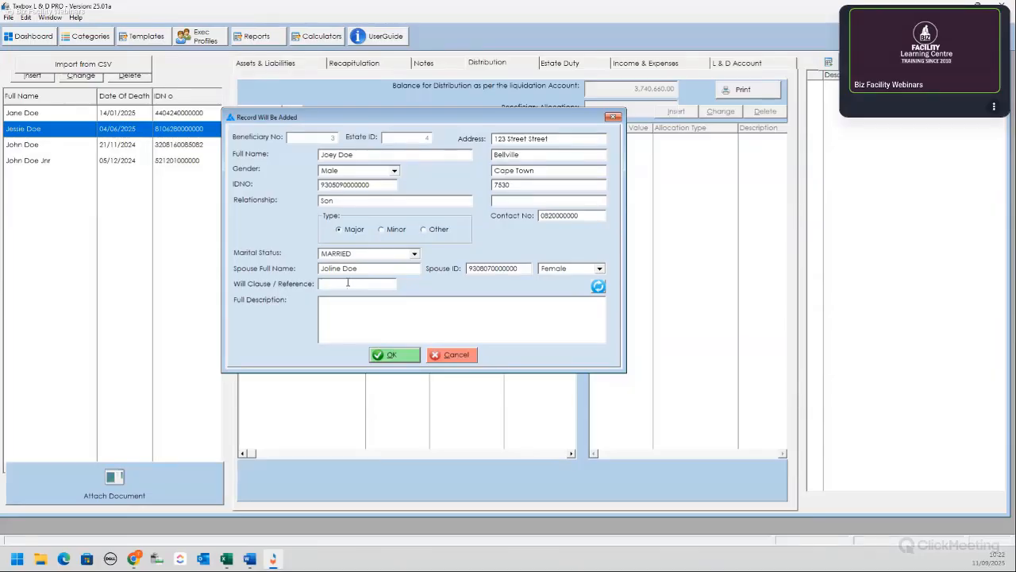
pyautogui.write('4')
pyautogui.moveTo(350, 301); pyautogui.dragTo(349, 310)
pyautogui.click(462, 313)
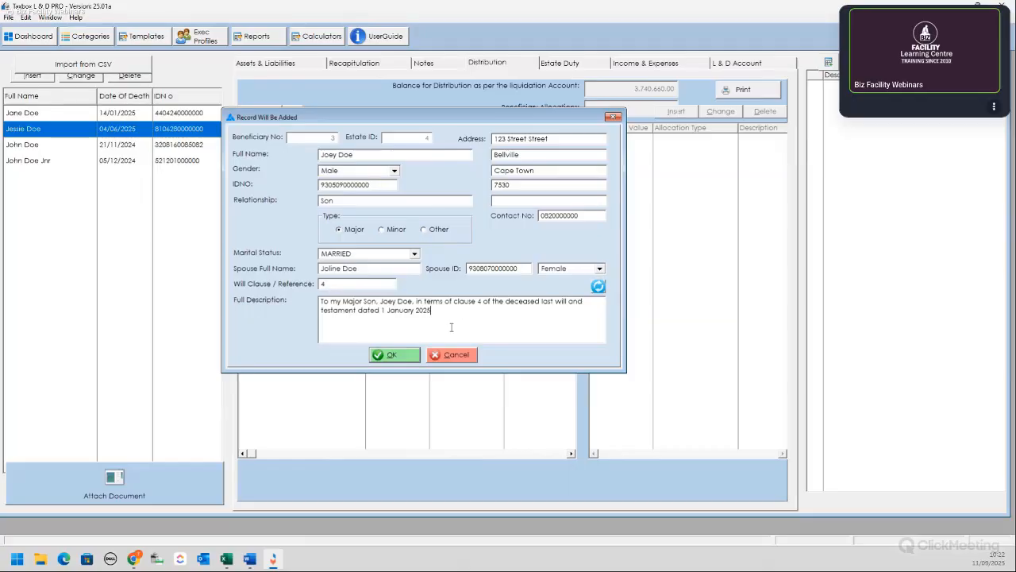
pyautogui.click(393, 355)
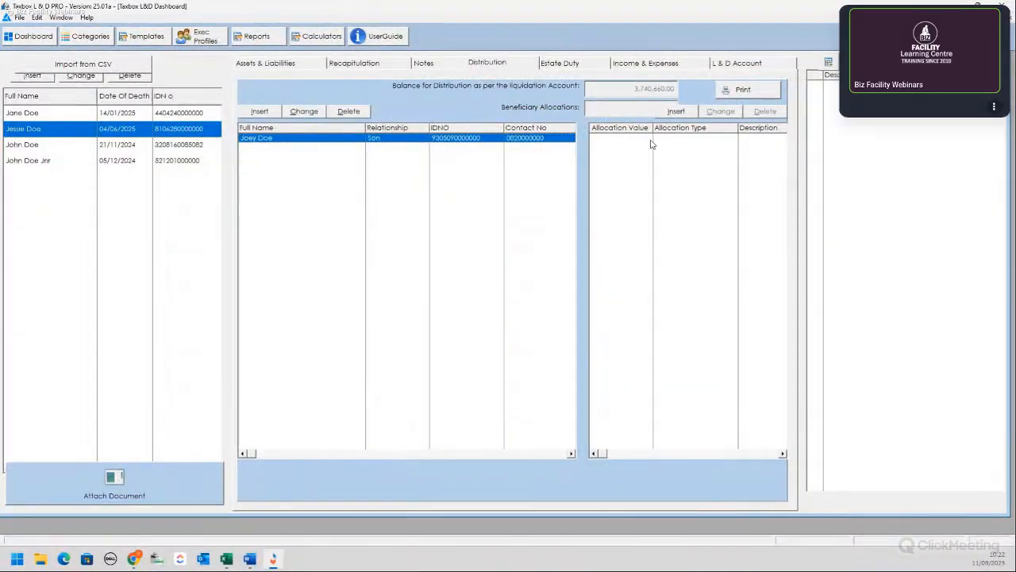
# Step: Insert a 100,000.00 allocation for the son under will clause 4, then review the saved allocation
pyautogui.click(675, 111)
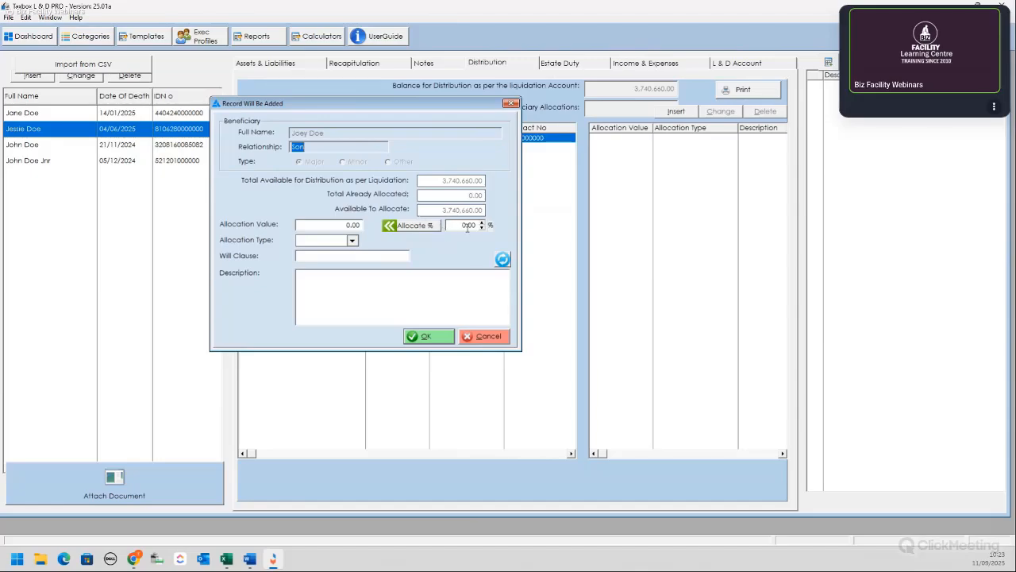
pyautogui.click(324, 223)
pyautogui.write('1000000')
pyautogui.click(352, 242)
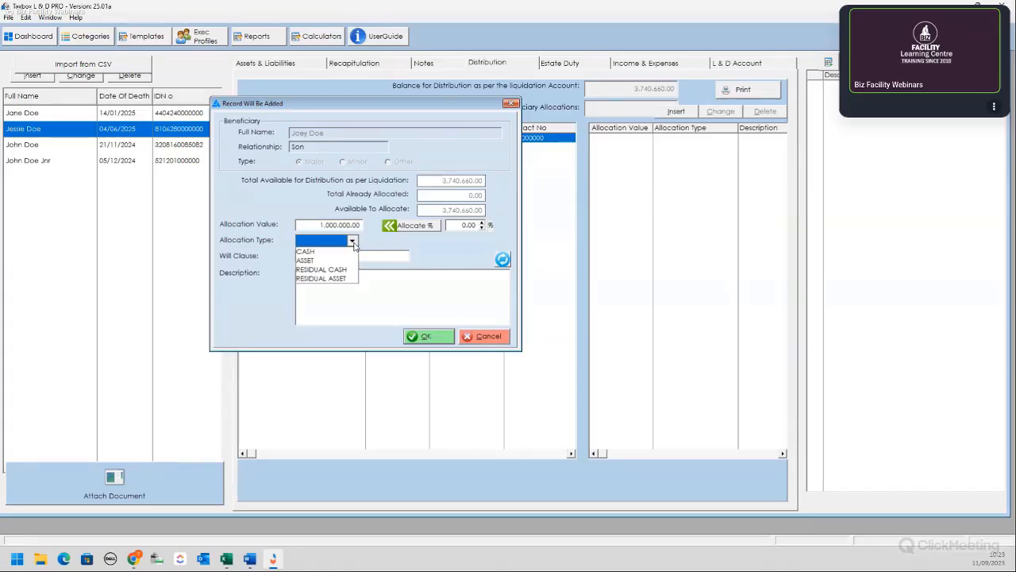
pyautogui.click(353, 242)
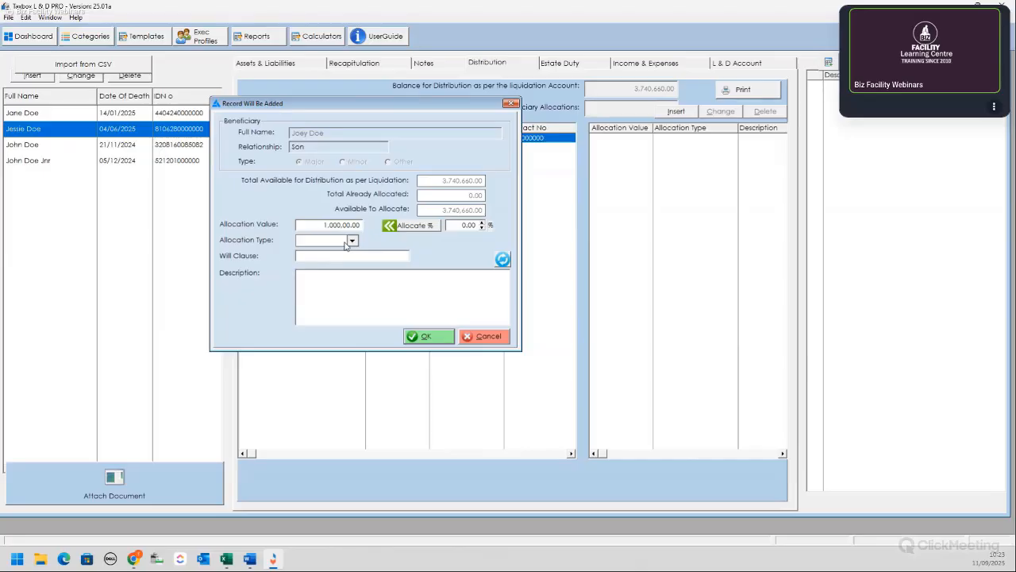
pyautogui.click(348, 242)
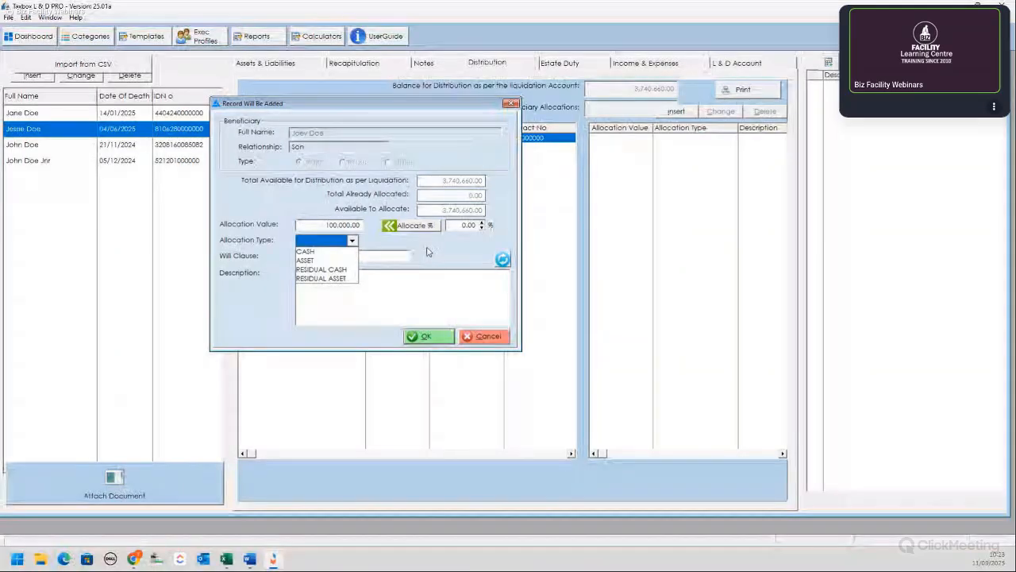
pyautogui.click(333, 256)
pyautogui.click(326, 256)
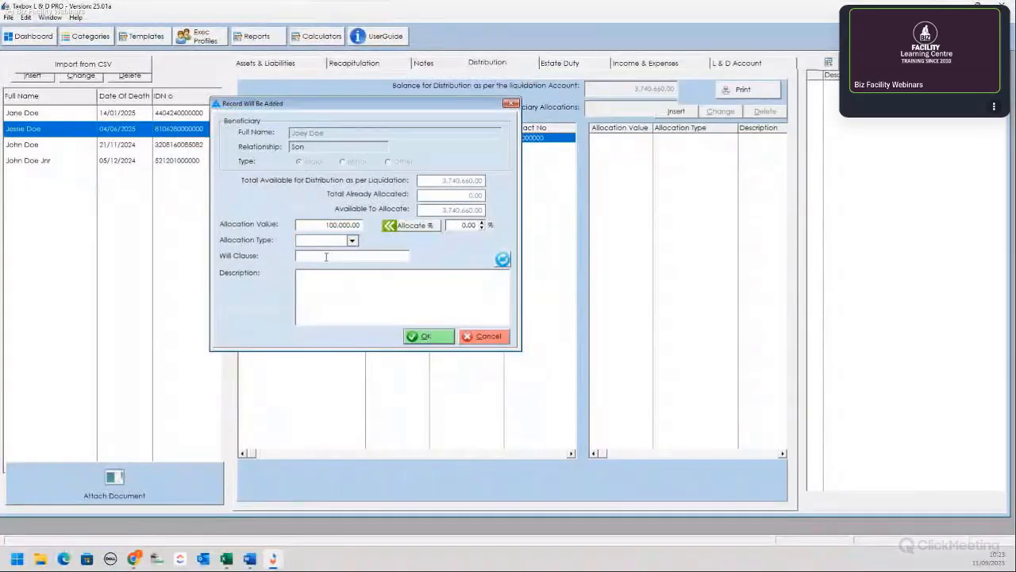
pyautogui.press('Return')
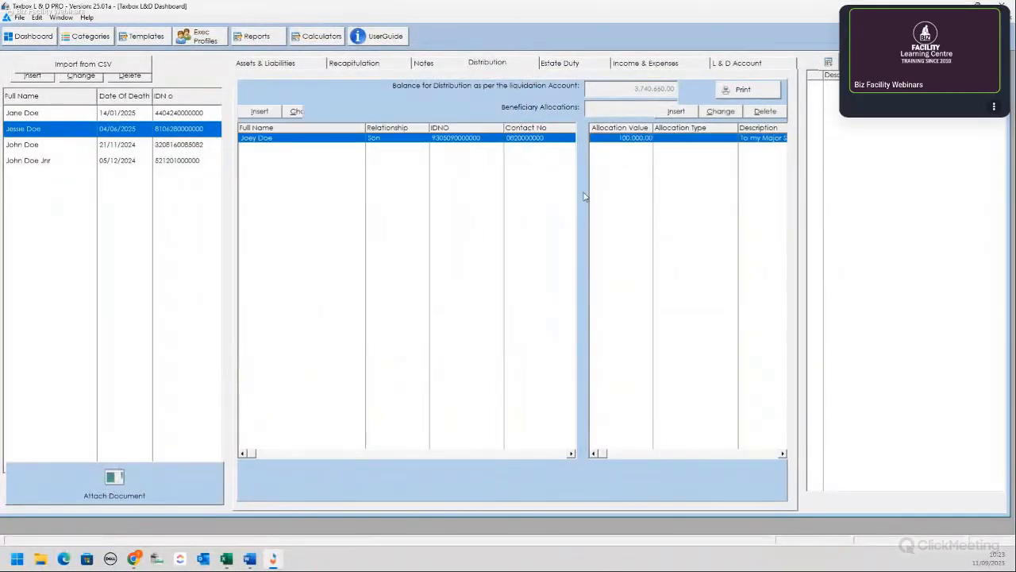
pyautogui.doubleClick(695, 138)
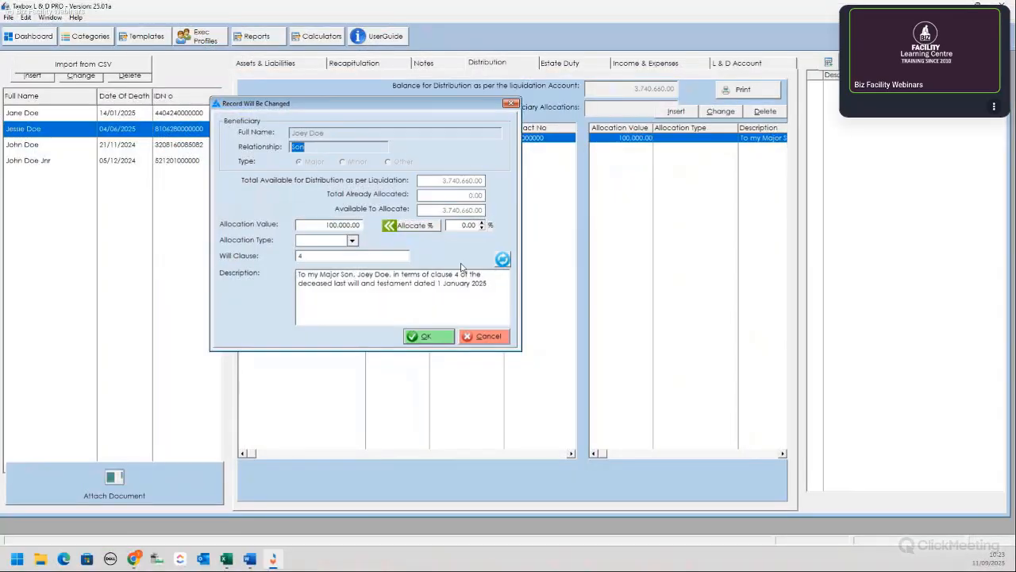
pyautogui.click(426, 335)
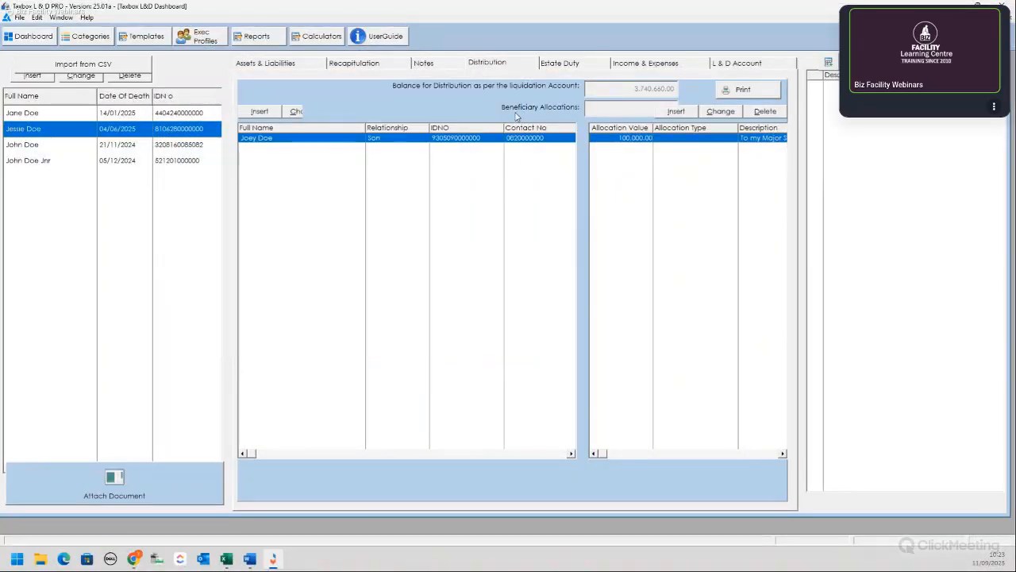
# Step: Start a second beneficiary with her full name, gender Female and ID number
pyautogui.click(257, 114)
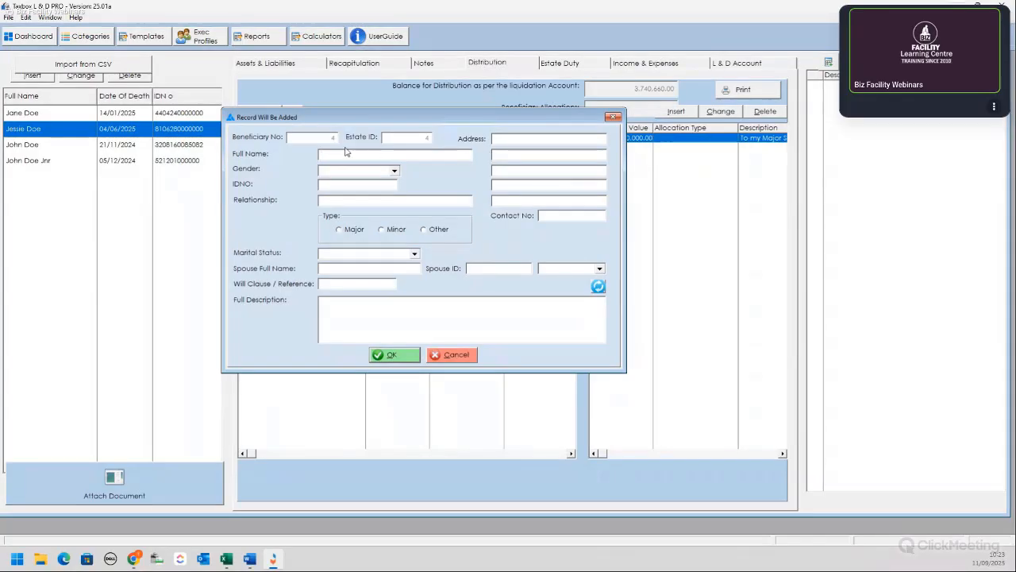
pyautogui.write('Jackie Doe')
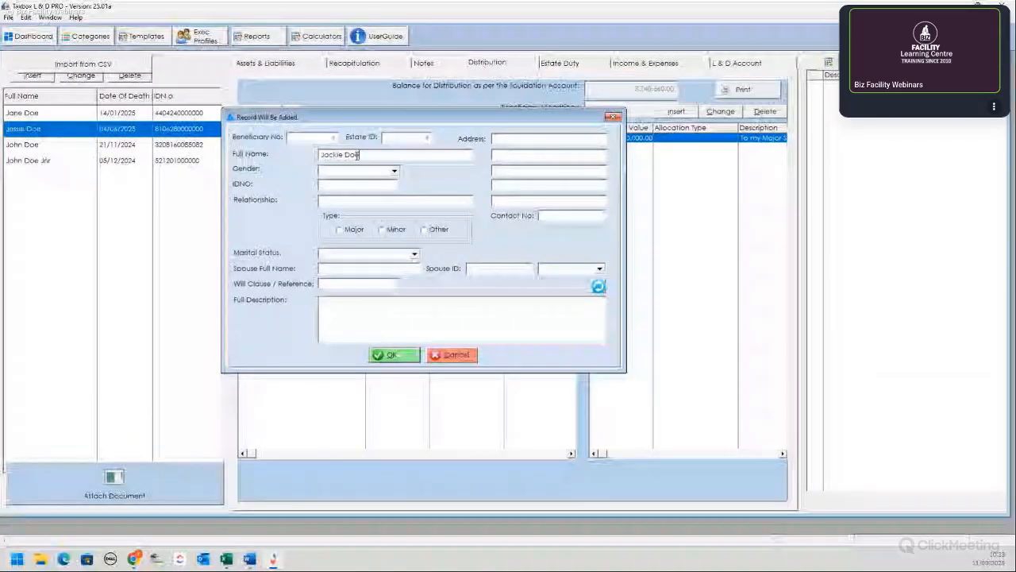
pyautogui.click(392, 170)
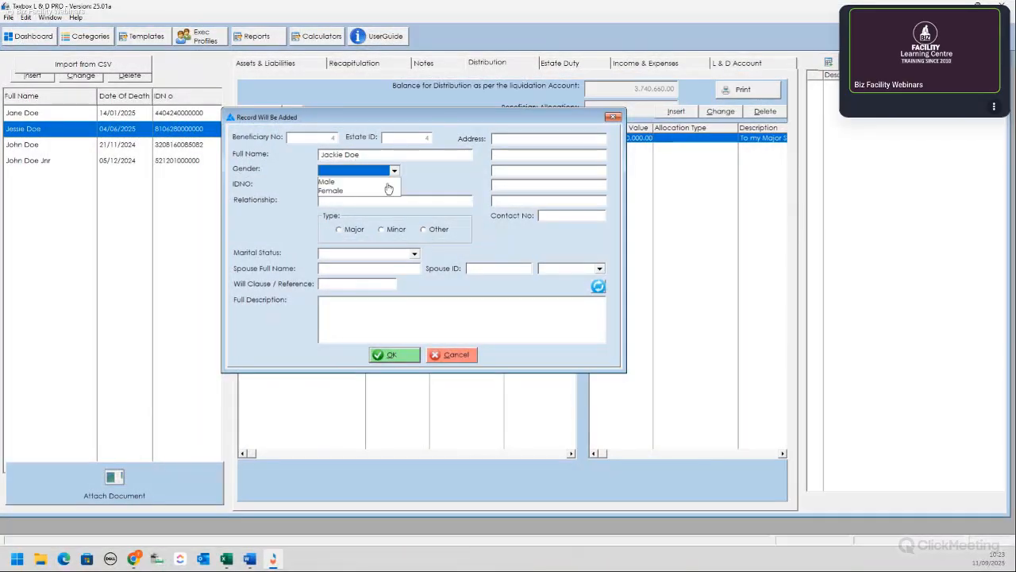
pyautogui.click(388, 190)
pyautogui.click(364, 185)
pyautogui.write('9')
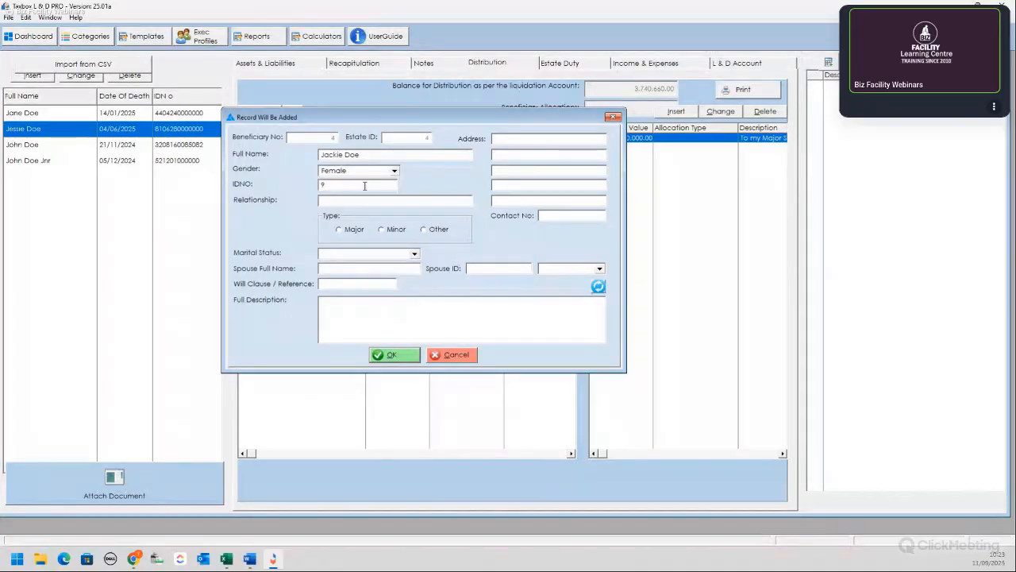
pyautogui.write('80105')
pyautogui.write('0000000')
# Step: Enter her street address, town, postal code and contact number
pyautogui.click(512, 138)
pyautogui.write('123')
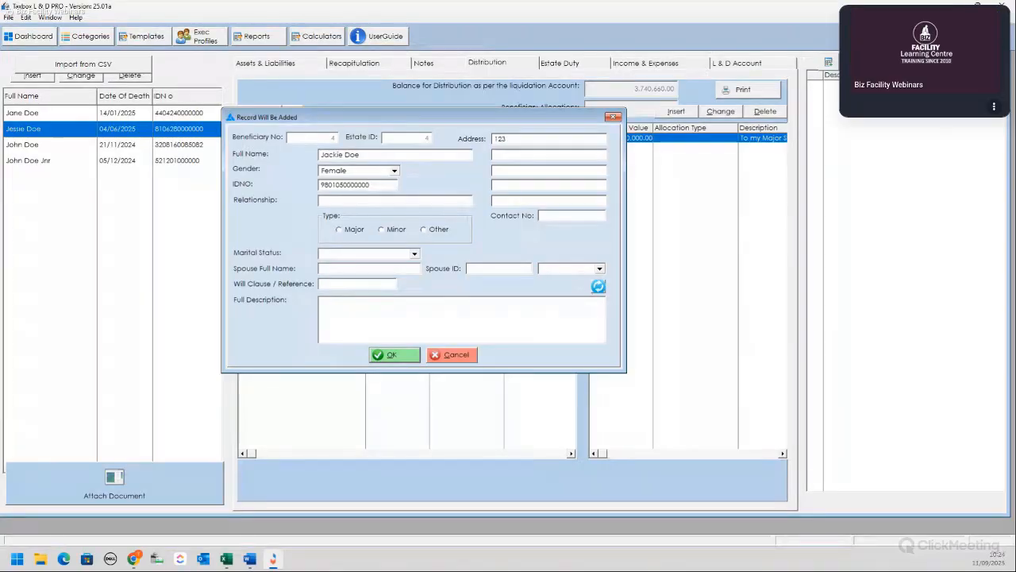
pyautogui.write(' Street Street')
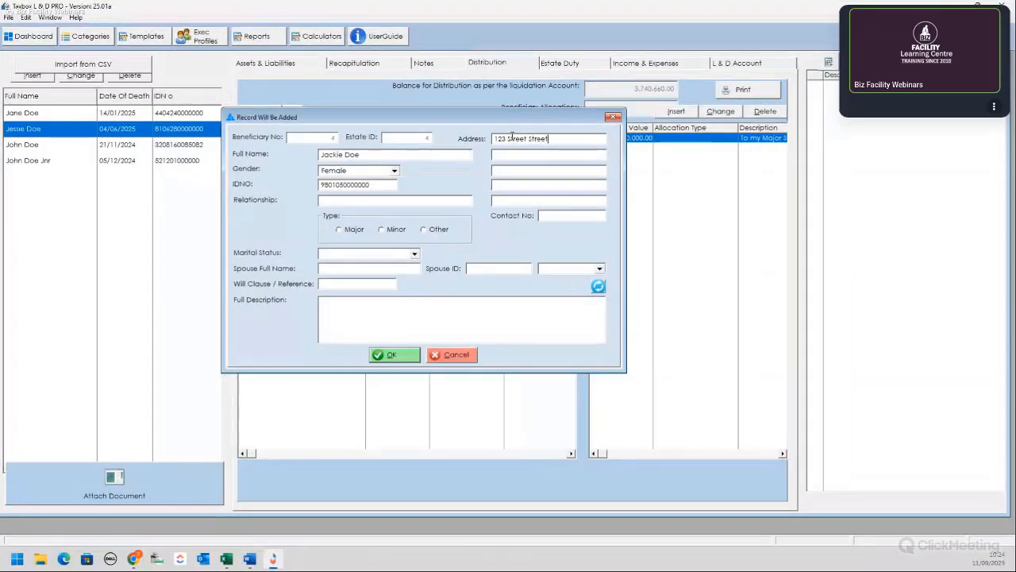
pyautogui.write('Bellville')
pyautogui.press('Tab')
pyautogui.write('Cape ')
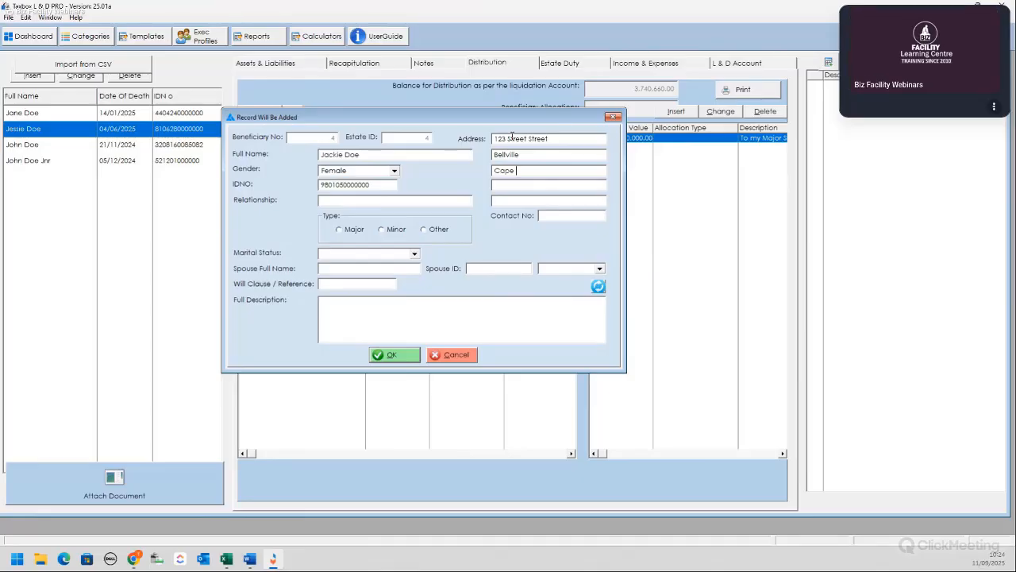
pyautogui.write('Town')
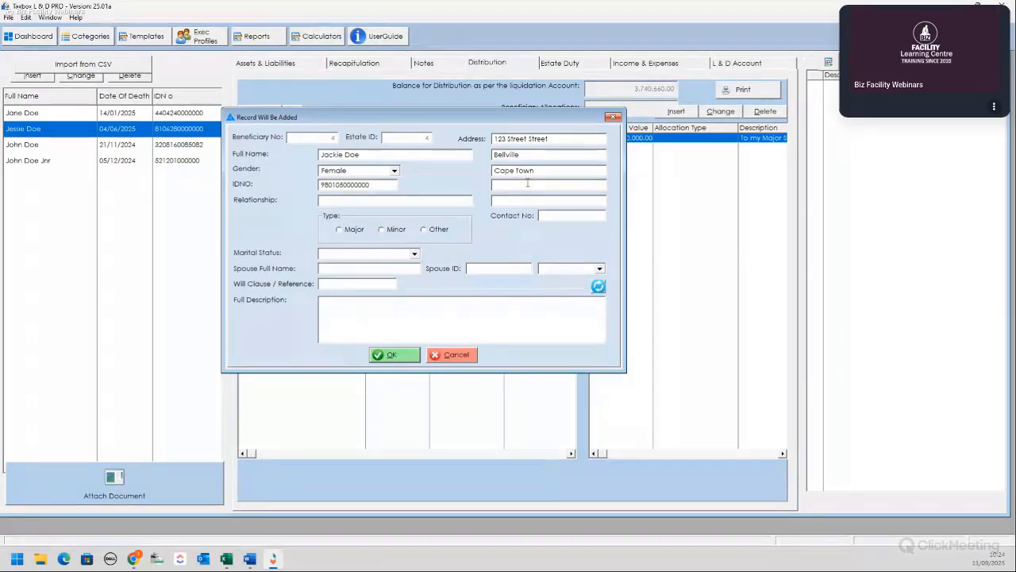
pyautogui.press('Tab')
pyautogui.write('7530')
pyautogui.write('079')
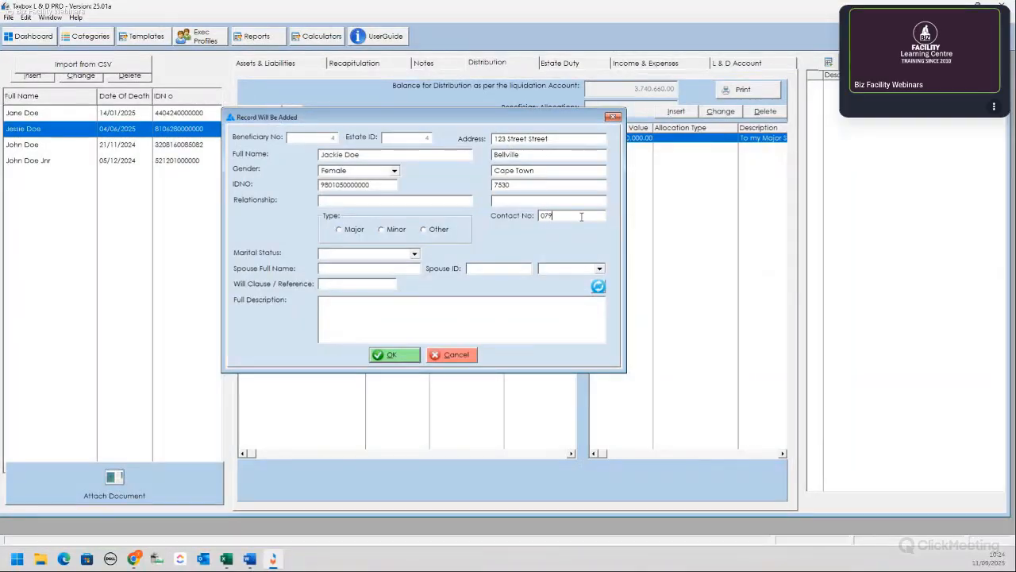
pyautogui.write('0000000')
# Step: Set marital status SINGLE, will clause 5 and type Major, then save the beneficiary
pyautogui.click(414, 253)
pyautogui.click(382, 268)
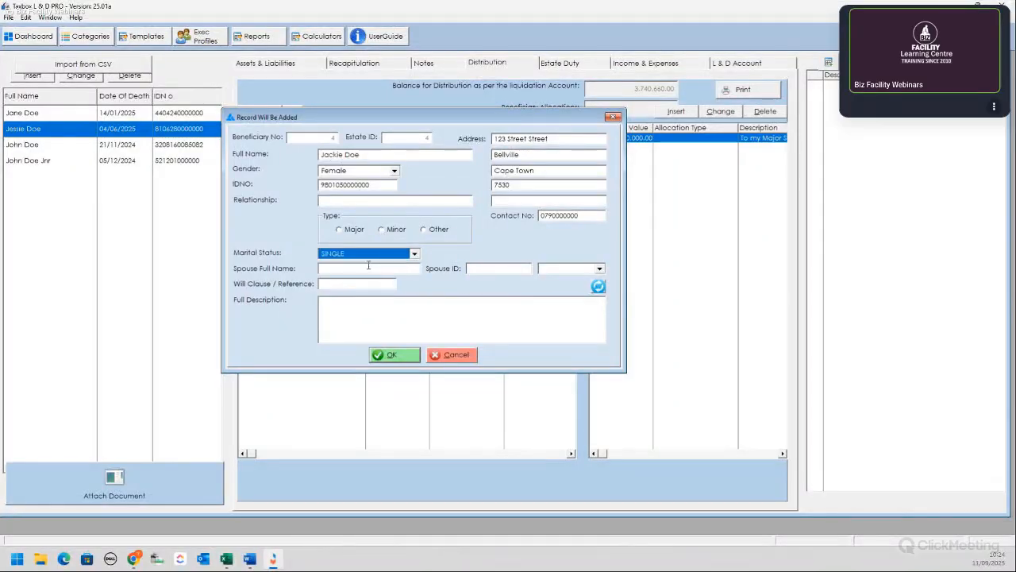
pyautogui.click(343, 284)
pyautogui.write('4')
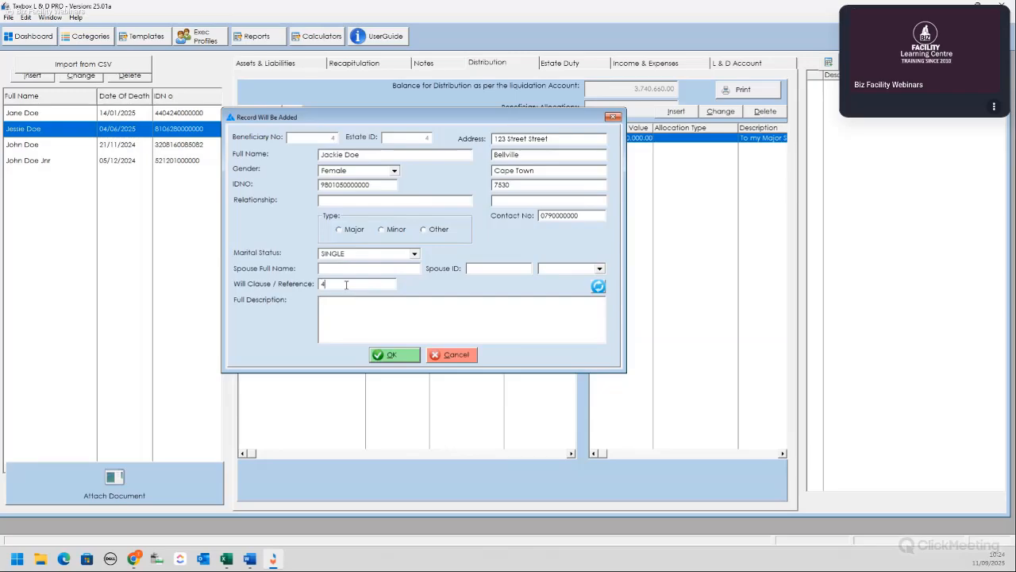
pyautogui.write('5')
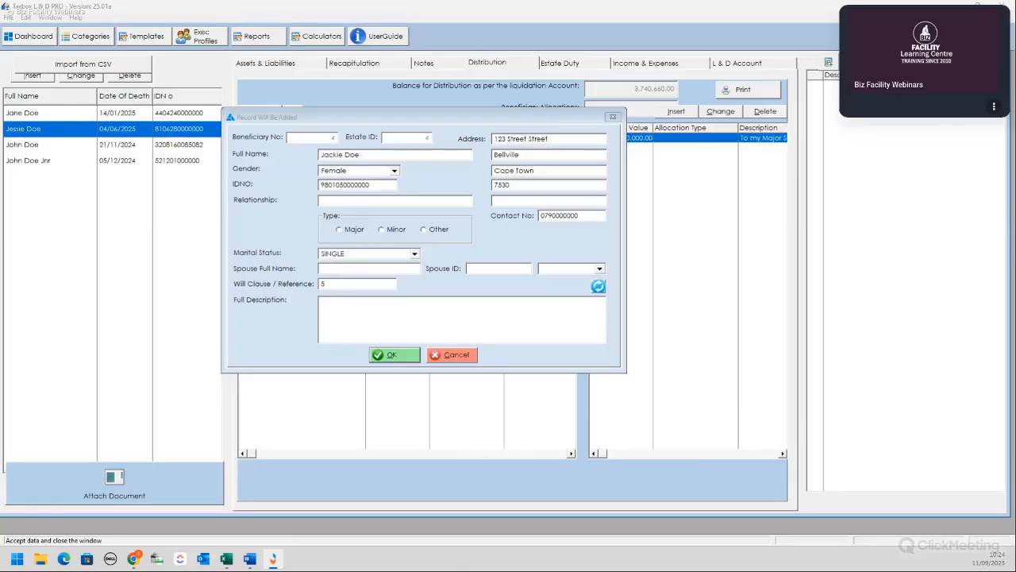
pyautogui.click(892, 314)
pyautogui.click(340, 230)
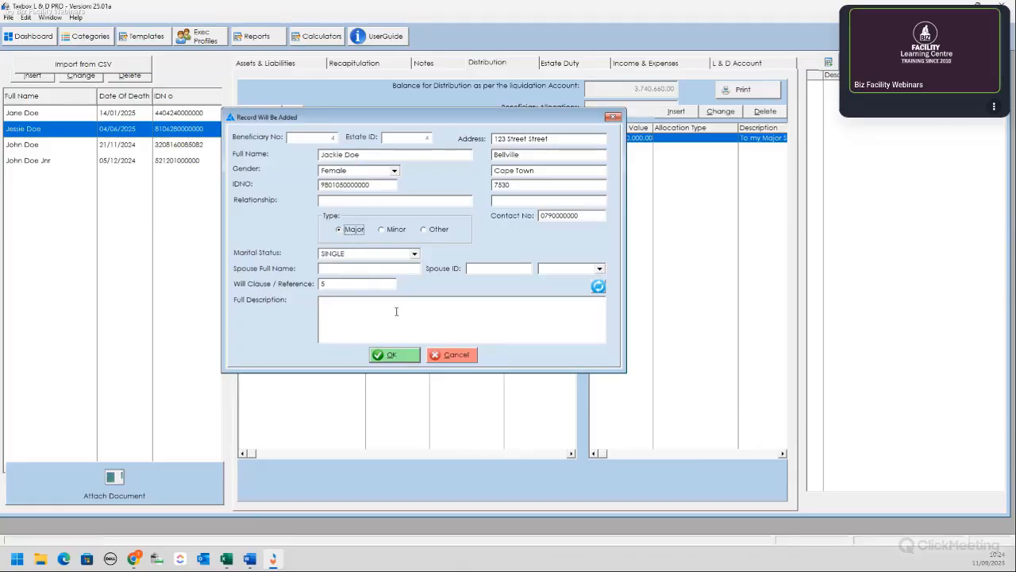
pyautogui.click(370, 303)
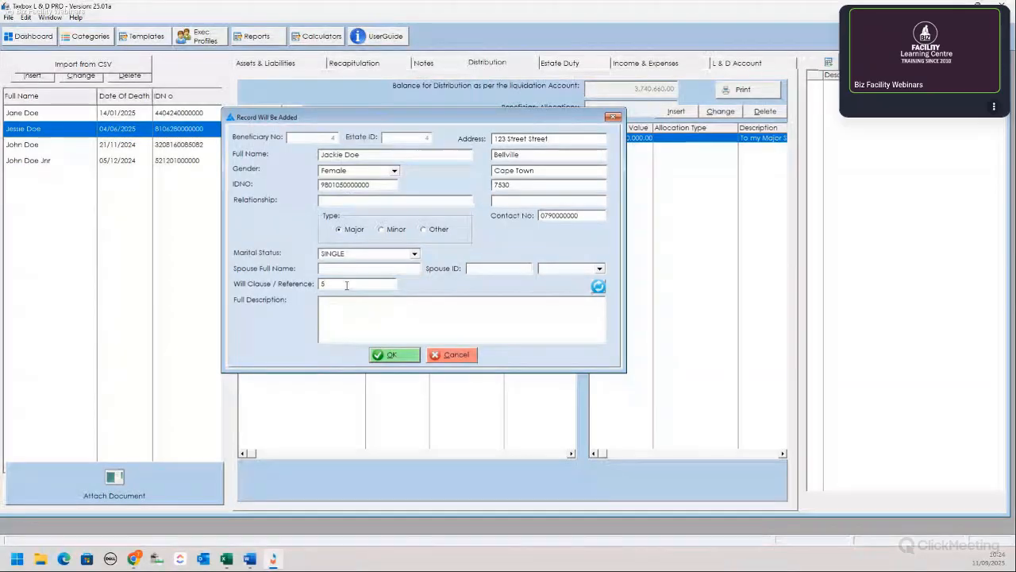
pyautogui.click(392, 354)
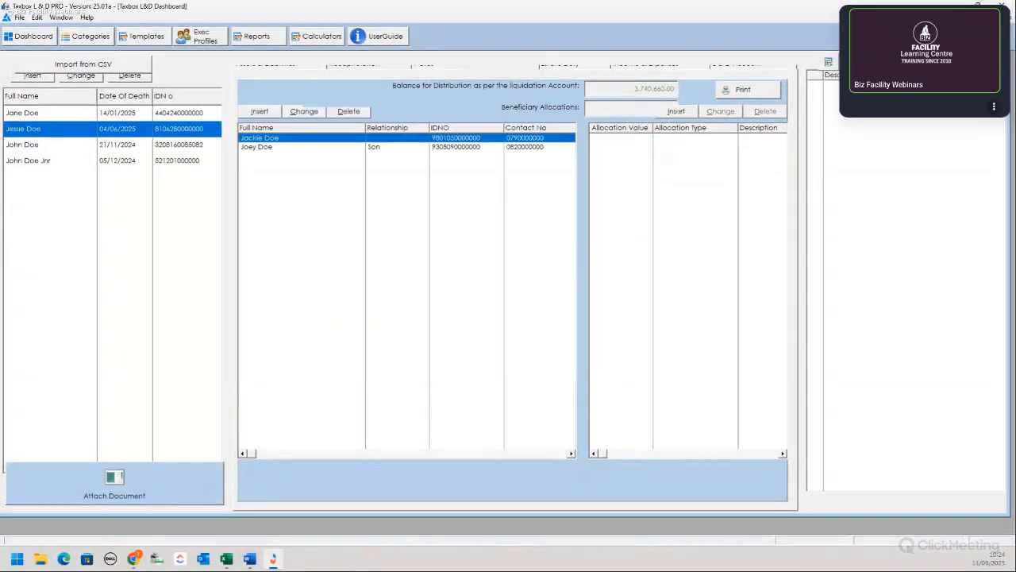
# Step: Reopen the new beneficiary's record to review it and close it unchanged
pyautogui.doubleClick(309, 138)
pyautogui.click(363, 312)
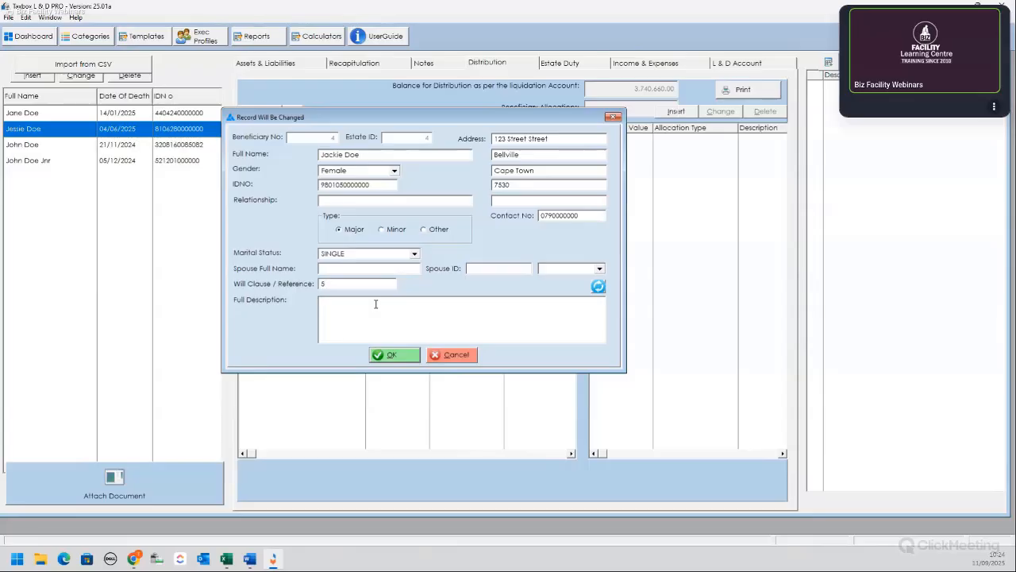
pyautogui.click(403, 359)
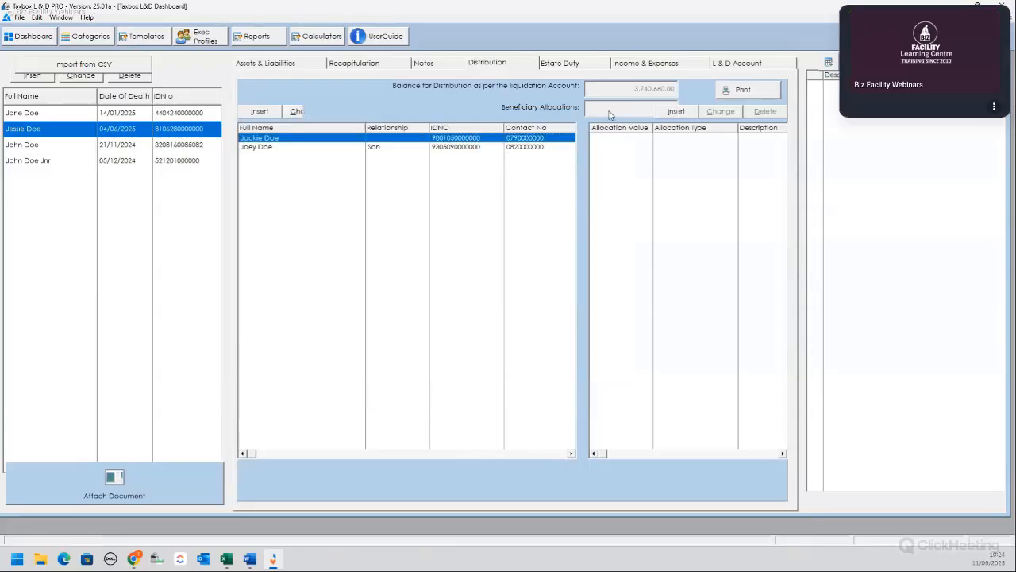
# Step: Allocate the second beneficiary 10% as RESIDUAL CASH (364,066.00) under will clause 5
pyautogui.click(676, 112)
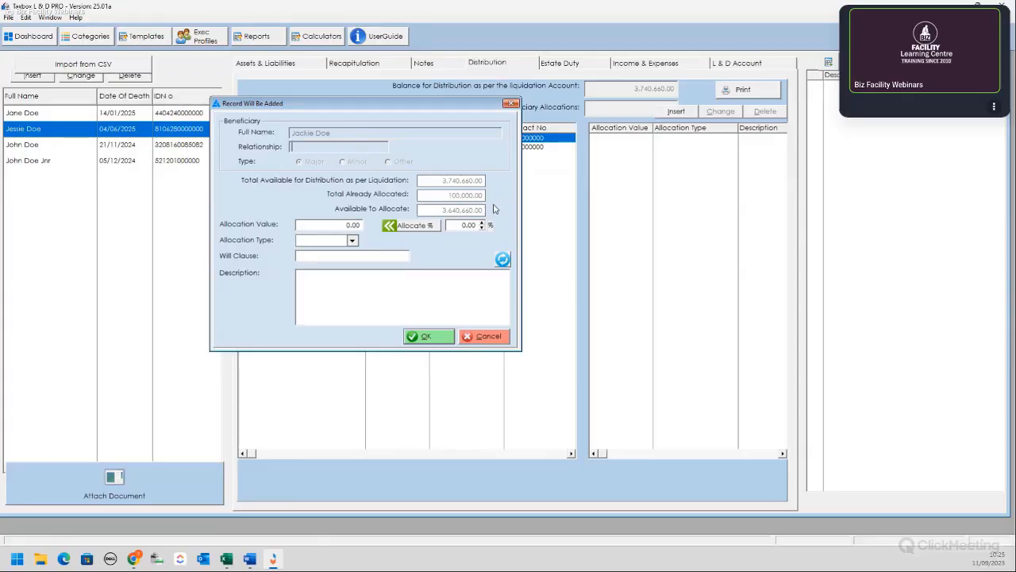
pyautogui.click(481, 225)
pyautogui.click(458, 226)
pyautogui.write('0')
pyautogui.click(423, 228)
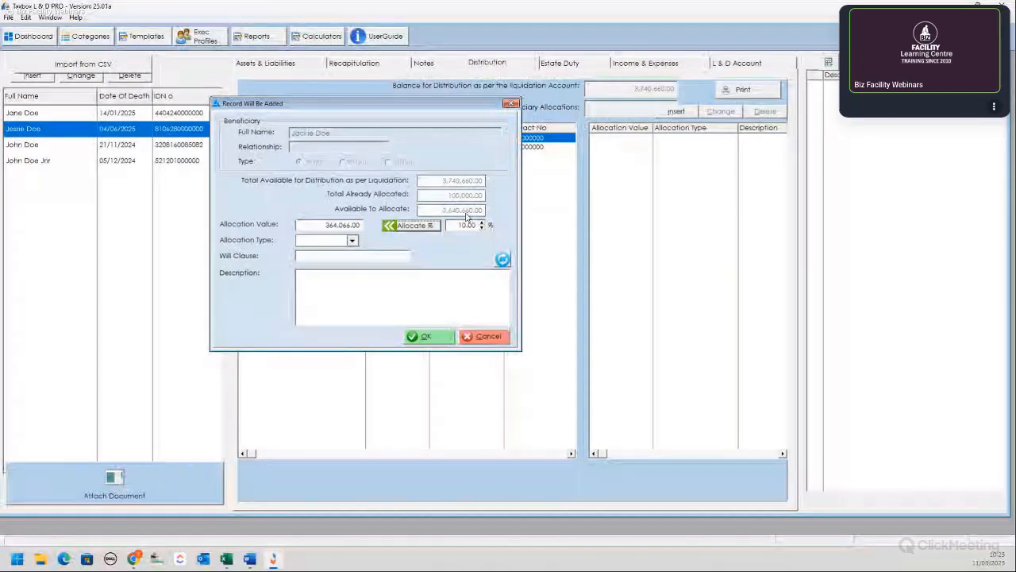
pyautogui.click(352, 241)
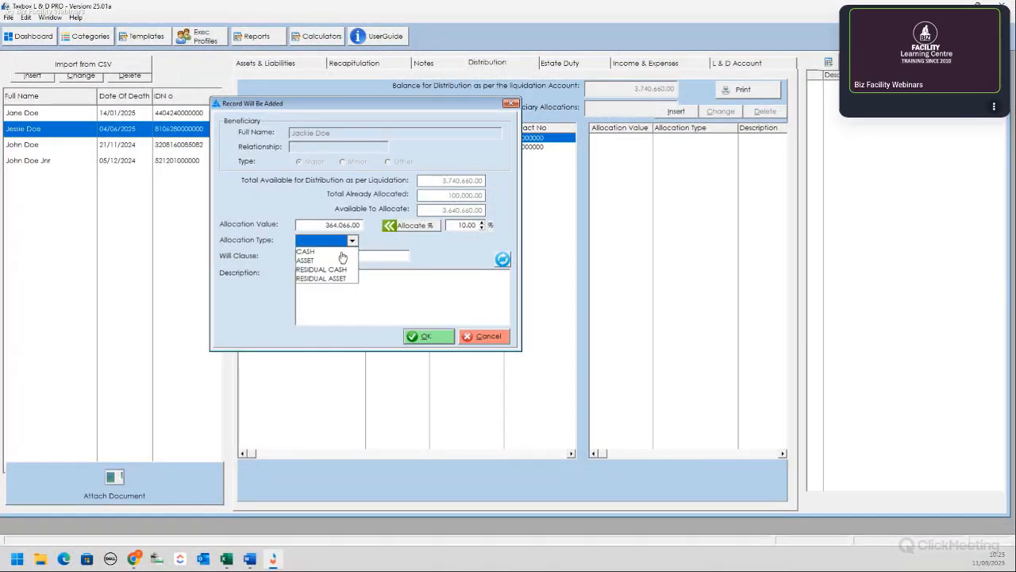
pyautogui.click(313, 271)
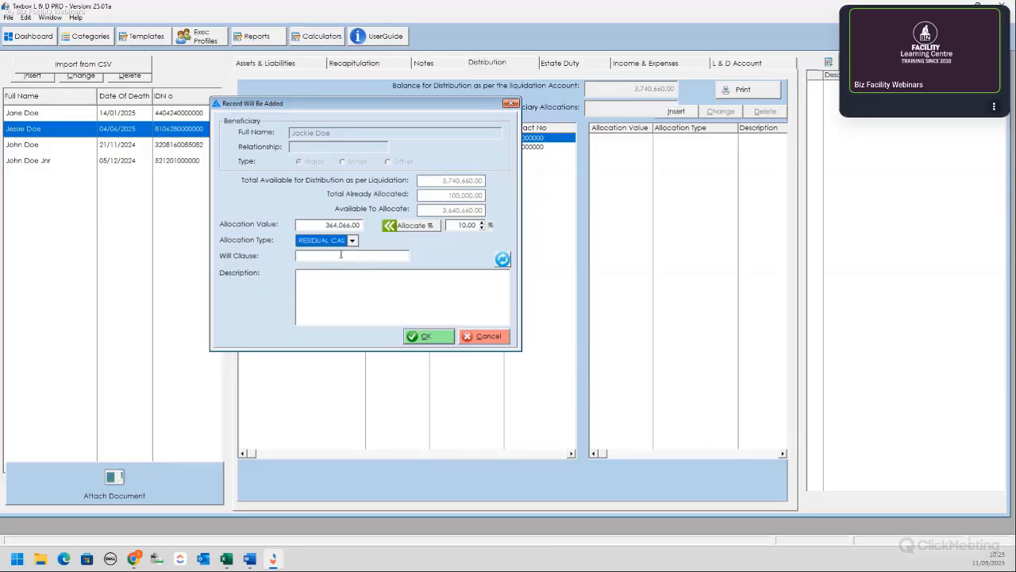
pyautogui.click(357, 253)
pyautogui.press('Return')
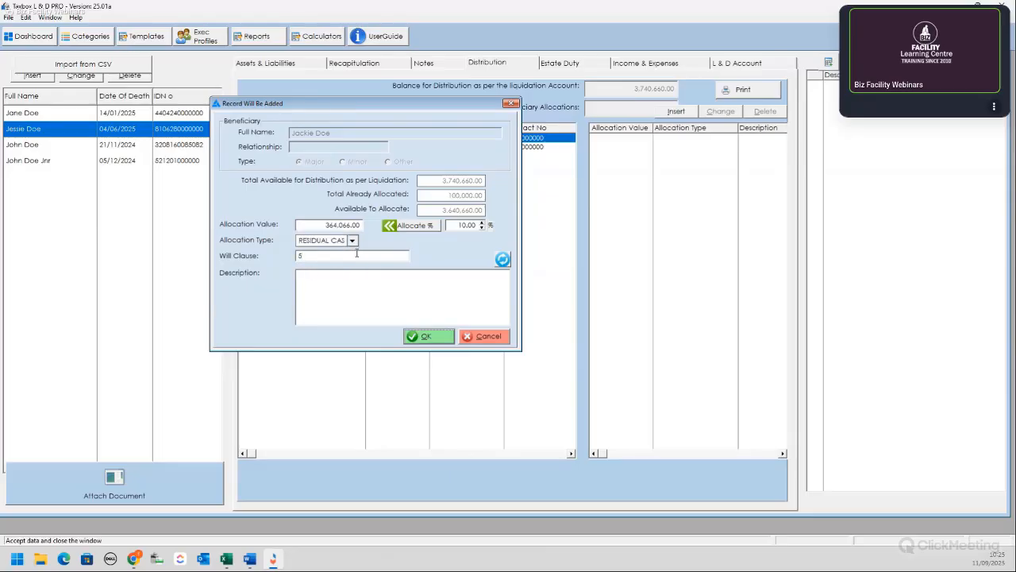
# Step: Review the residual cash allocation unchanged, then view the Estate Duty summary showing R60,165.00
pyautogui.doubleClick(686, 140)
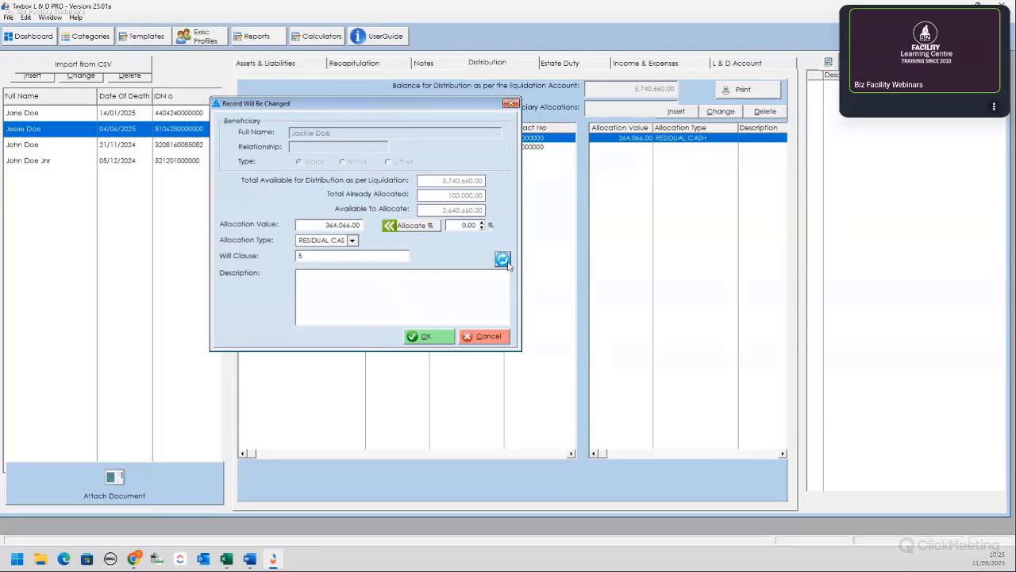
pyautogui.click(439, 340)
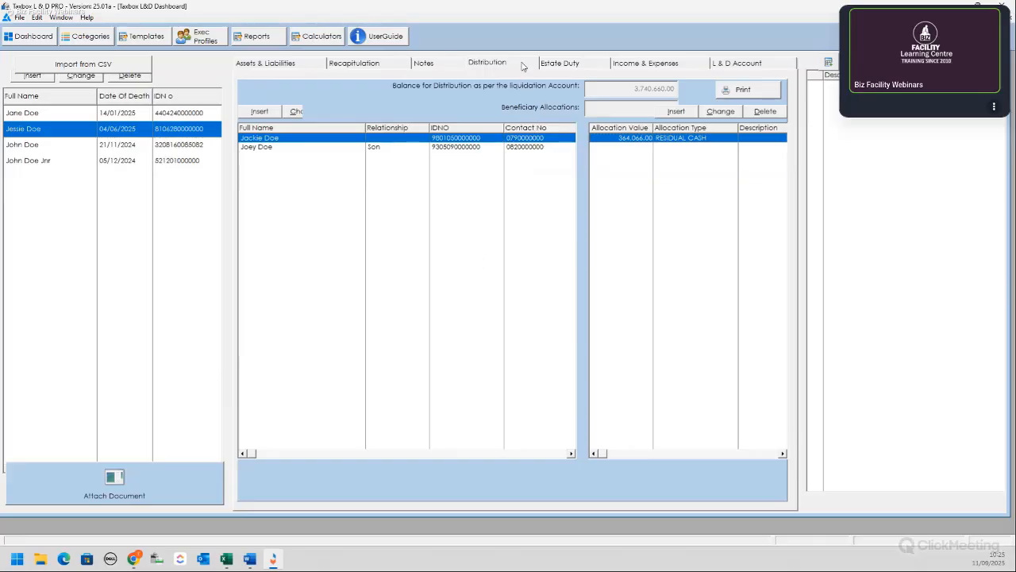
pyautogui.click(561, 63)
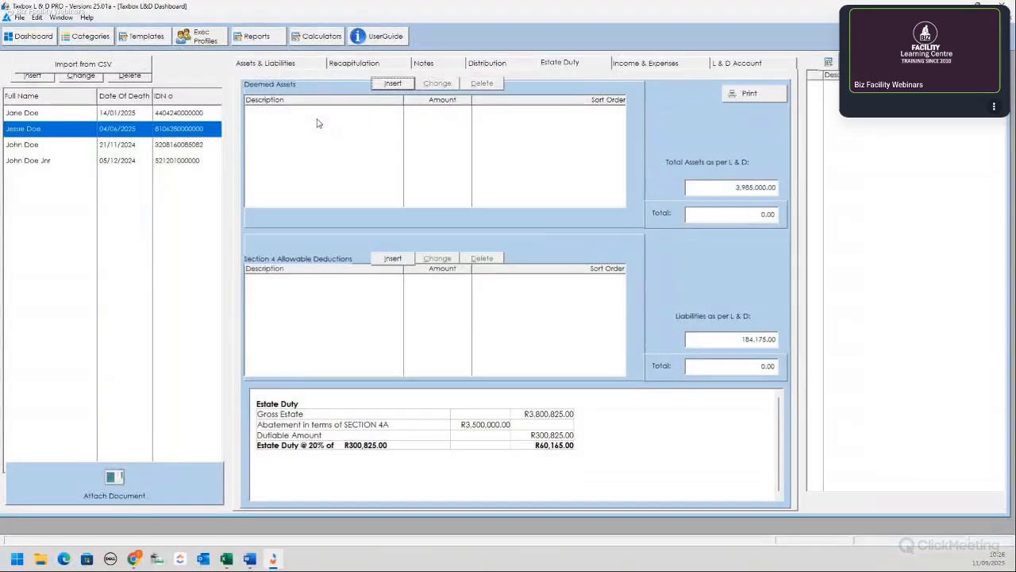
# Step: Add a deemed asset described as the Momentum Life Insurance Policy with its policy number
pyautogui.click(403, 85)
pyautogui.click(398, 110)
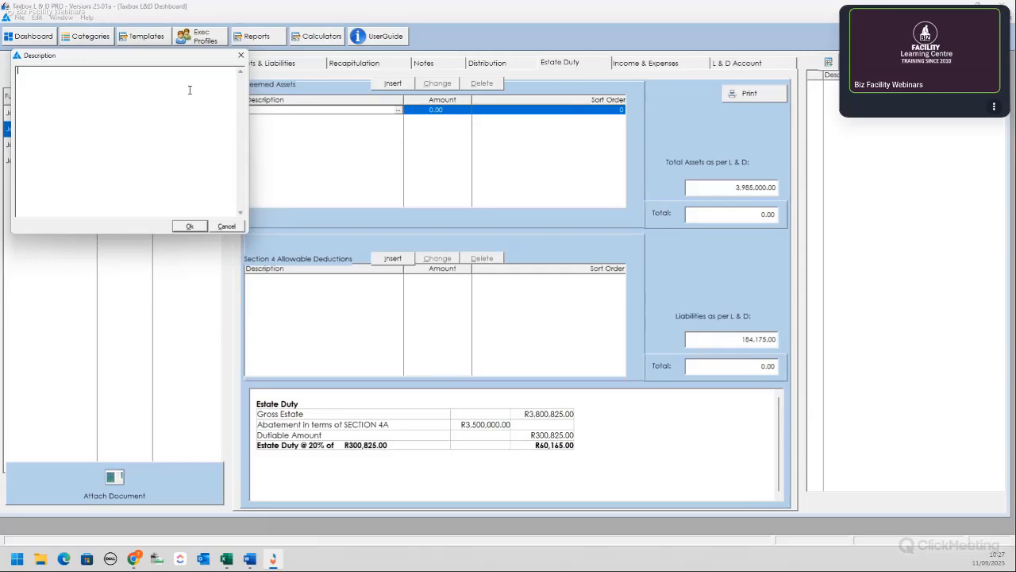
pyautogui.write('emo')
pyautogui.write('omentum ')
pyautogui.write('Life Insuranc')
pyautogui.write('e Policy')
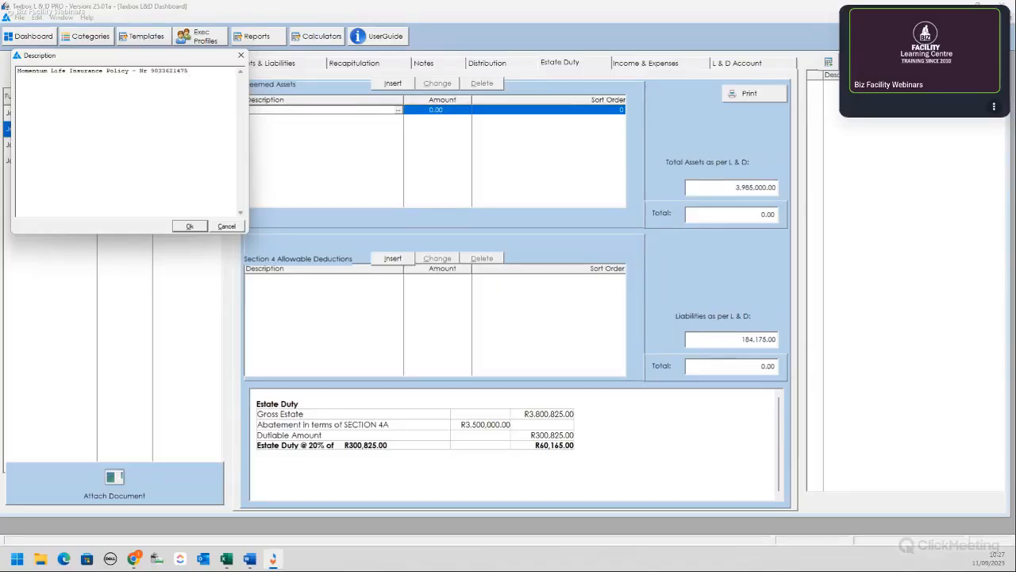
pyautogui.click(190, 226)
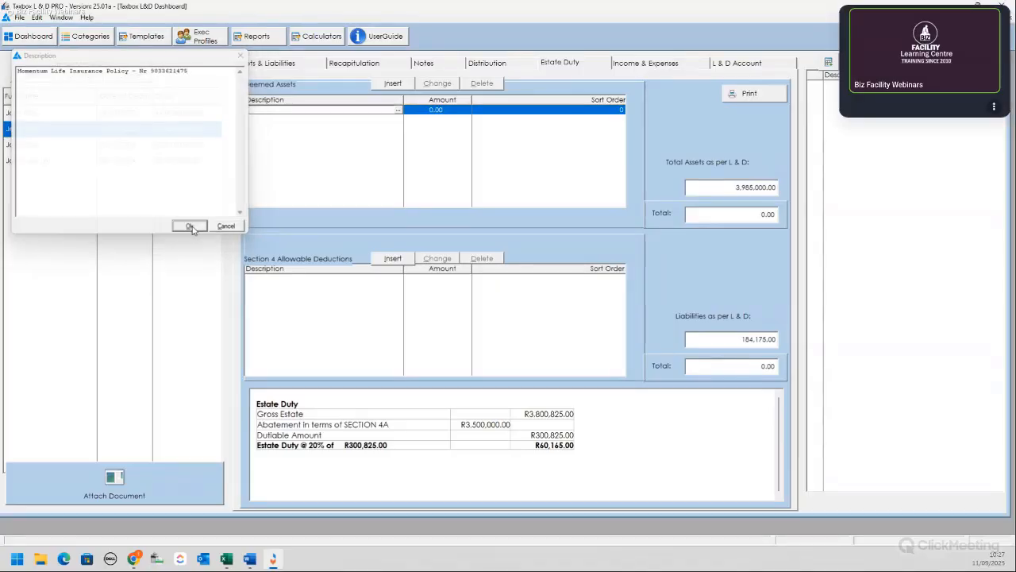
# Step: Set the policy's amount to 3,500,000.00, correcting an extra zero
pyautogui.click(444, 111)
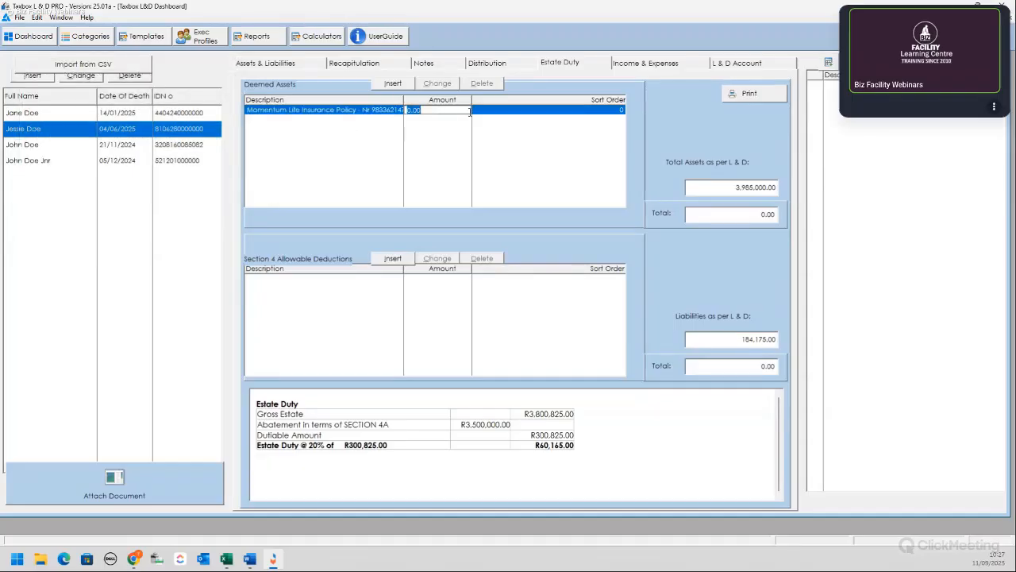
pyautogui.write('35000000')
pyautogui.press('Tab')
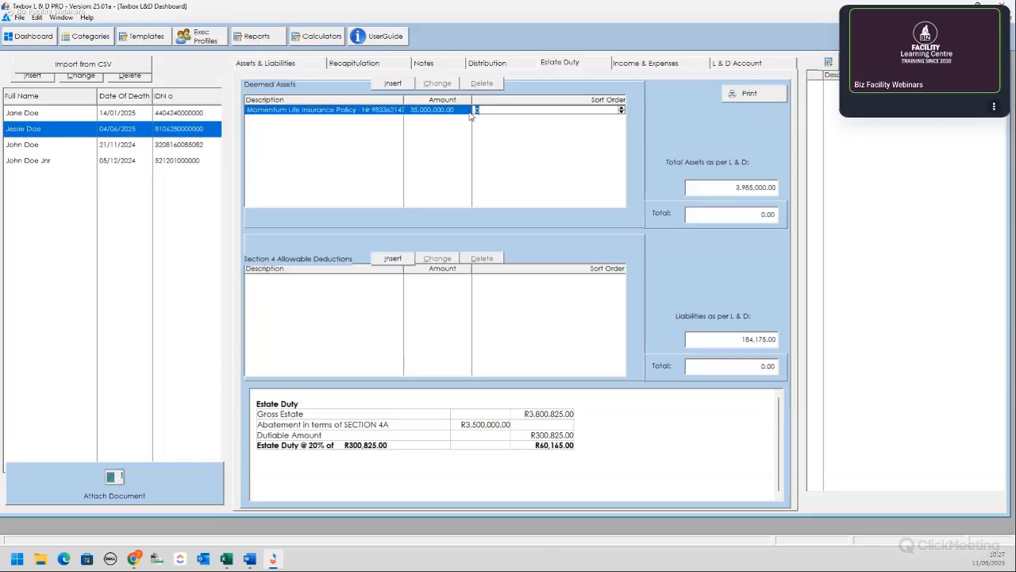
pyautogui.click(426, 114)
pyautogui.click(429, 113)
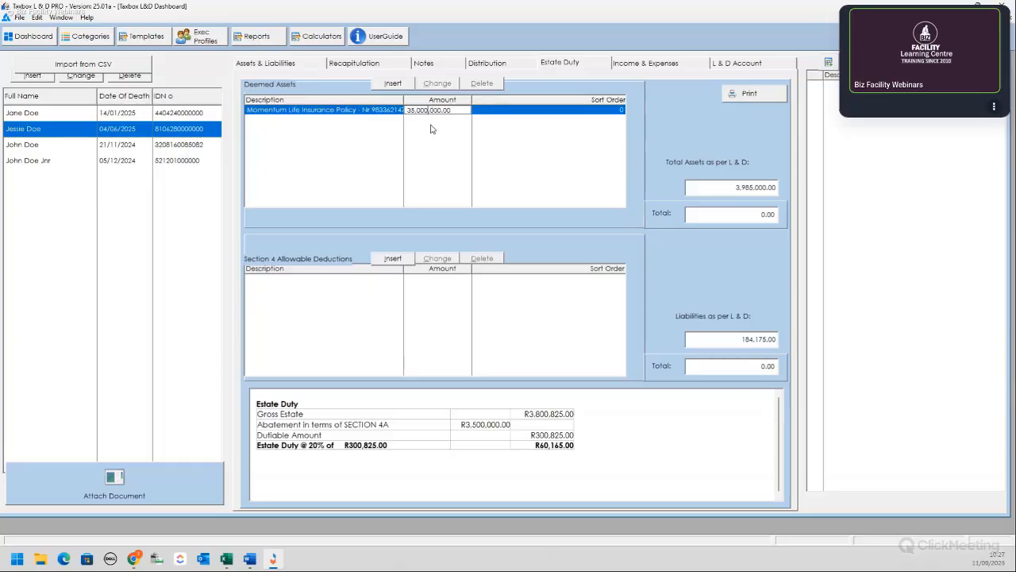
pyautogui.press('BackSpace')
pyautogui.press('Return')
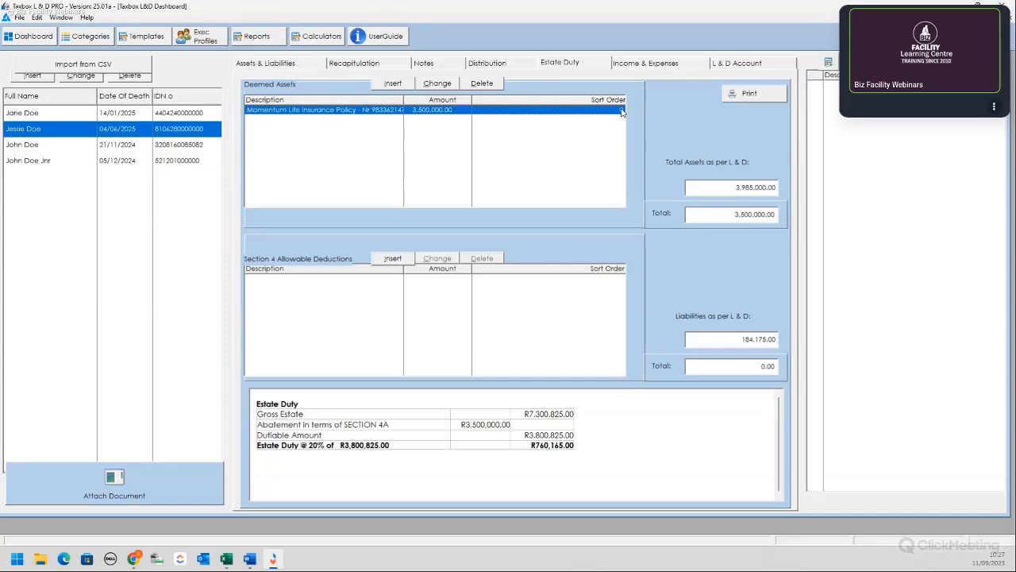
# Step: Add a Section 4q allowable deduction of 3,500.00
pyautogui.click(393, 260)
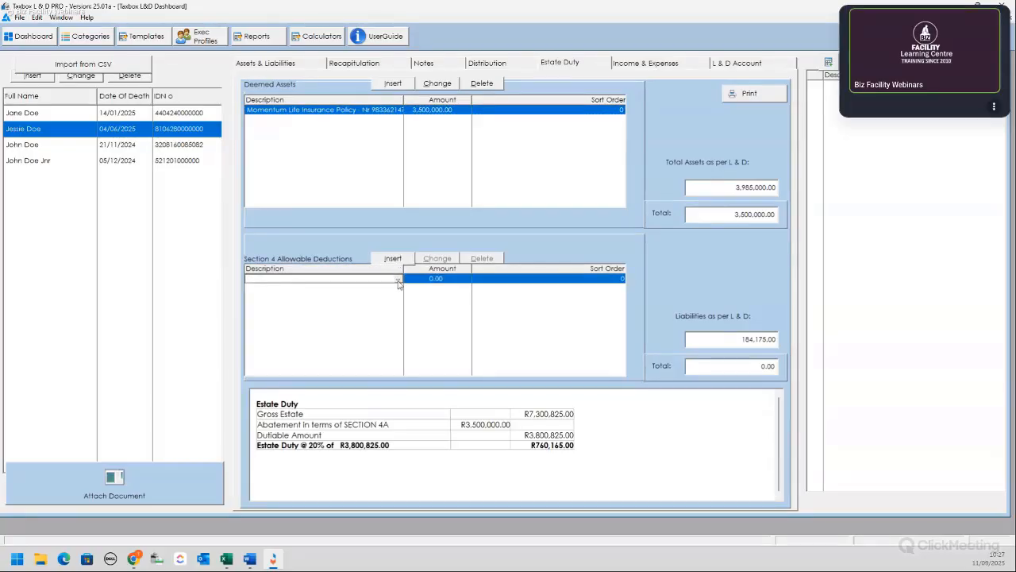
pyautogui.click(399, 281)
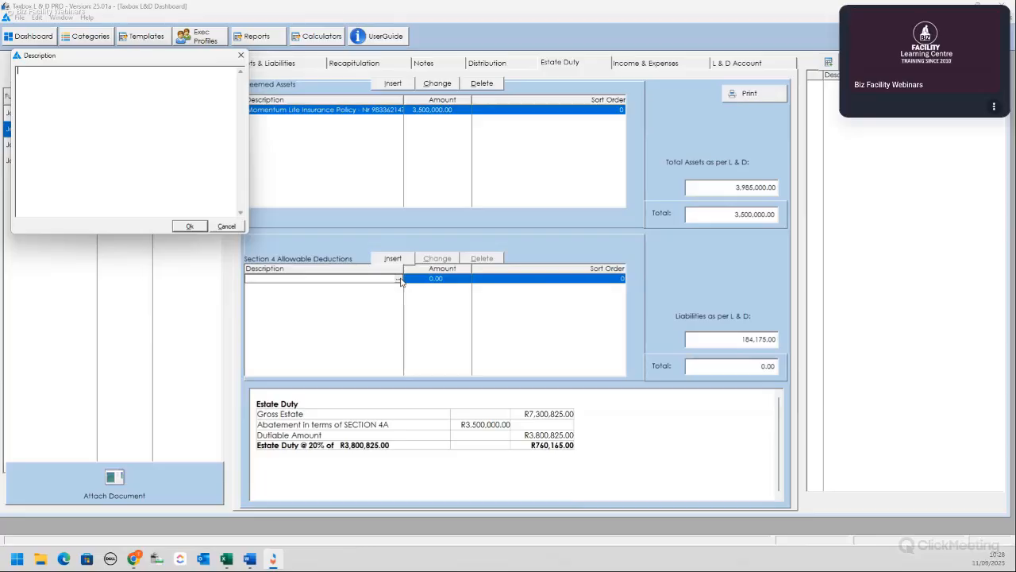
pyautogui.write('a')
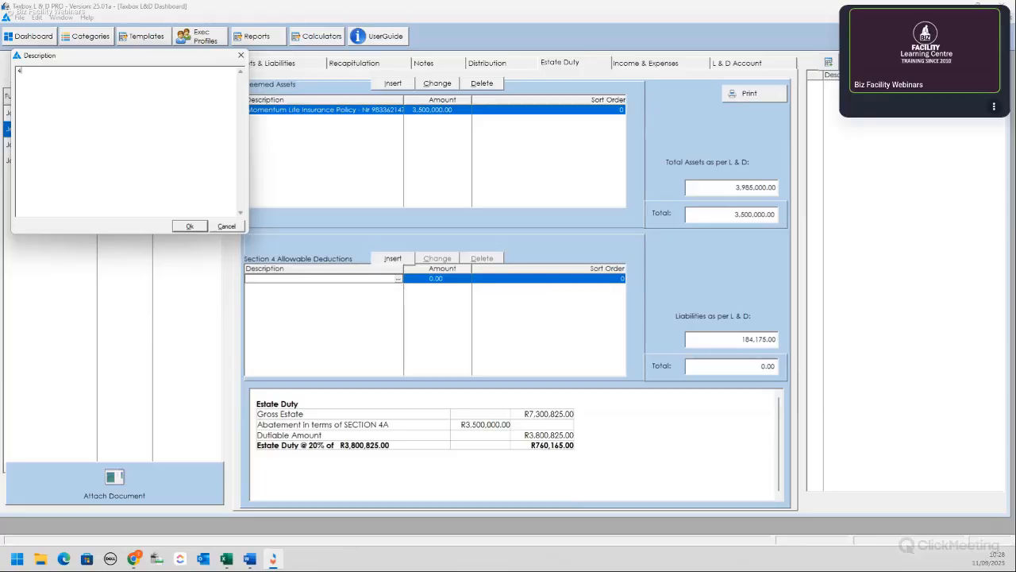
pyautogui.write('g')
pyautogui.press('BackSpace')
pyautogui.press('BackSpace')
pyautogui.write('Section')
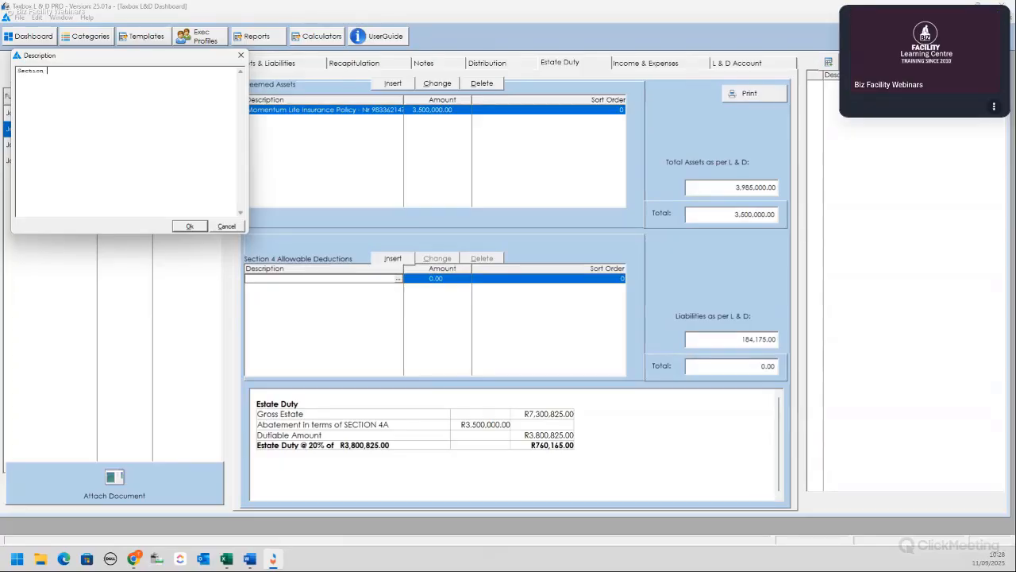
pyautogui.write(' 4q')
pyautogui.click(192, 227)
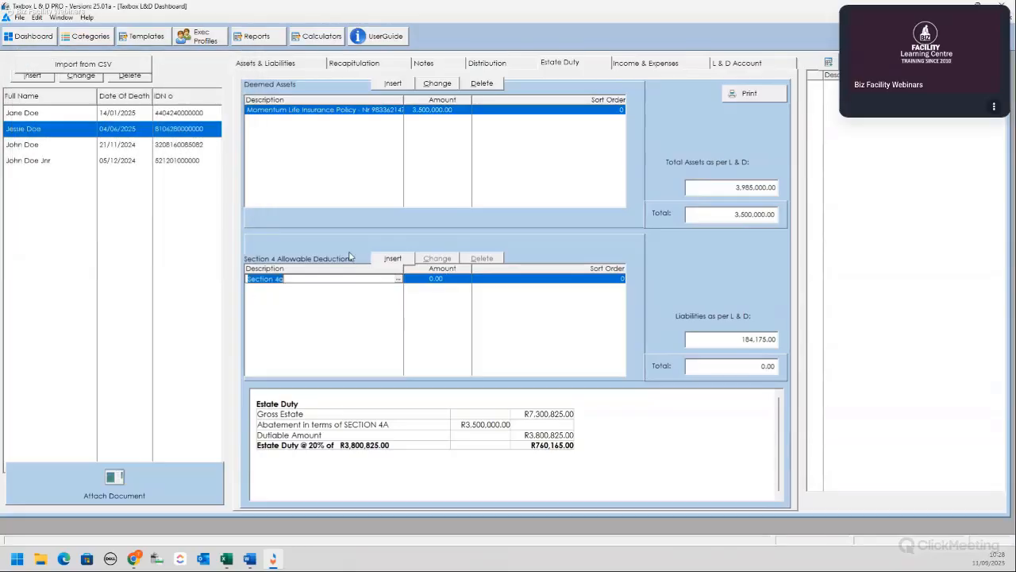
pyautogui.click(446, 279)
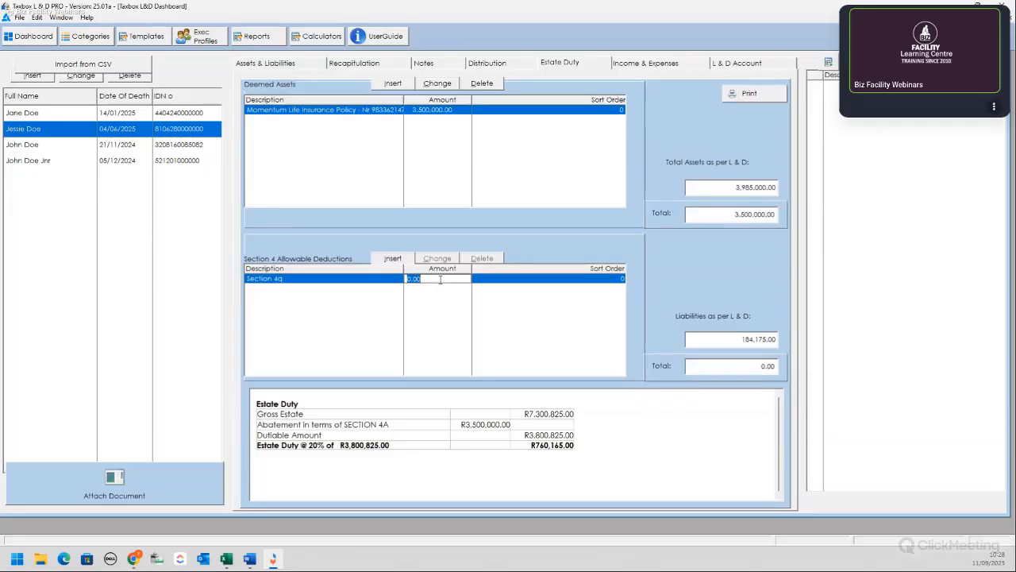
pyautogui.write('3500')
pyautogui.press('Return')
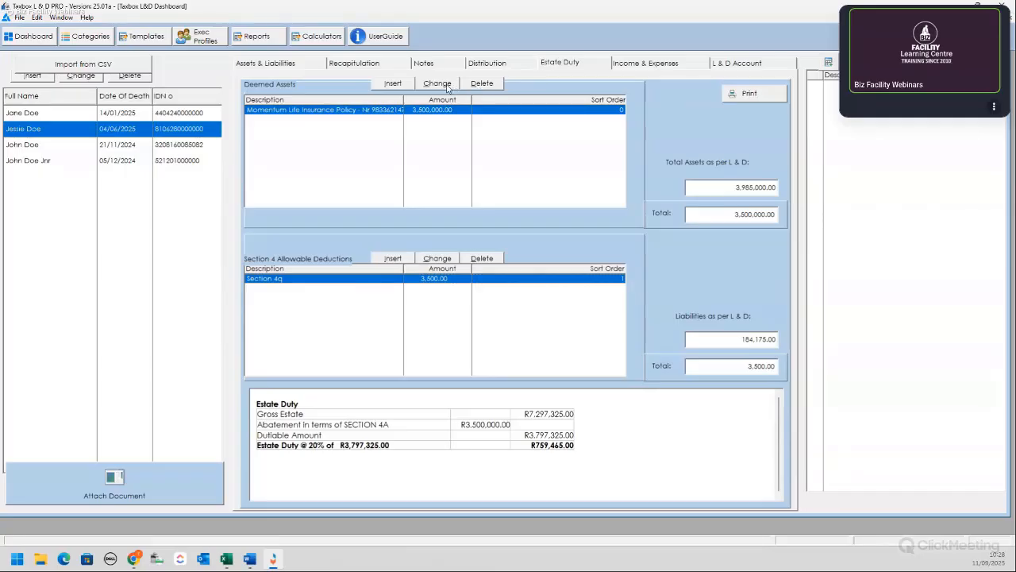
# Step: Give the life insurance policy deemed asset sort order 1
pyautogui.click(439, 110)
pyautogui.click(500, 112)
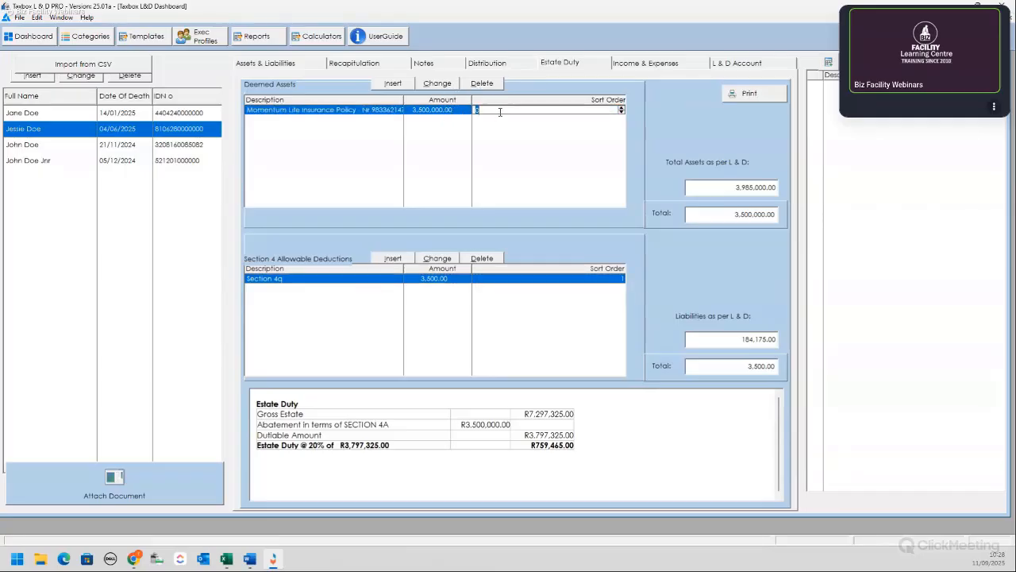
pyautogui.write('1')
pyautogui.press('Return')
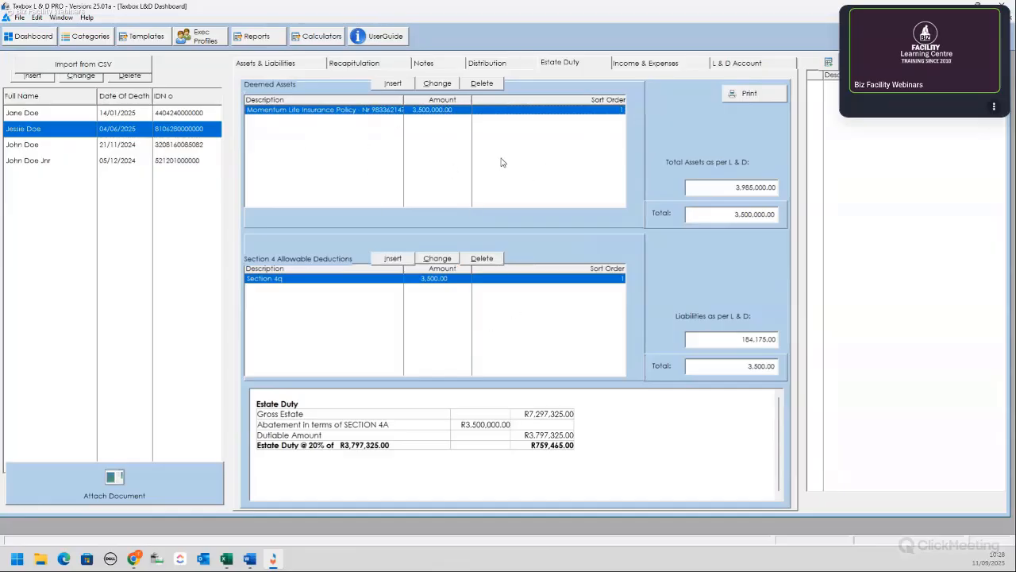
# Step: On Income & Expenses, add an Income-category entry described 'Interest Received'
pyautogui.click(673, 65)
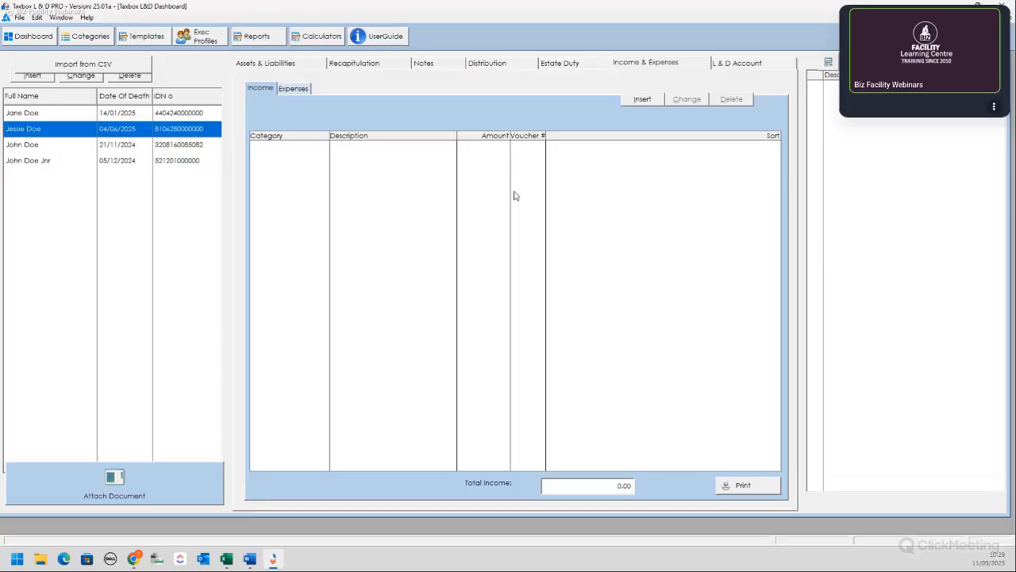
pyautogui.click(642, 99)
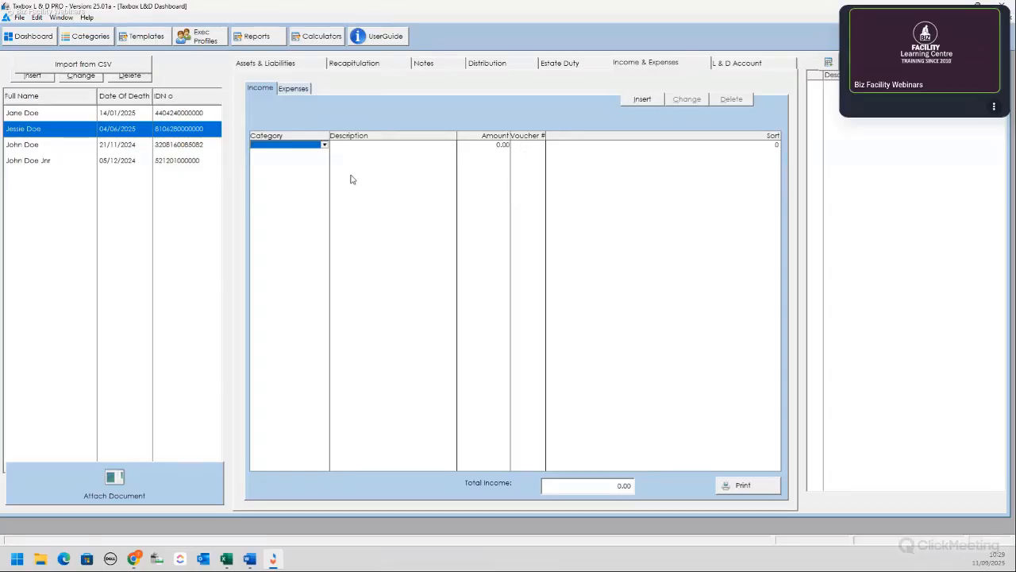
pyautogui.click(324, 145)
pyautogui.click(316, 165)
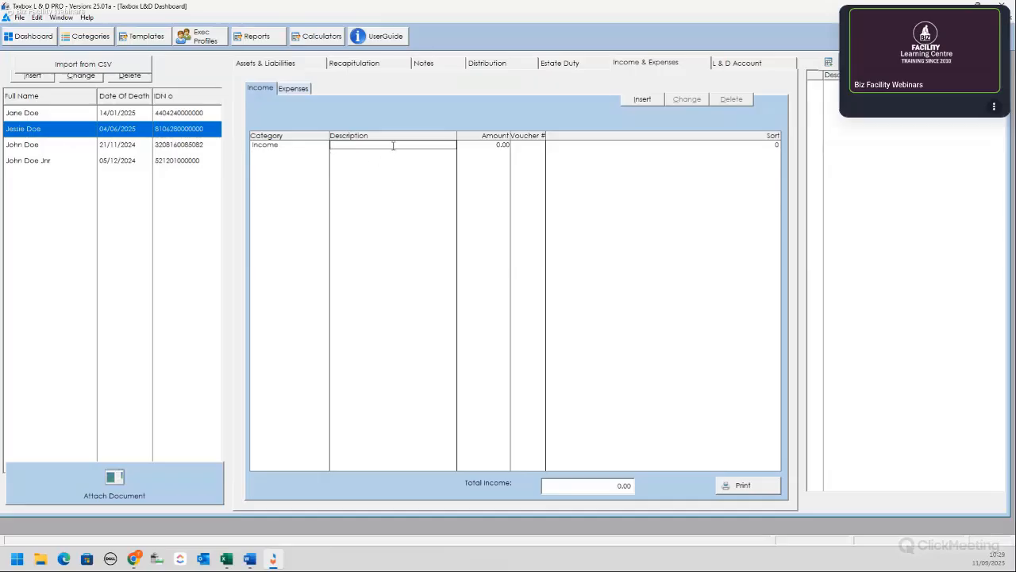
pyautogui.write('Intrest R')
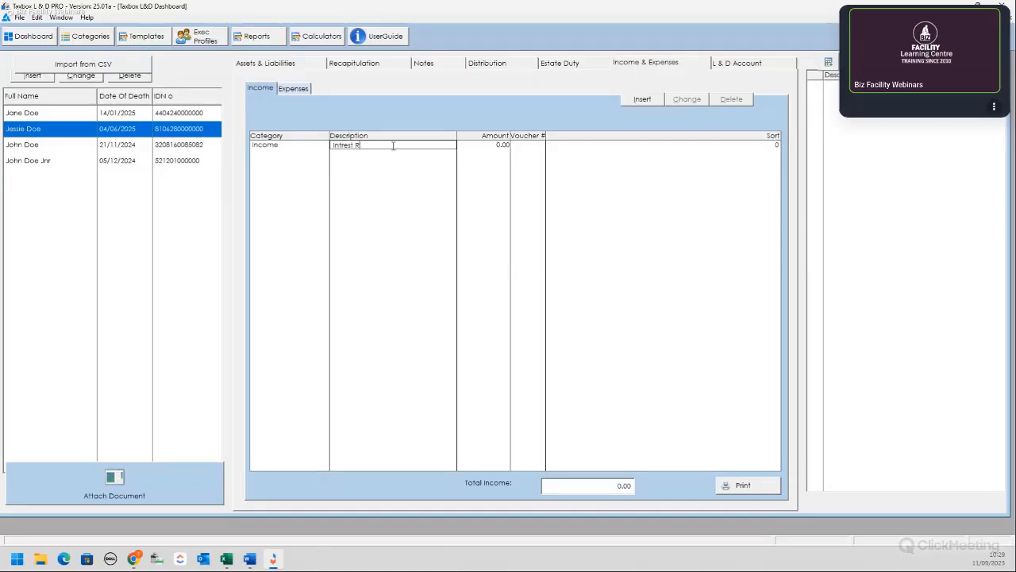
pyautogui.press('BackSpace')
pyautogui.press('BackSpace')
pyautogui.press('BackSpace')
pyautogui.press('BackSpace')
pyautogui.press('BackSpace')
pyautogui.press('BackSpace')
pyautogui.press('BackSpace')
pyautogui.write('terest Received')
# Step: Give the Interest Received entry amount 15,654.00, voucher 001 and sort 1
pyautogui.press('Tab')
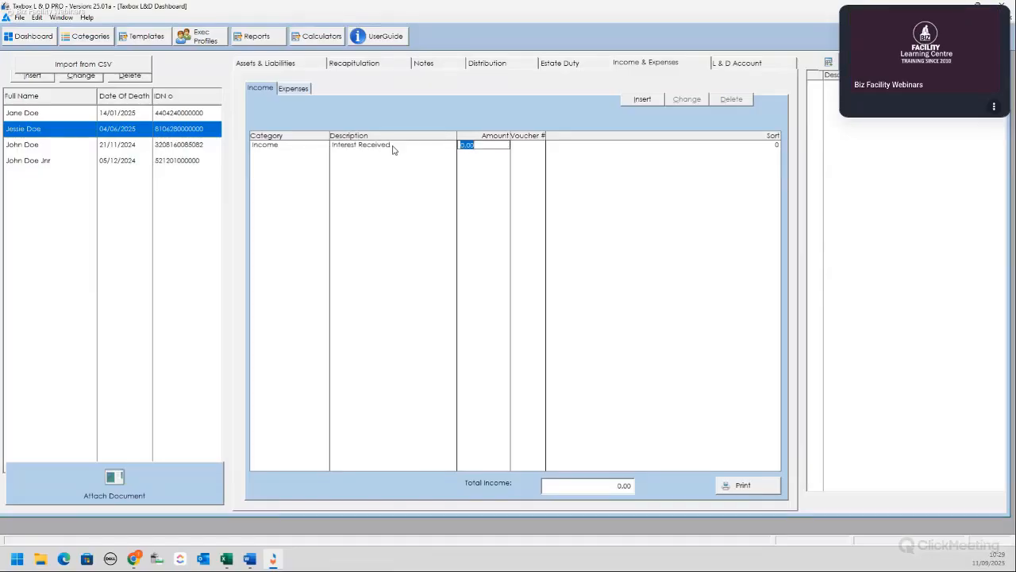
pyautogui.write('15654')
pyautogui.press('Tab')
pyautogui.write('0')
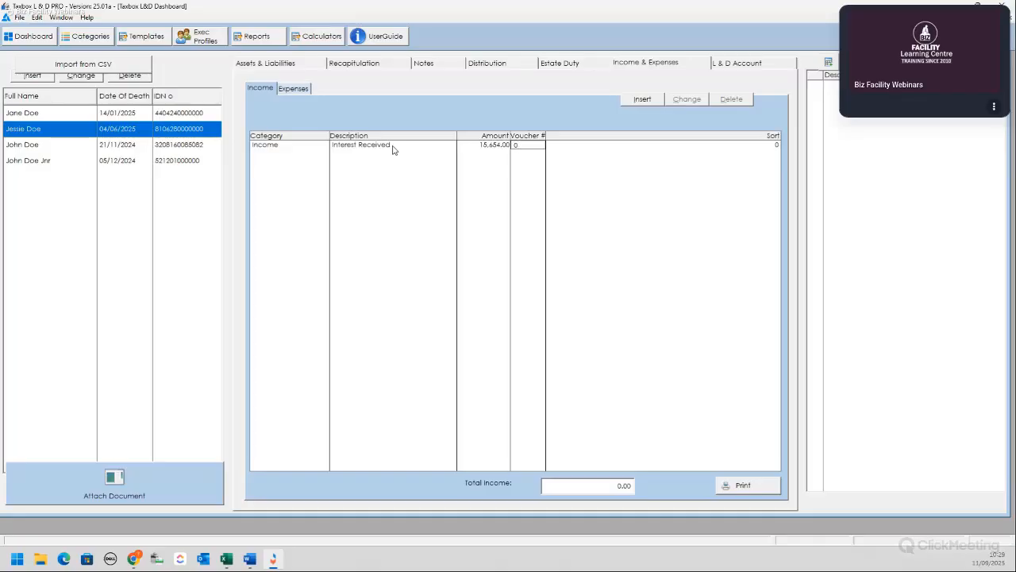
pyautogui.write('01')
pyautogui.press('Tab')
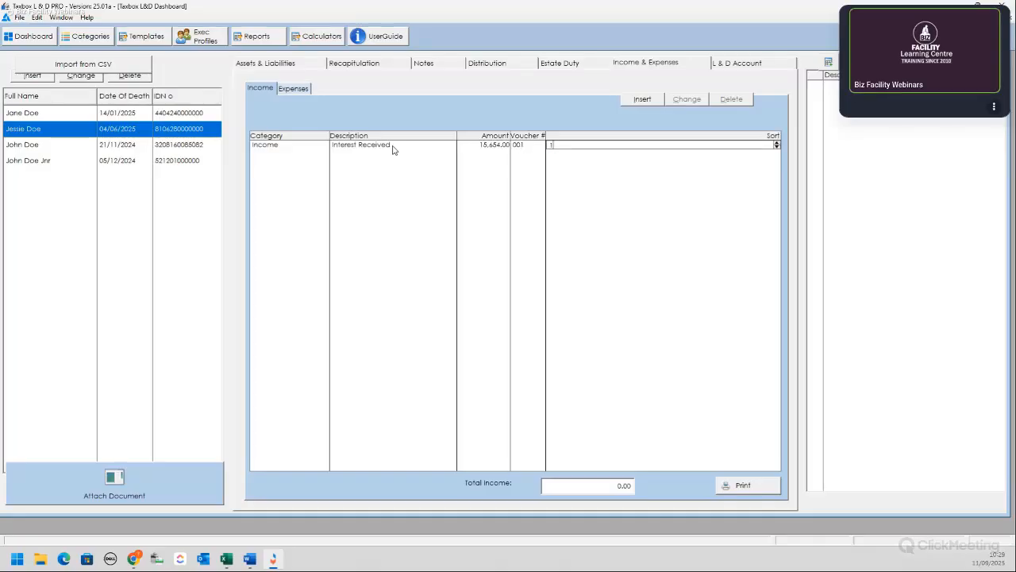
pyautogui.press('Return')
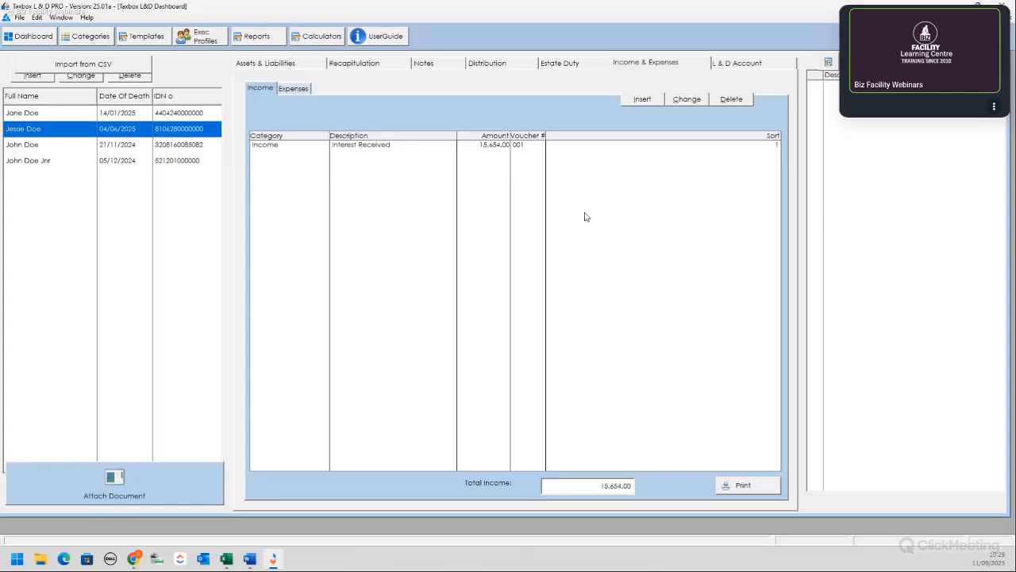
# Step: Add an Expense-category entry 'Accounting Fees' of 3,500.00 with voucher 001
pyautogui.click(301, 92)
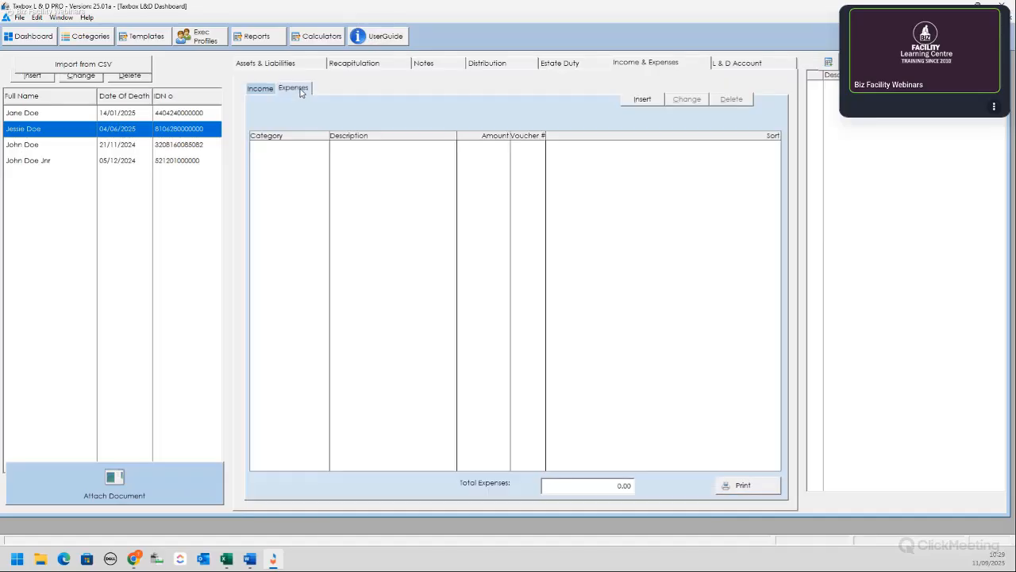
pyautogui.click(643, 98)
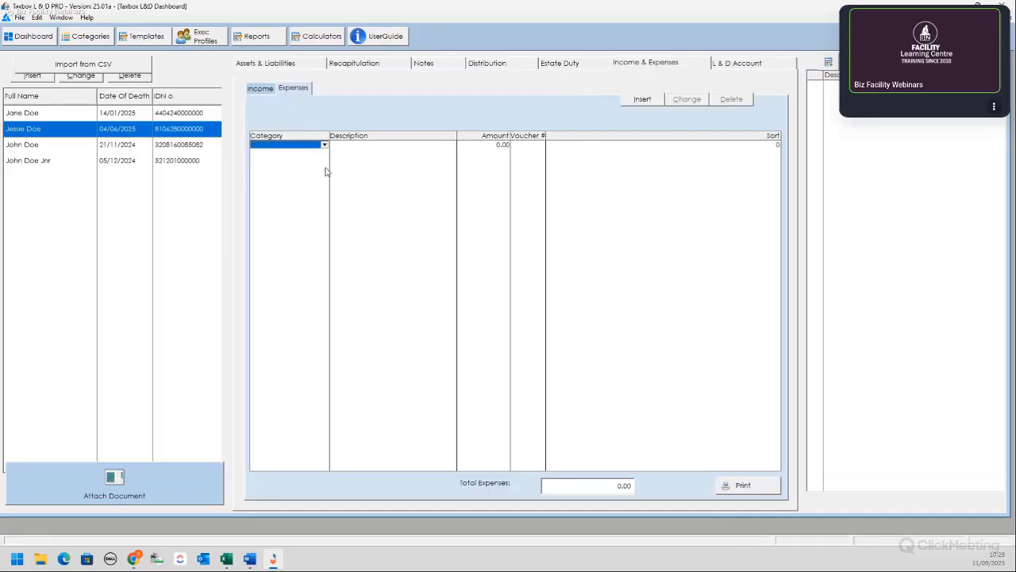
pyautogui.click(325, 146)
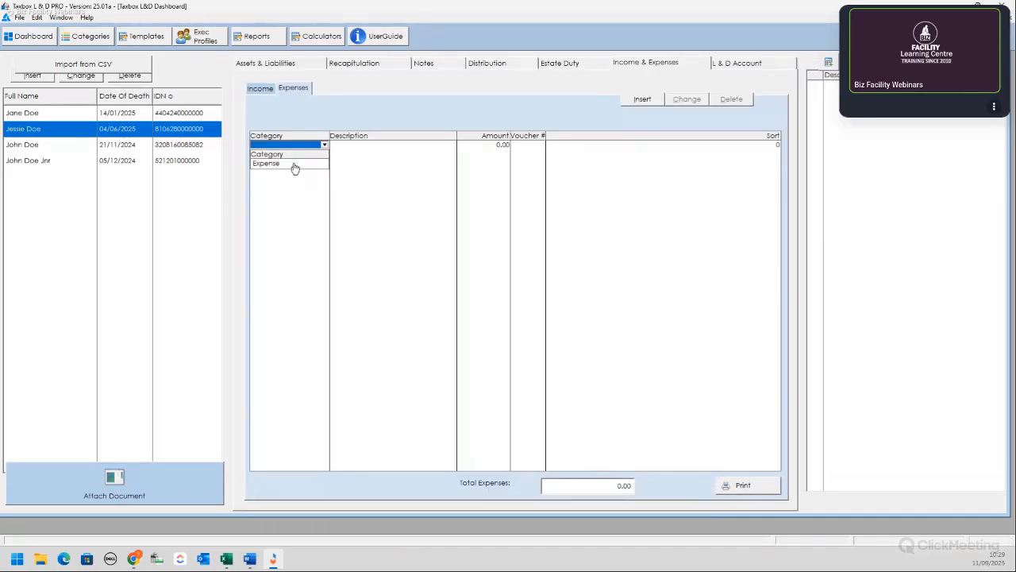
pyautogui.click(295, 164)
pyautogui.write('Acco')
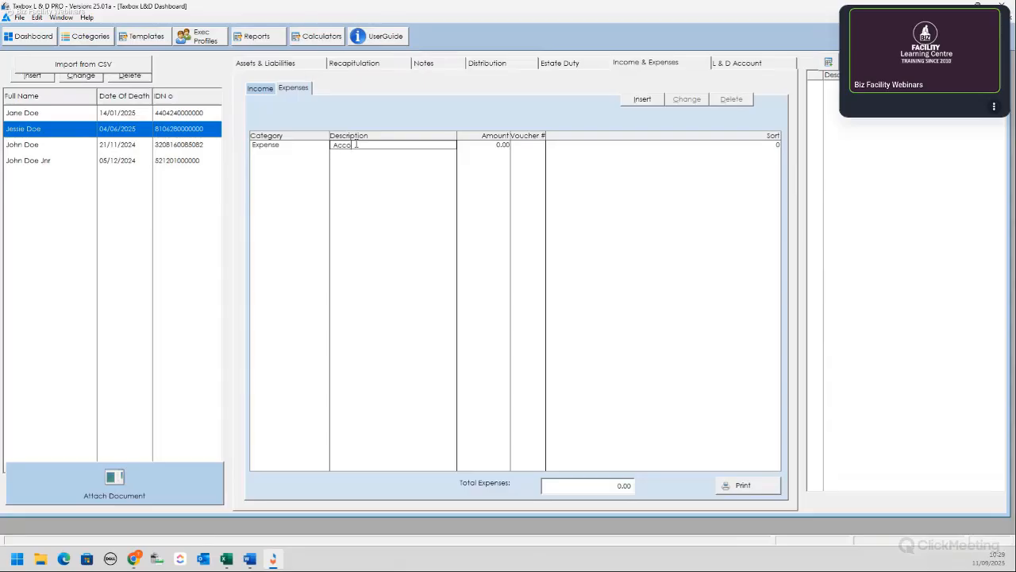
pyautogui.write('unting Fees')
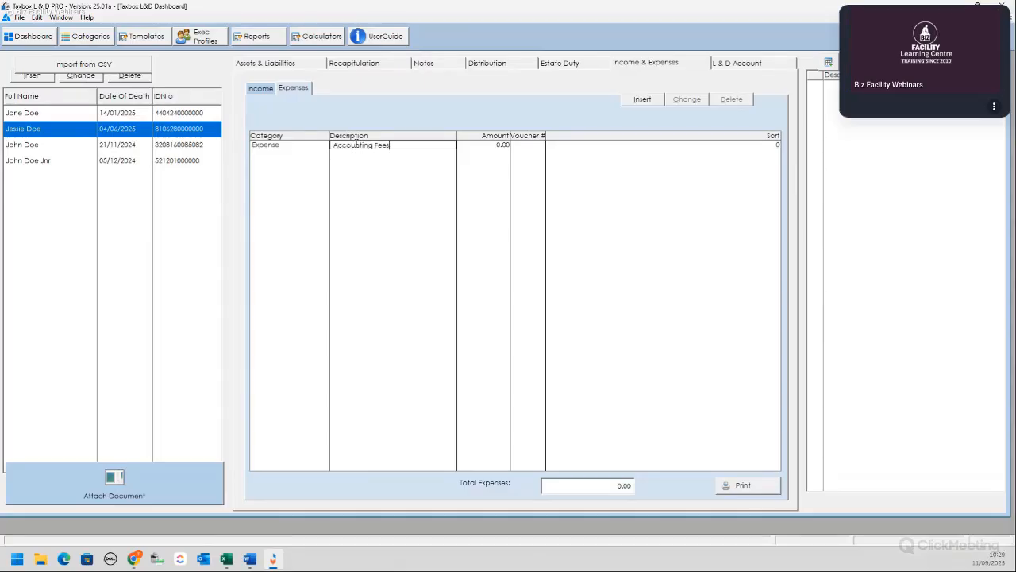
pyautogui.press('Tab')
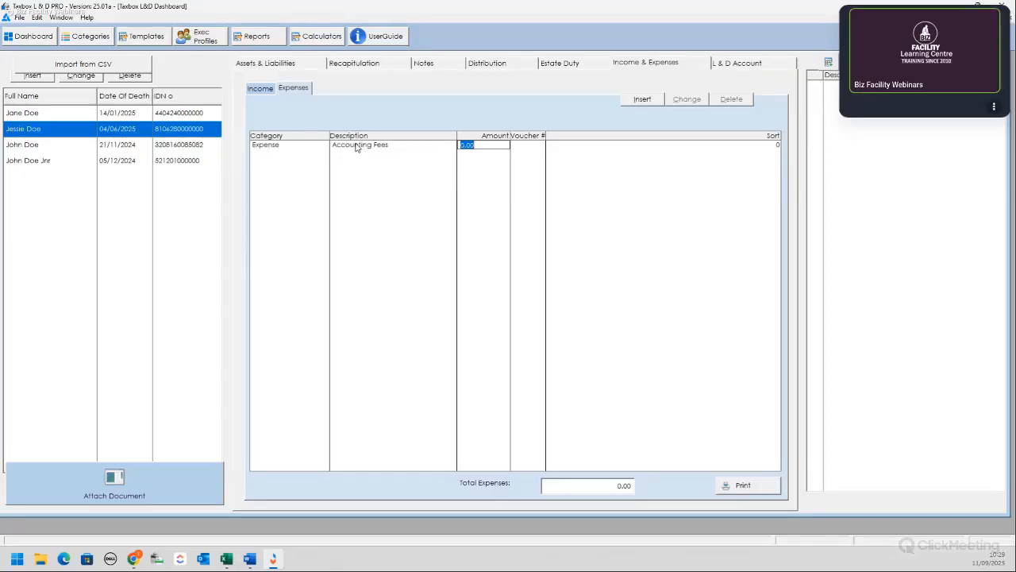
pyautogui.write('3500')
pyautogui.press('Tab')
pyautogui.write('001')
pyautogui.press('Tab')
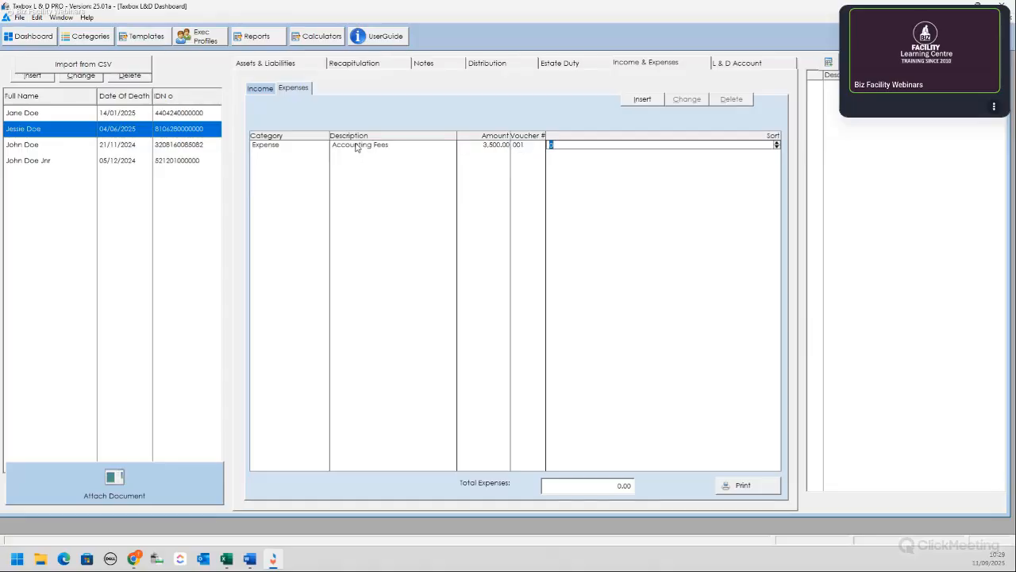
pyautogui.press('Return')
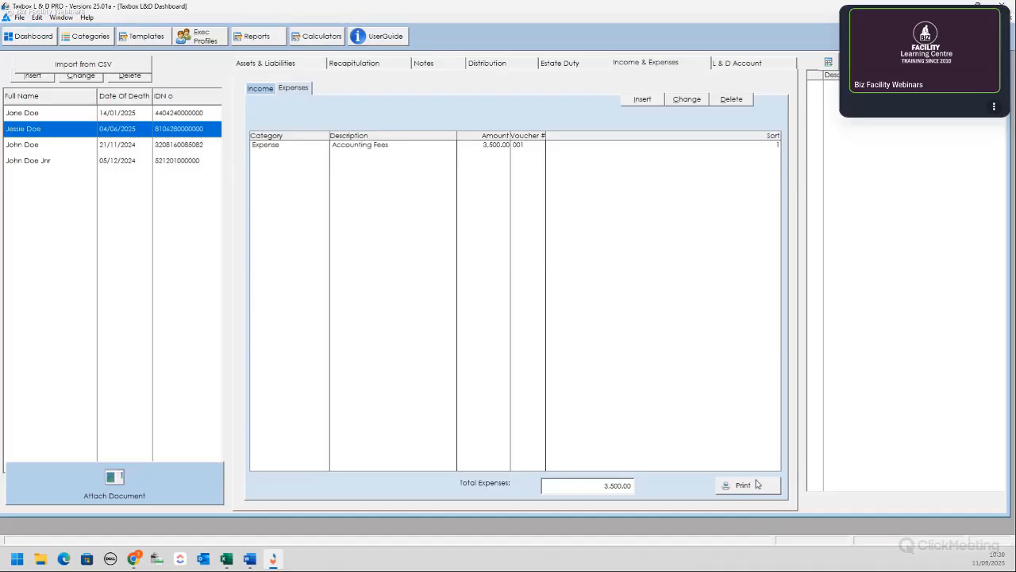
# Step: Review the income and expense lists, then open the L&D Account
pyautogui.click(255, 89)
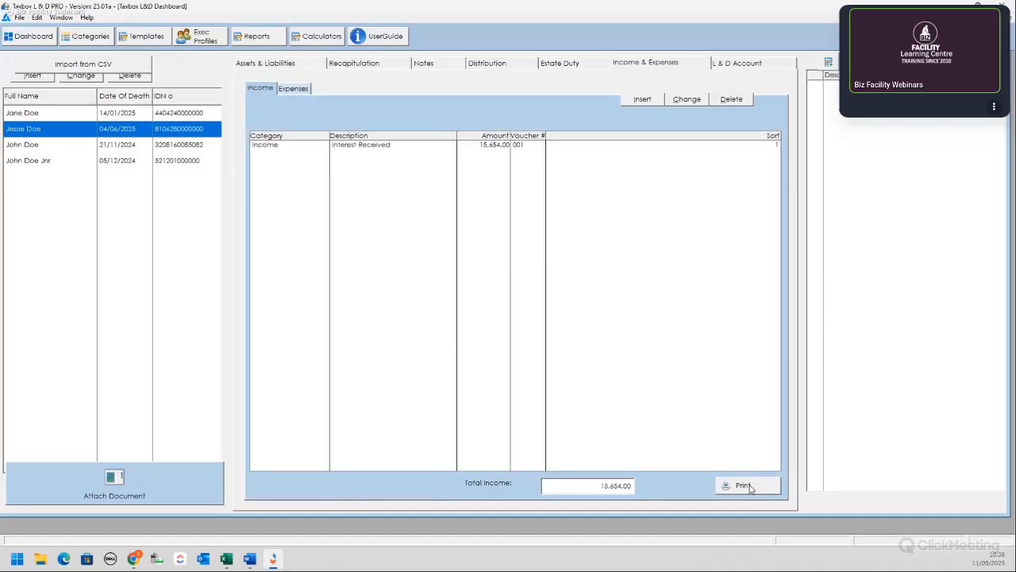
pyautogui.click(308, 89)
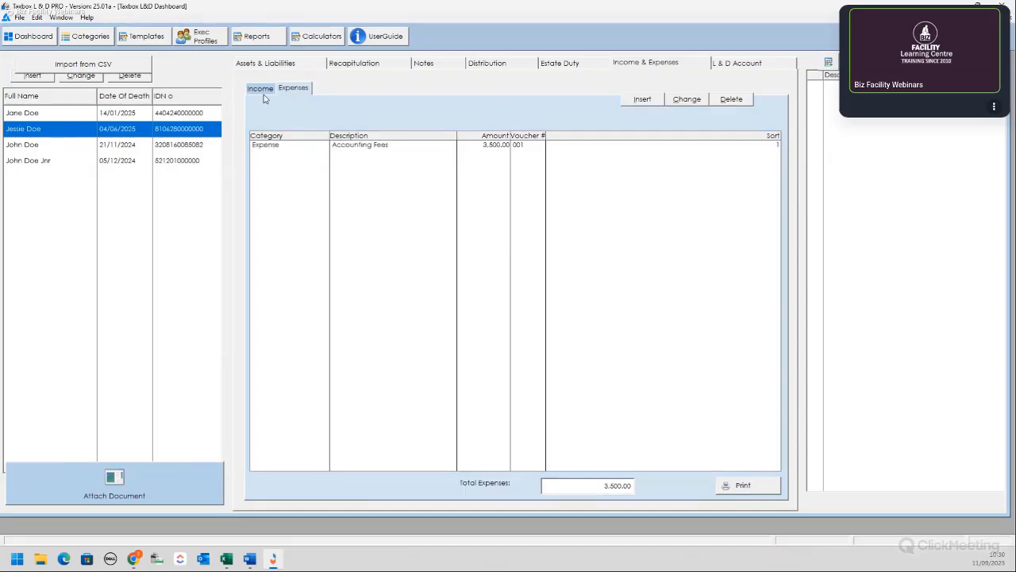
pyautogui.click(263, 90)
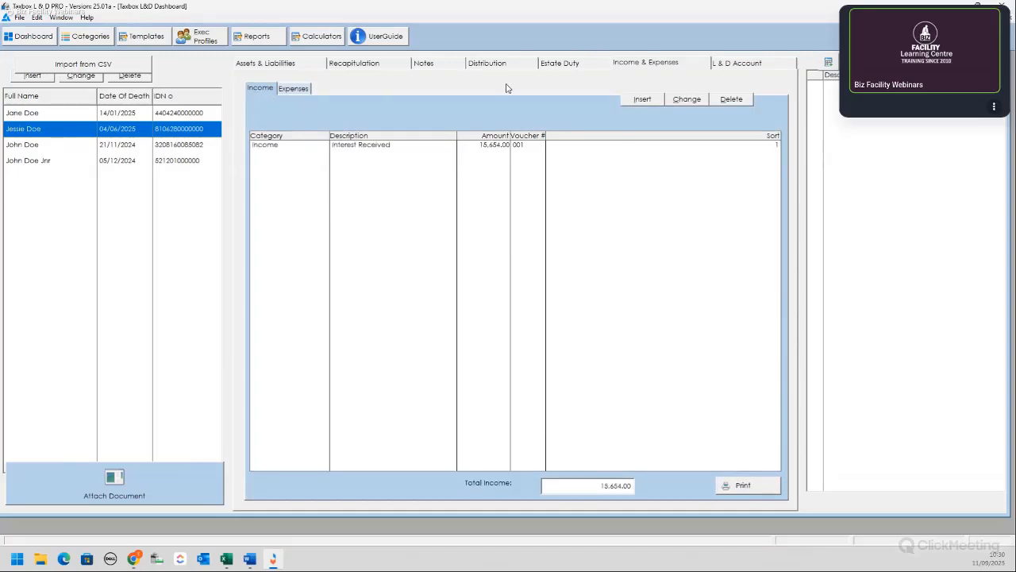
pyautogui.click(760, 67)
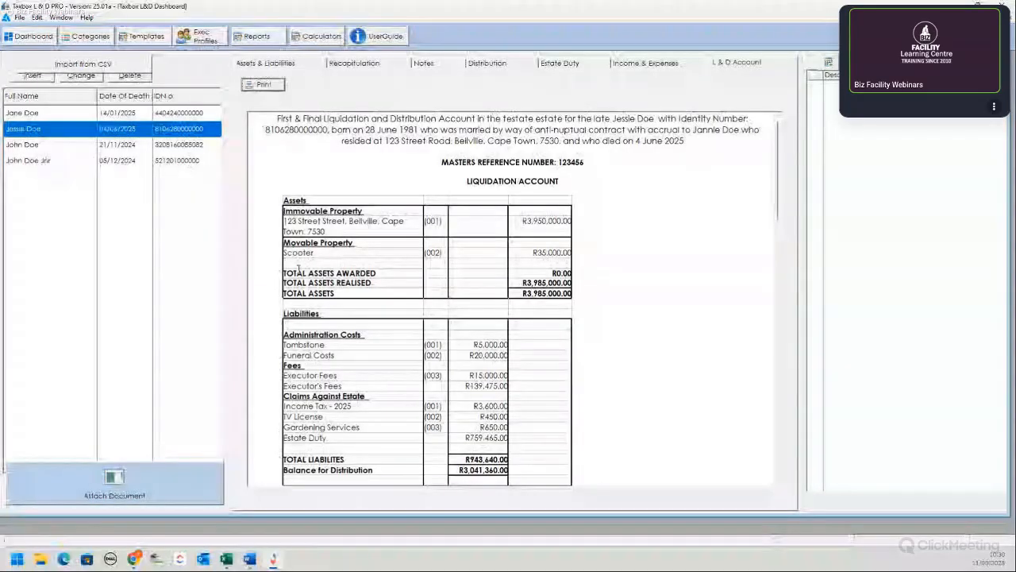
# Step: Scroll down to the Recapitulation Statement showing the R3,041,360.00 cash balance
pyautogui.scroll(-4, 548, 275)
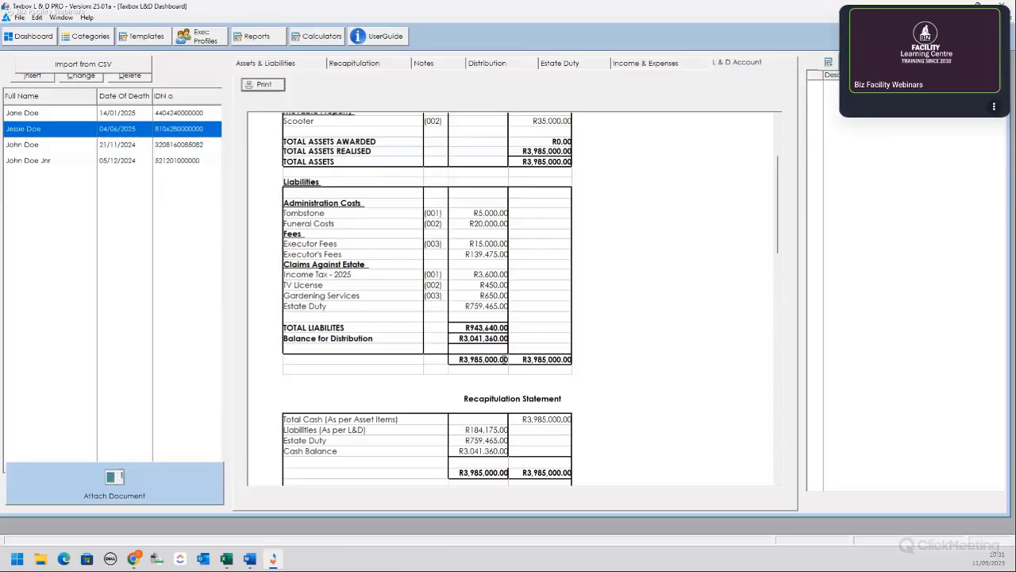
pyautogui.scroll(-1, 518, 313)
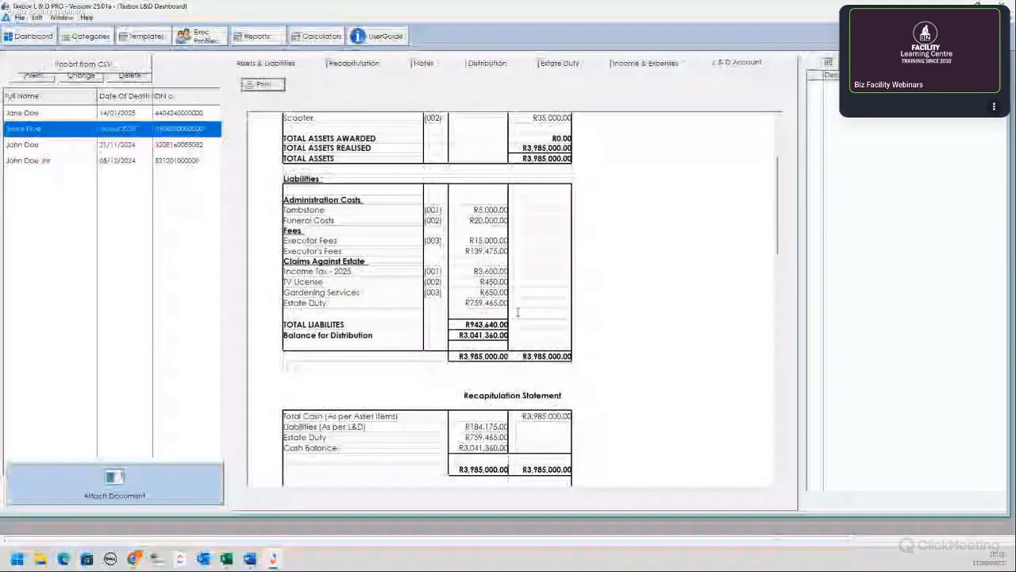
pyautogui.scroll(-3, 518, 312)
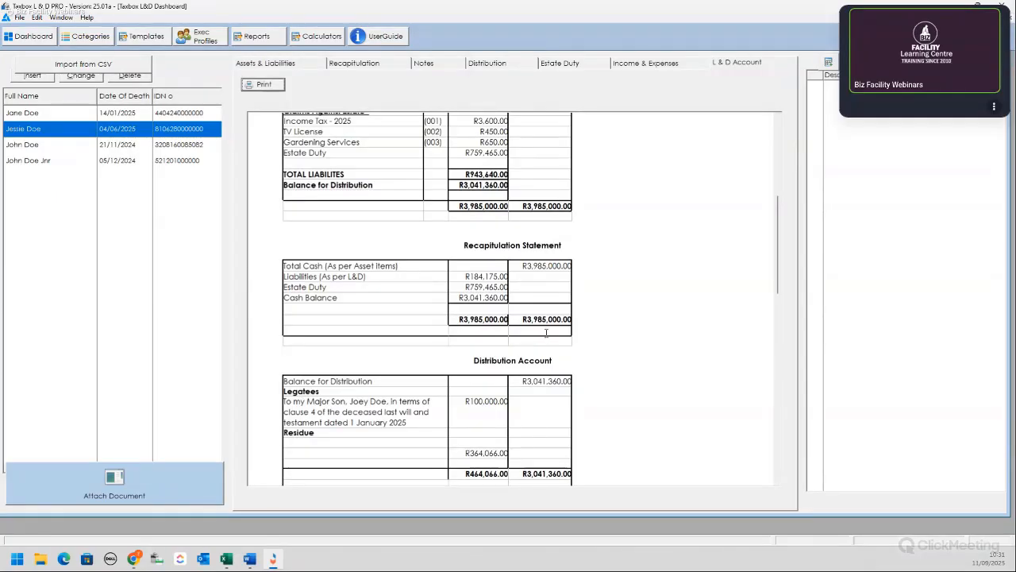
pyautogui.scroll(-2, 547, 334)
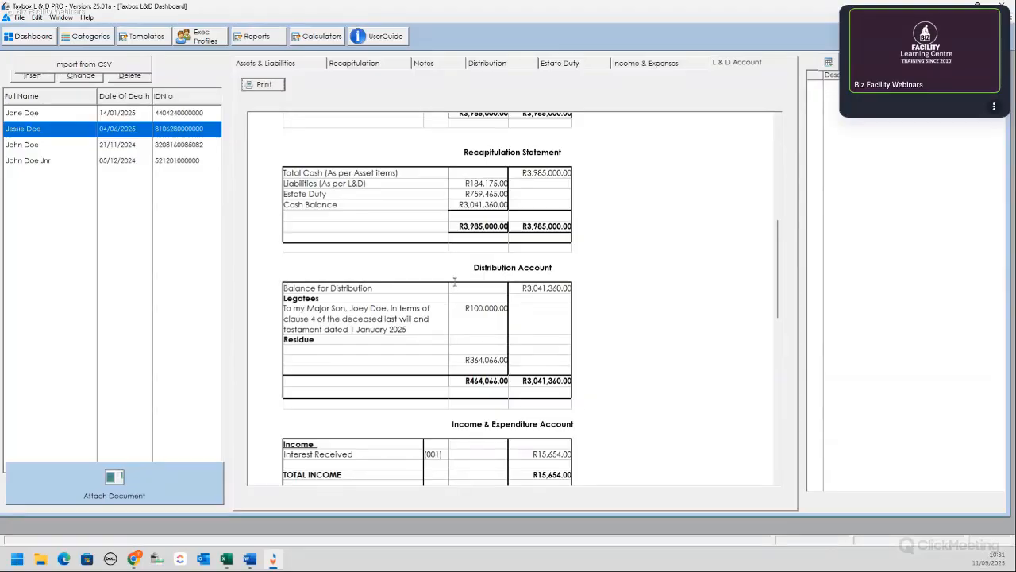
pyautogui.scroll(-2, 605, 290)
pyautogui.scroll(-3, 605, 290)
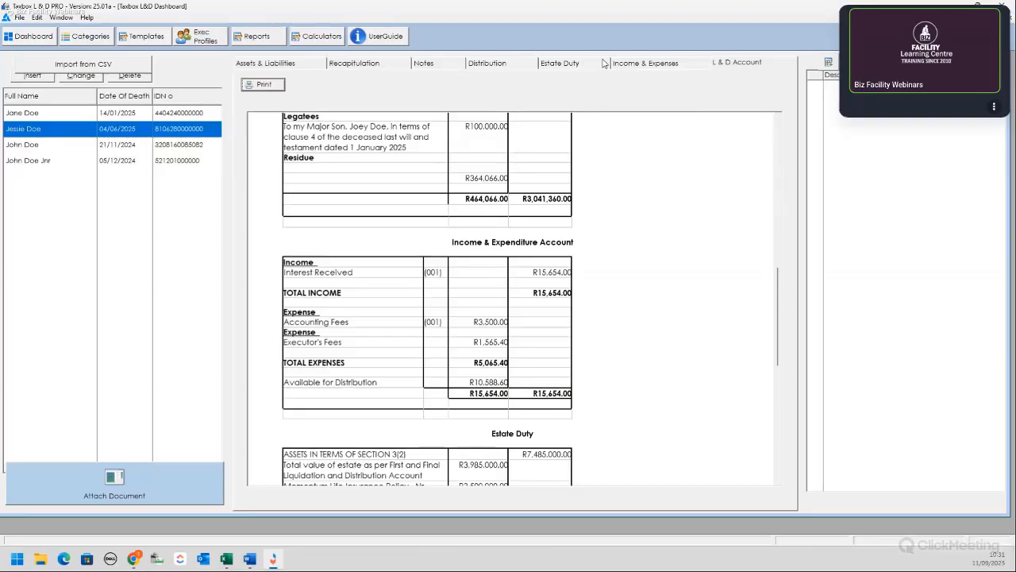
pyautogui.scroll(-6, 538, 315)
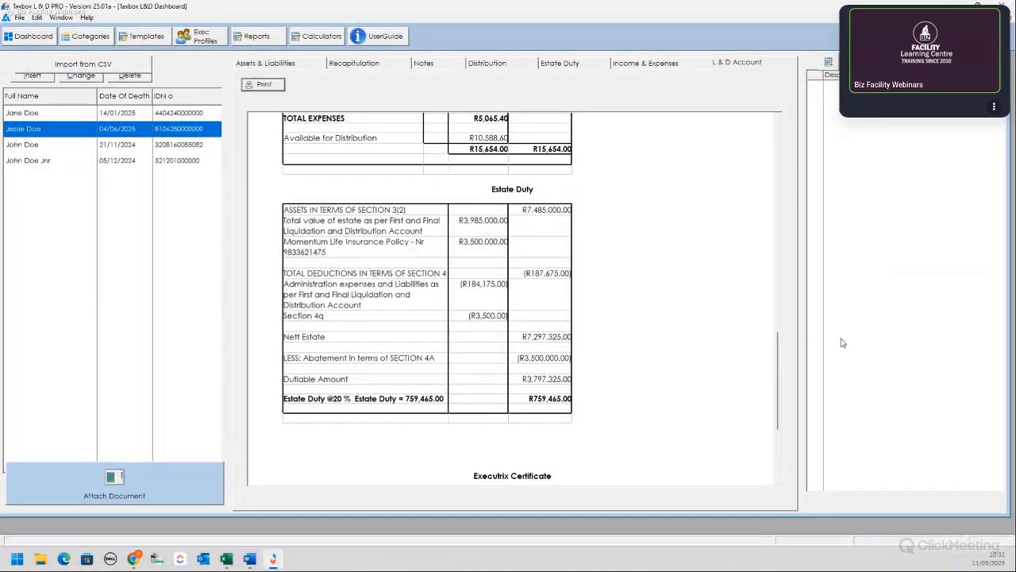
pyautogui.scroll(-3, 550, 328)
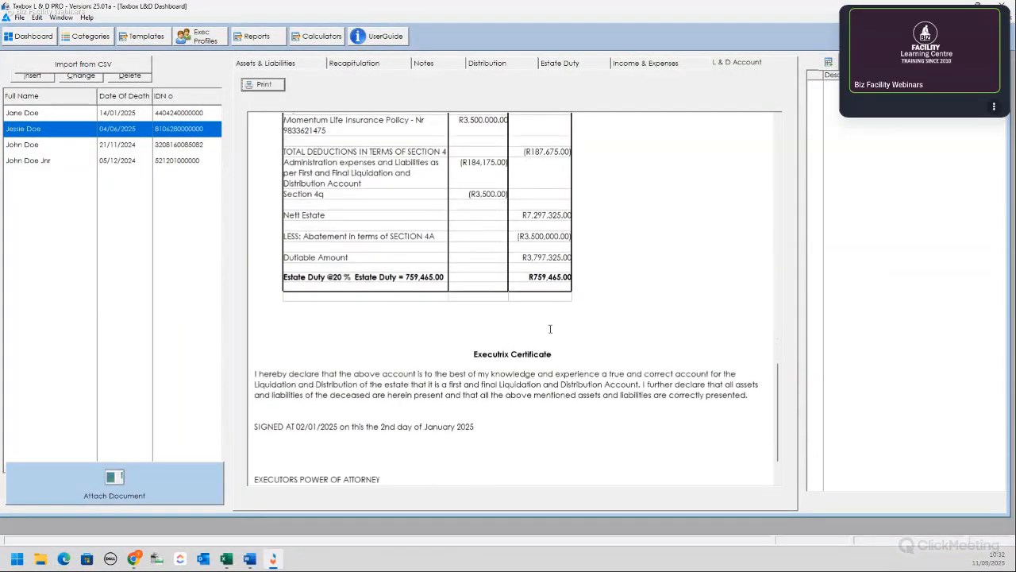
pyautogui.scroll(-2, 549, 329)
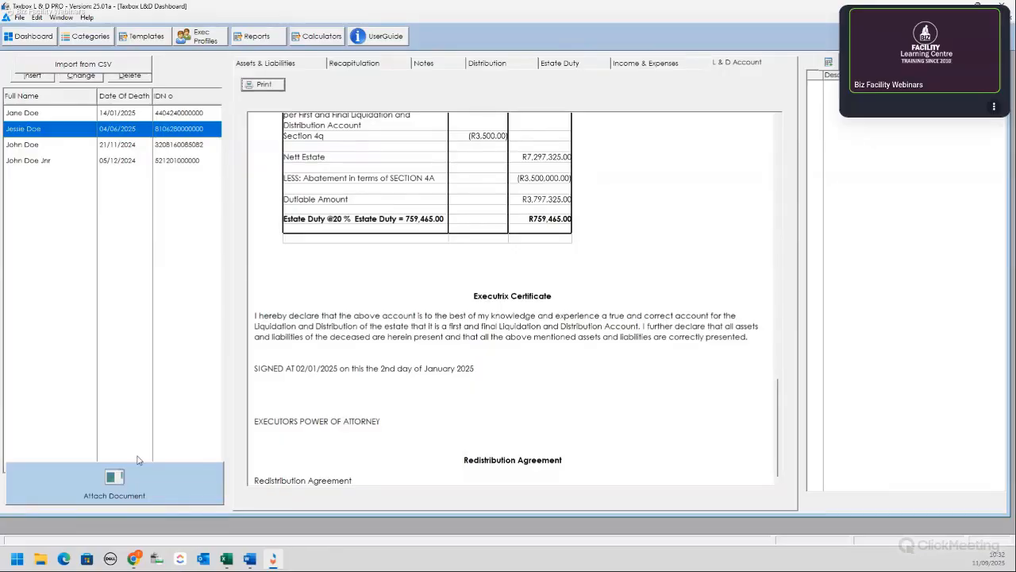
pyautogui.scroll(5, 555, 284)
pyautogui.scroll(15, 603, 284)
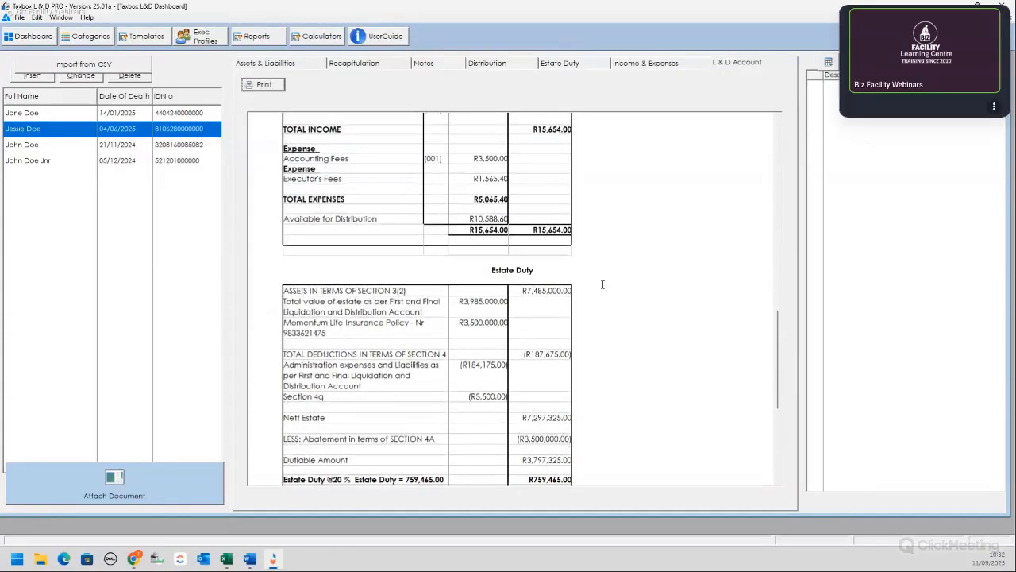
pyautogui.scroll(10, 606, 285)
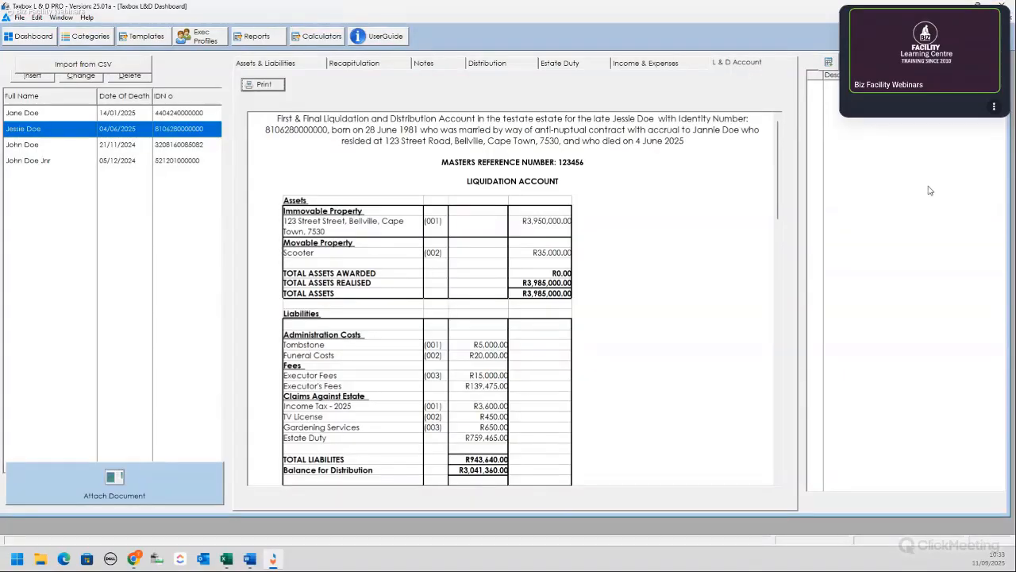
# Step: From Templates, attach Checklist 1 to the estate after glancing at Checklist 2
pyautogui.click(828, 64)
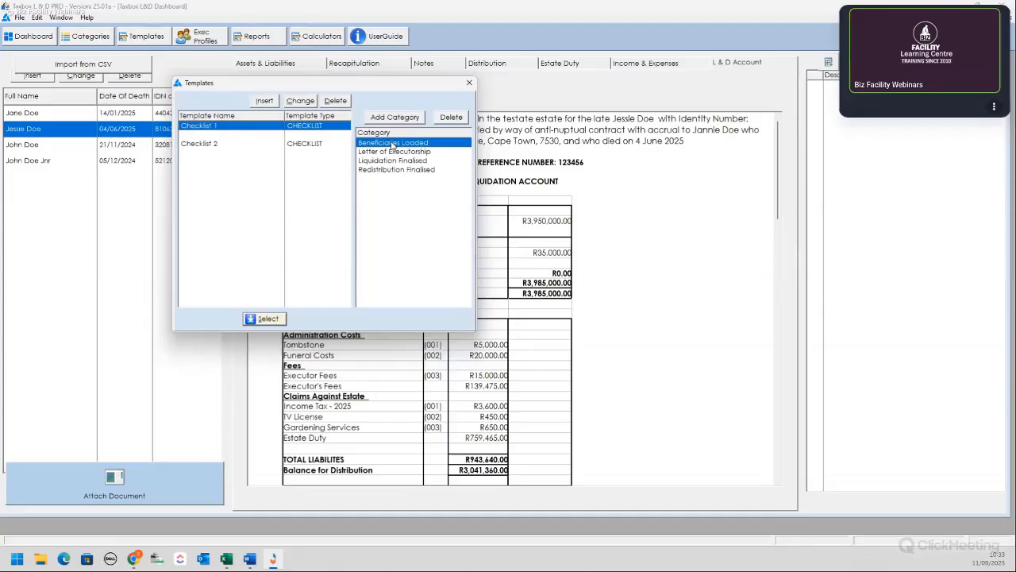
pyautogui.click(203, 145)
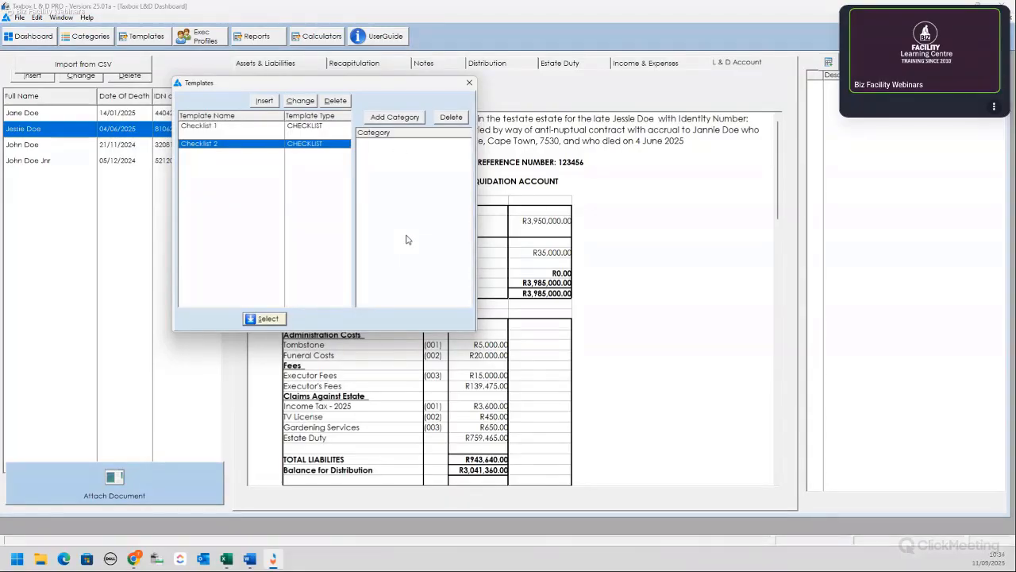
pyautogui.click(265, 101)
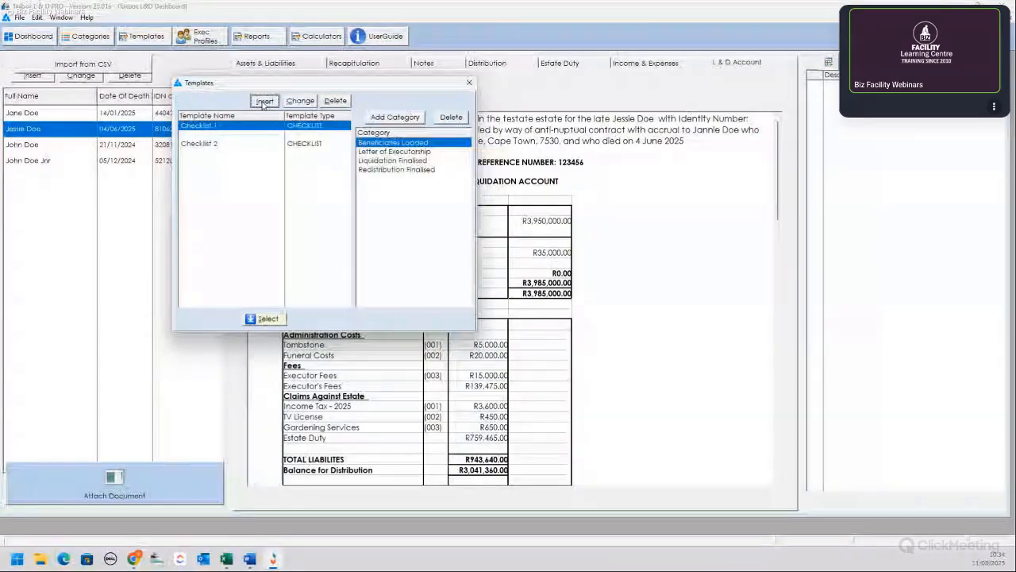
pyautogui.click(250, 126)
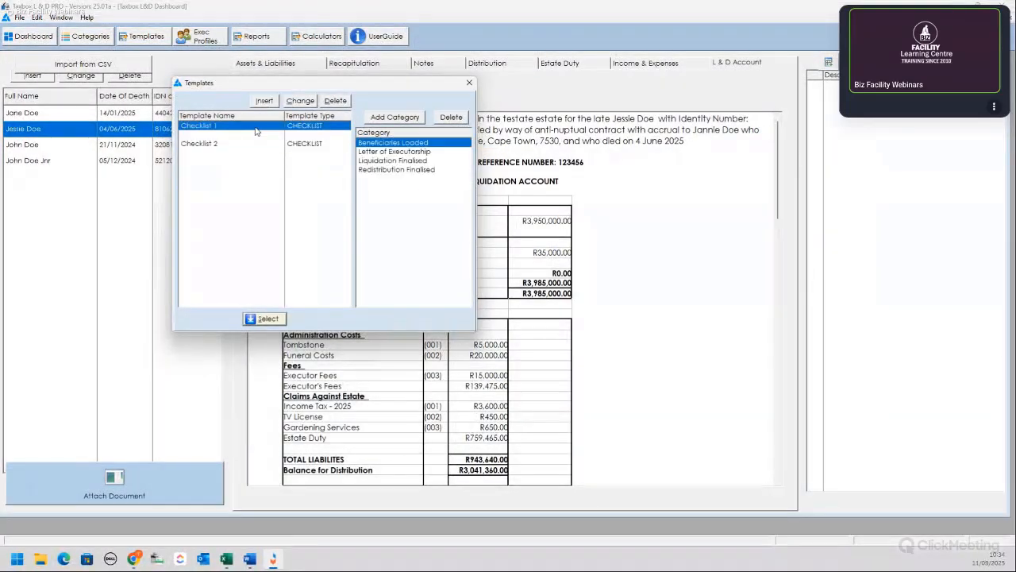
pyautogui.click(267, 320)
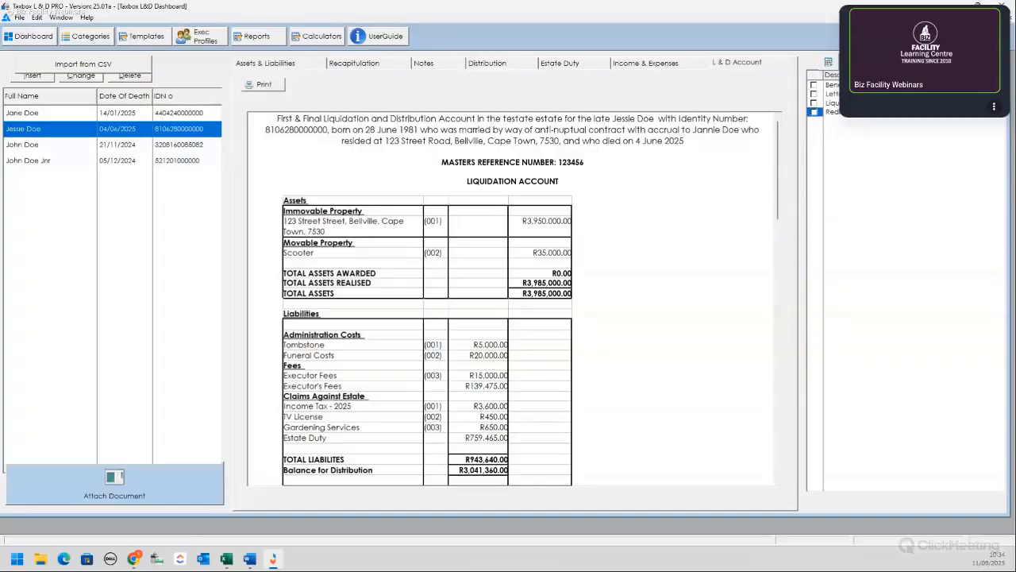
# Step: Open the last estate in the list and tick its Beneficiaries Loaded checklist item
pyautogui.click(32, 162)
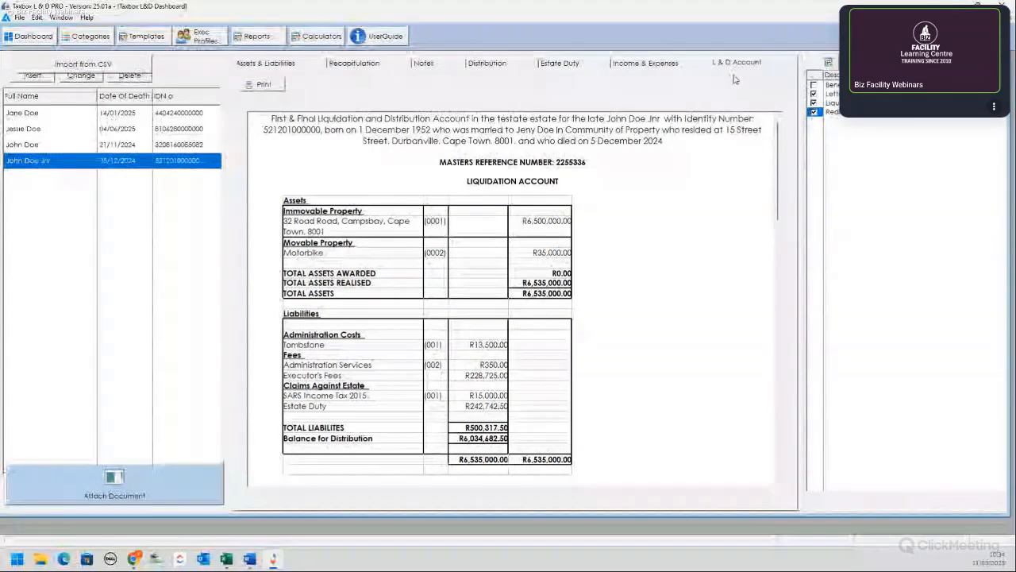
pyautogui.click(813, 85)
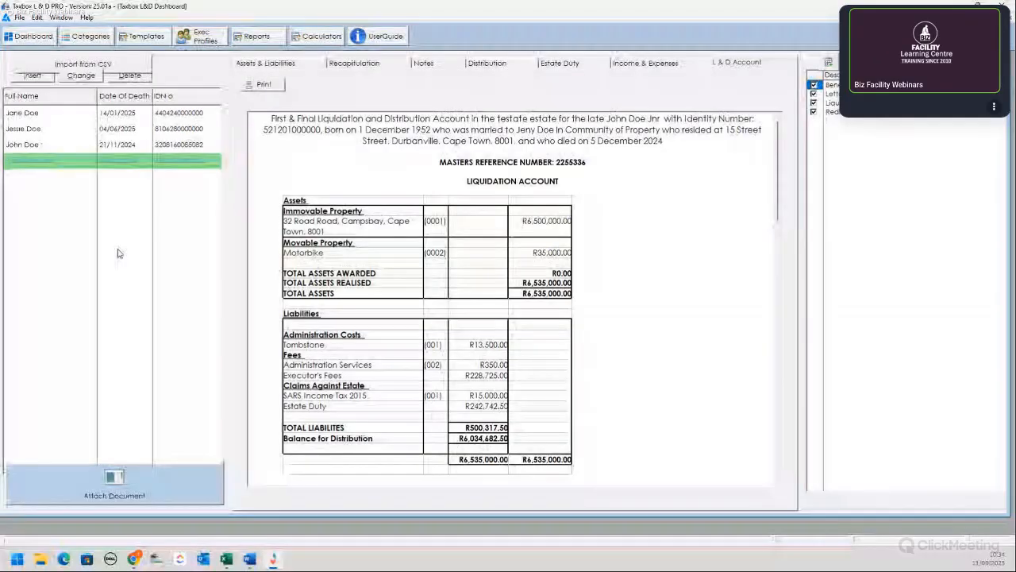
# Step: Create a new checklist-type template named 'Checklist 3'
pyautogui.click(141, 38)
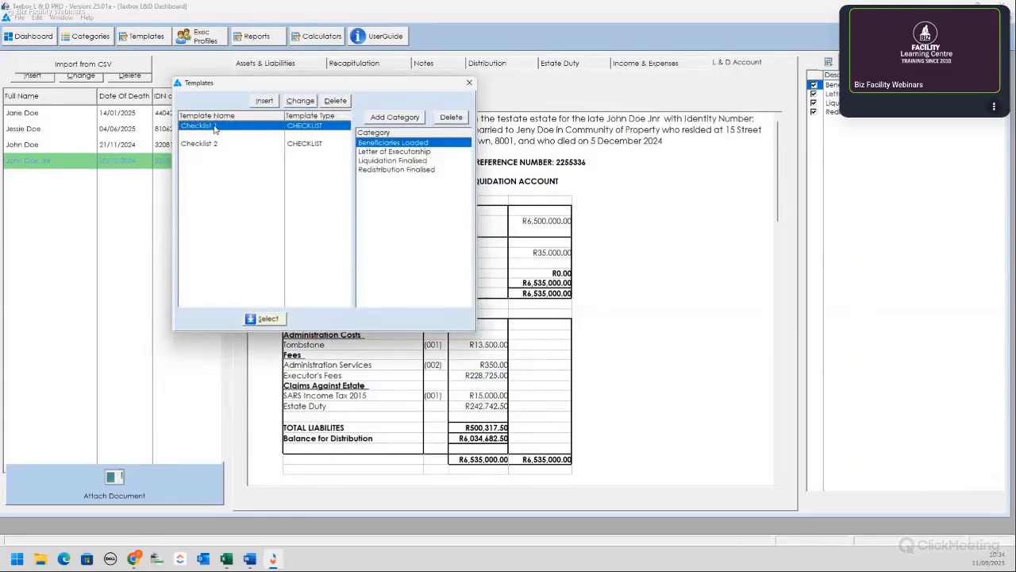
pyautogui.click(264, 101)
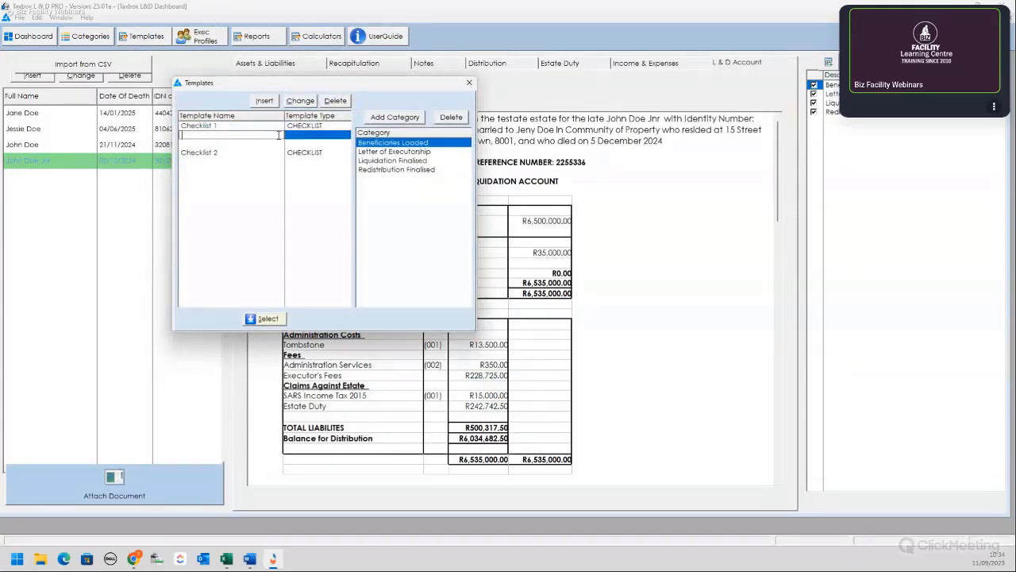
pyautogui.write('Checklist 3')
pyautogui.click(290, 135)
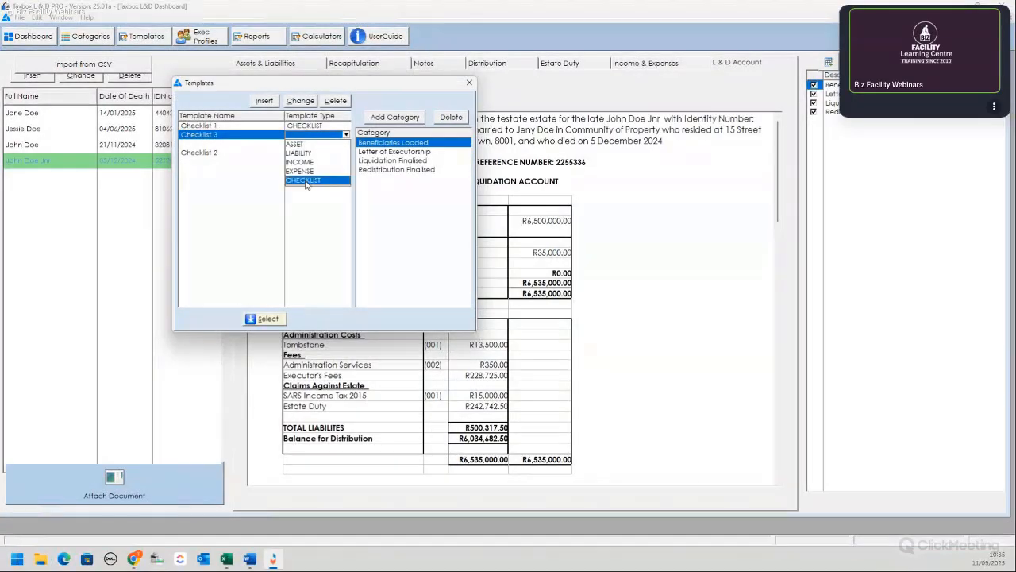
pyautogui.click(310, 181)
# Step: Add Redistribution Finalised, Estate Duty Finalised and Liquidation Finalised categories to Checklist 3, then close Templates
pyautogui.click(403, 118)
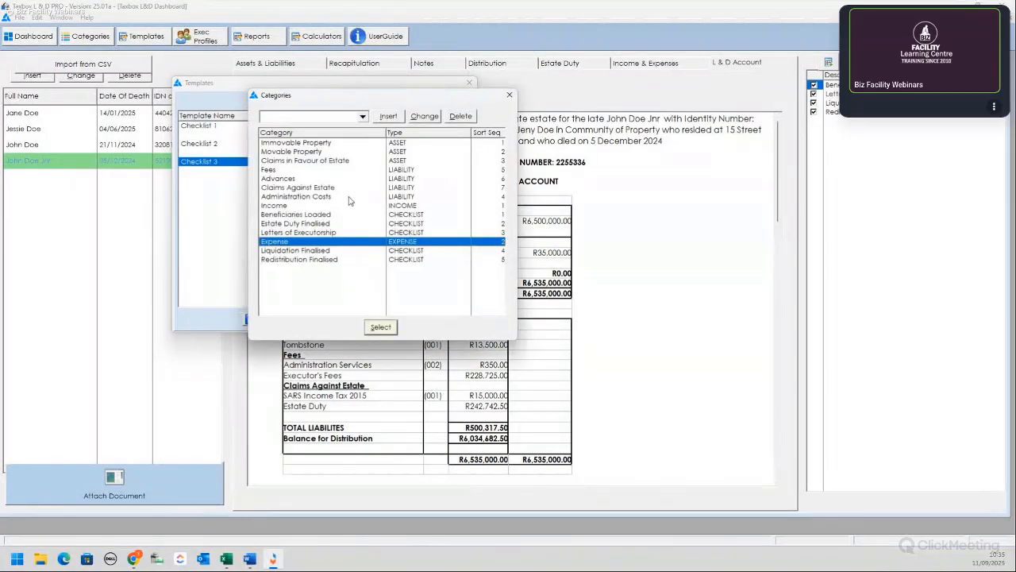
pyautogui.click(310, 261)
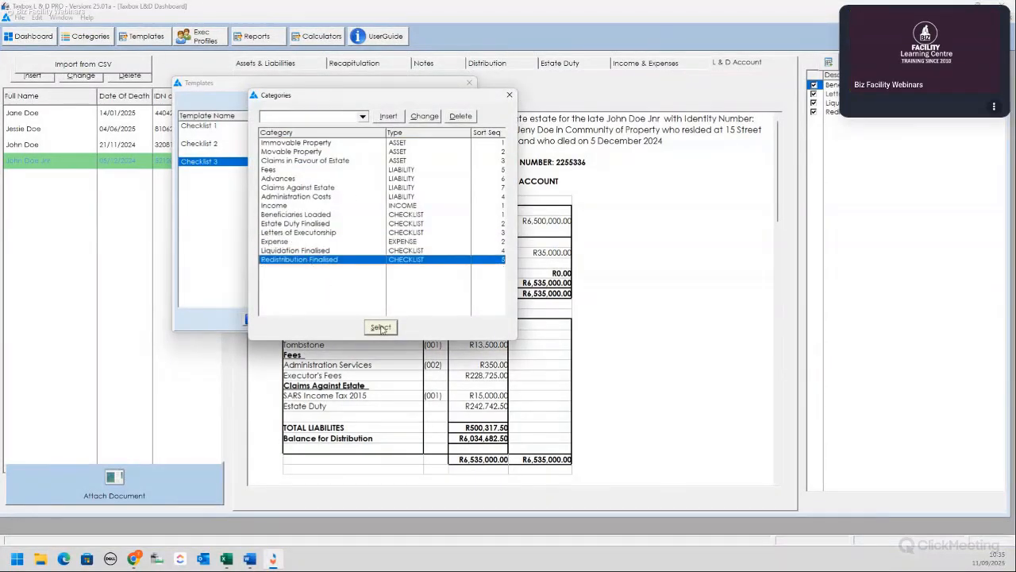
pyautogui.click(381, 326)
pyautogui.click(409, 119)
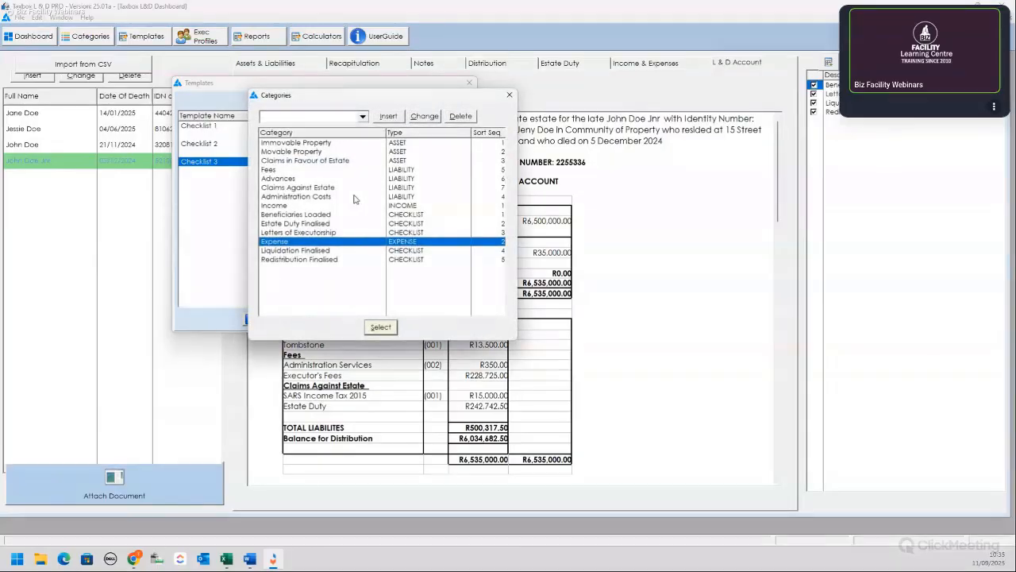
pyautogui.click(309, 226)
pyautogui.click(381, 326)
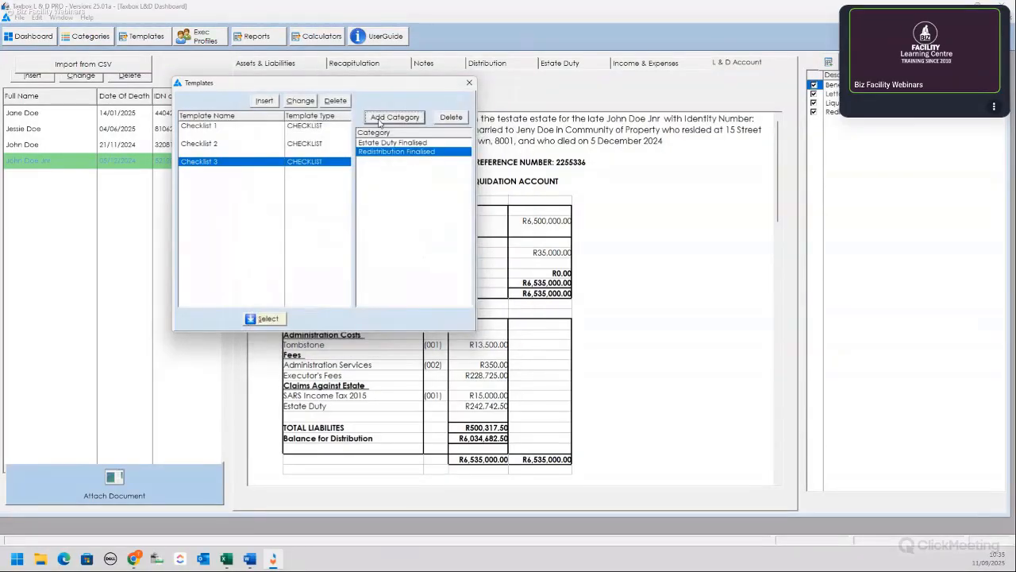
pyautogui.click(394, 119)
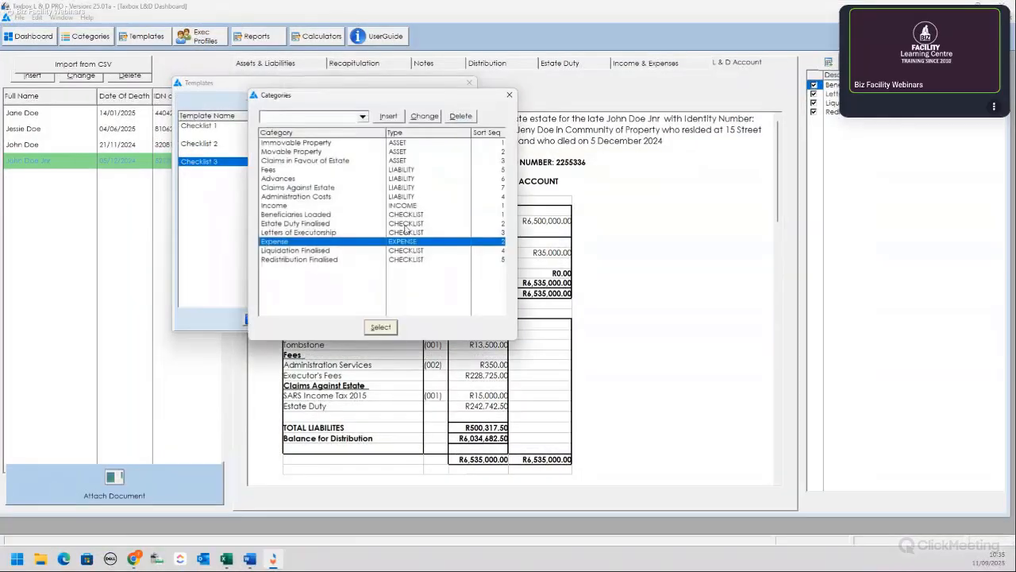
pyautogui.click(311, 251)
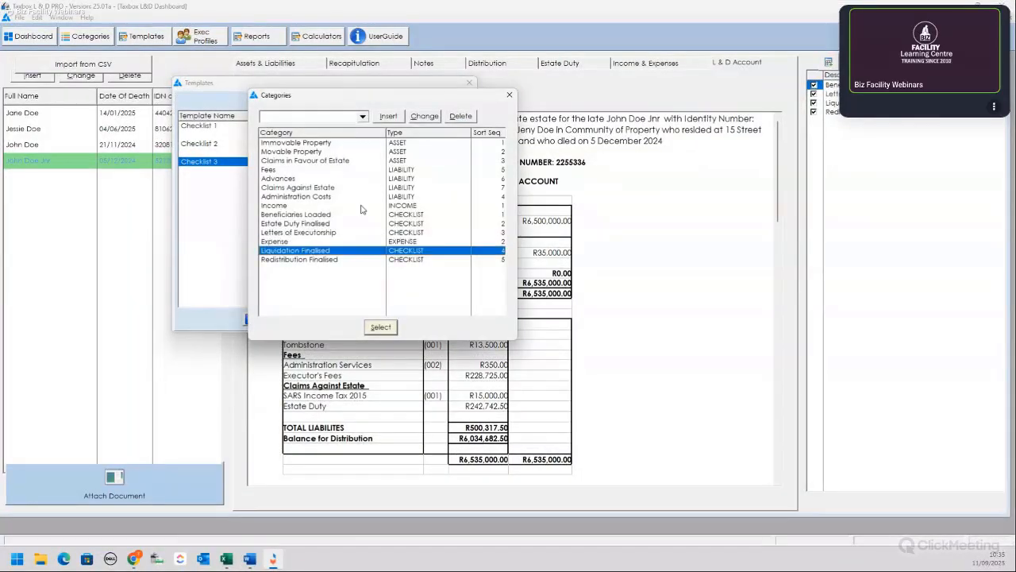
pyautogui.click(381, 328)
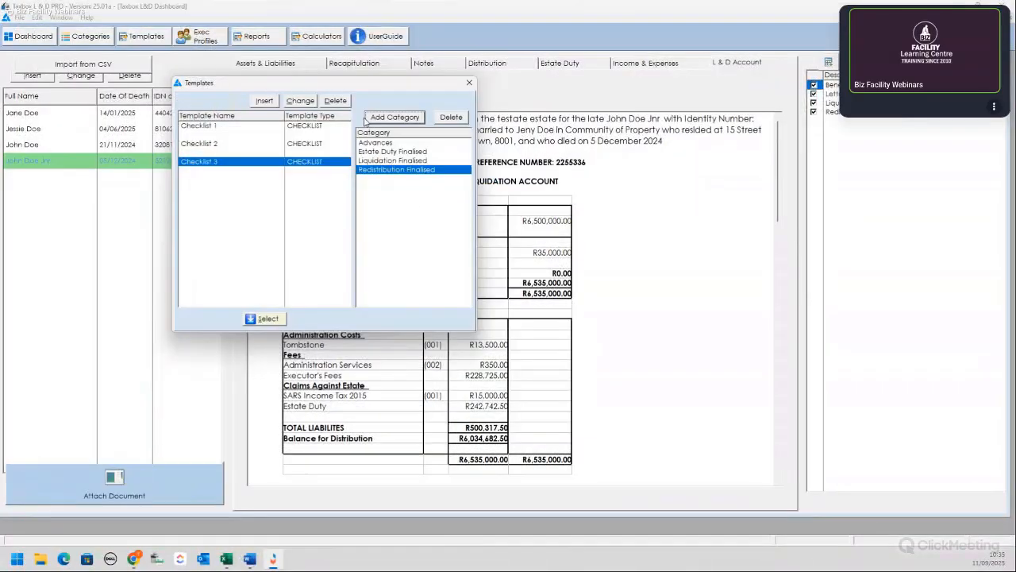
pyautogui.click(270, 320)
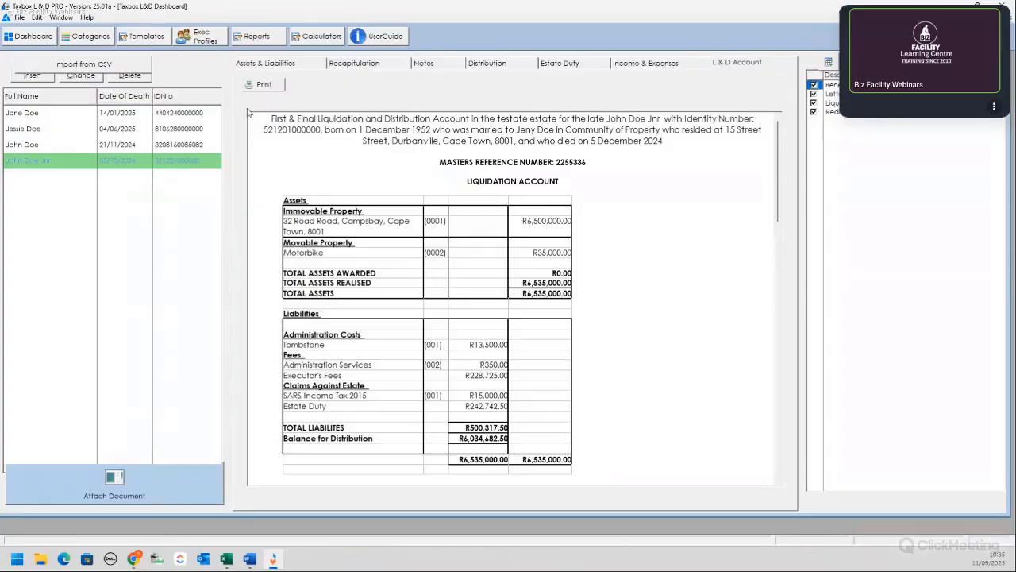
# Step: Open Exec Profiles and insert a new executor record with ID 4
pyautogui.click(200, 39)
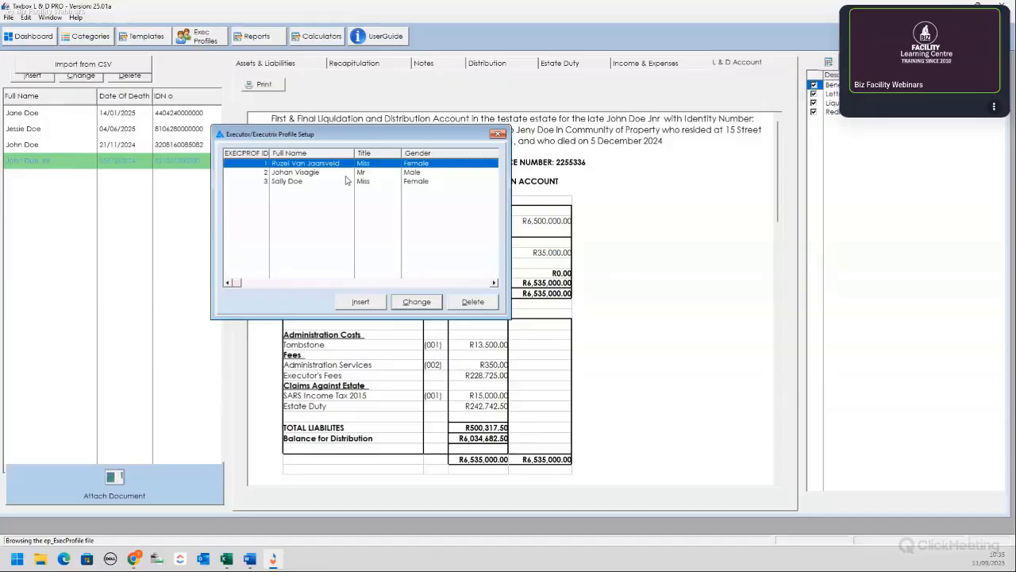
pyautogui.click(360, 301)
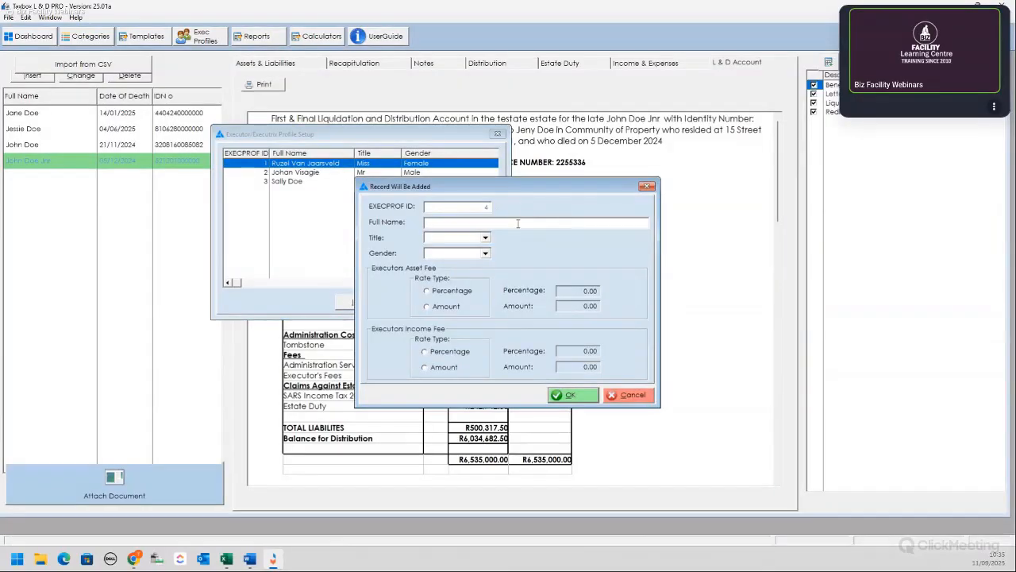
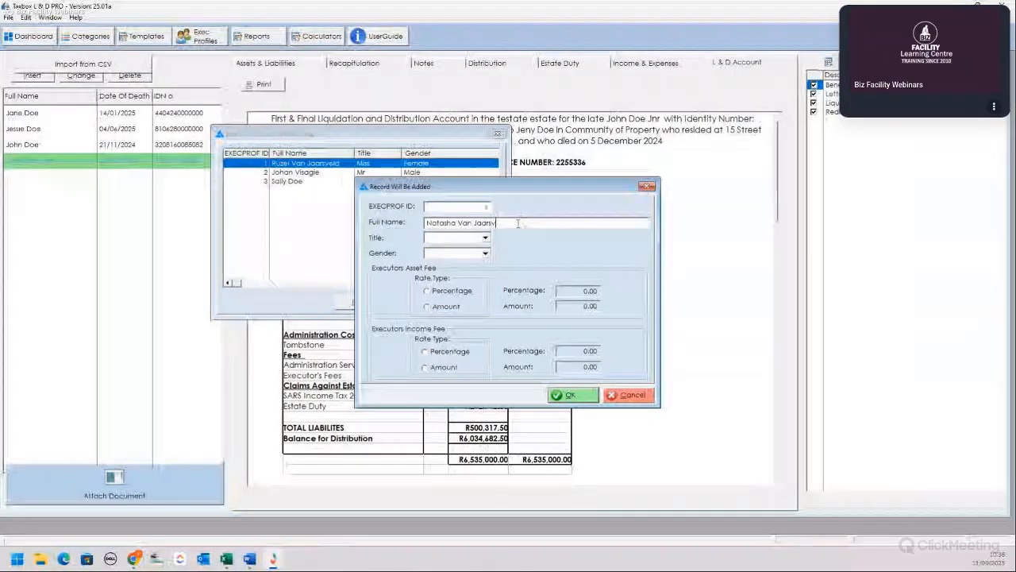
# Step: Enter the executor's full name, with title Mrs and gender Female
pyautogui.click(485, 238)
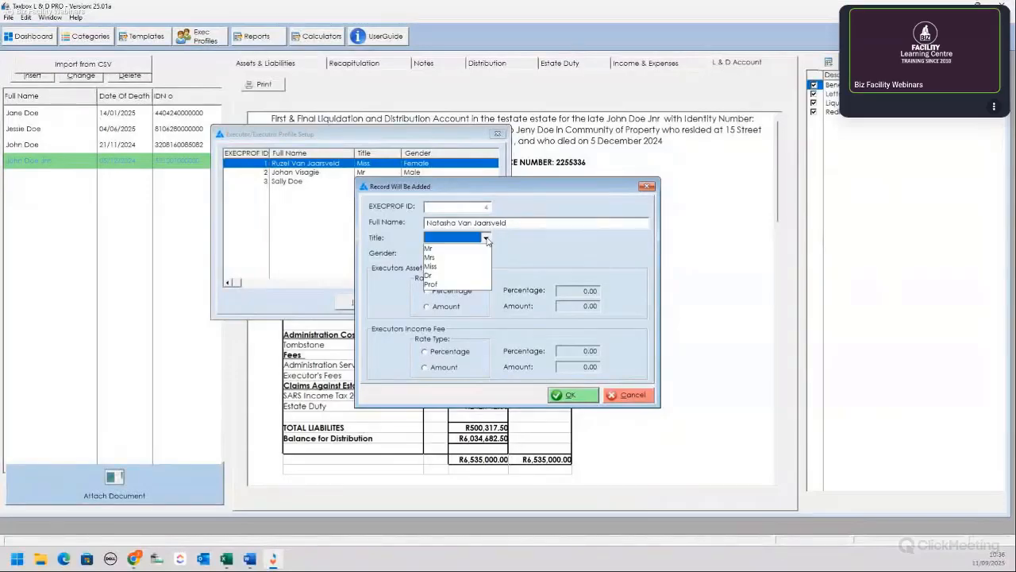
pyautogui.click(433, 258)
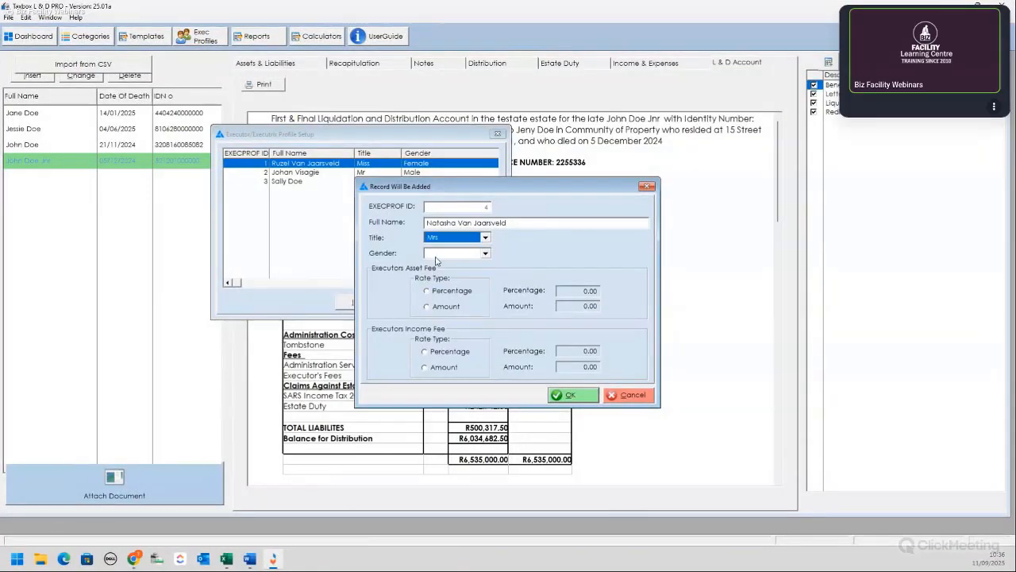
pyautogui.click(486, 253)
pyautogui.click(463, 274)
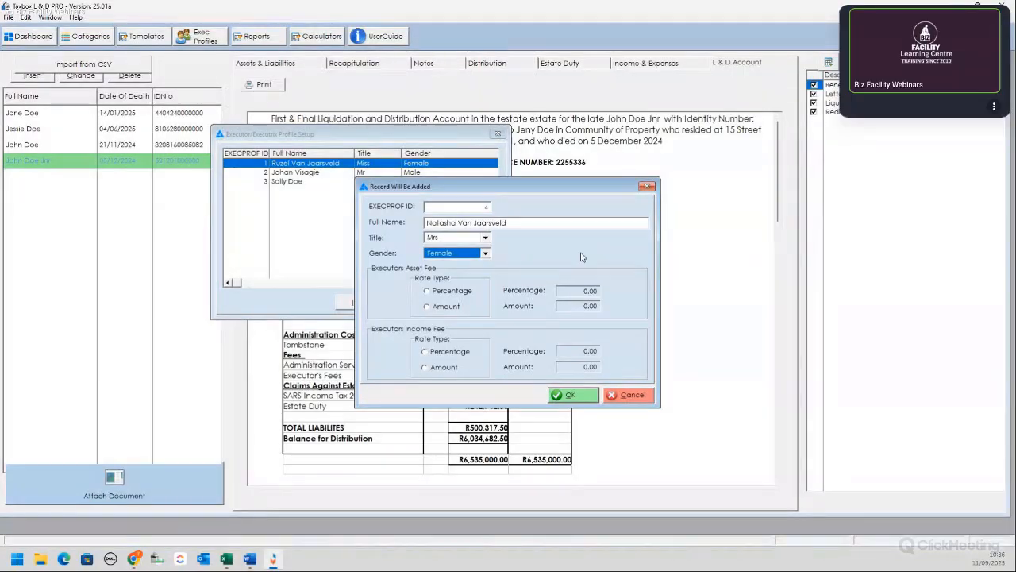
# Step: Set the asset fee to a 2.5 percentage and the income fee to a fixed amount
pyautogui.click(428, 291)
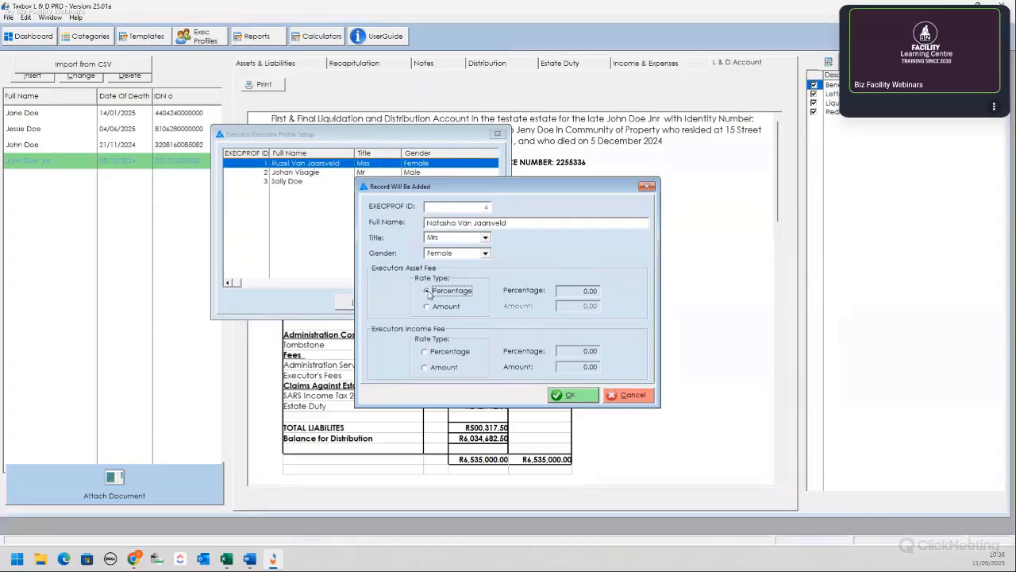
pyautogui.click(428, 306)
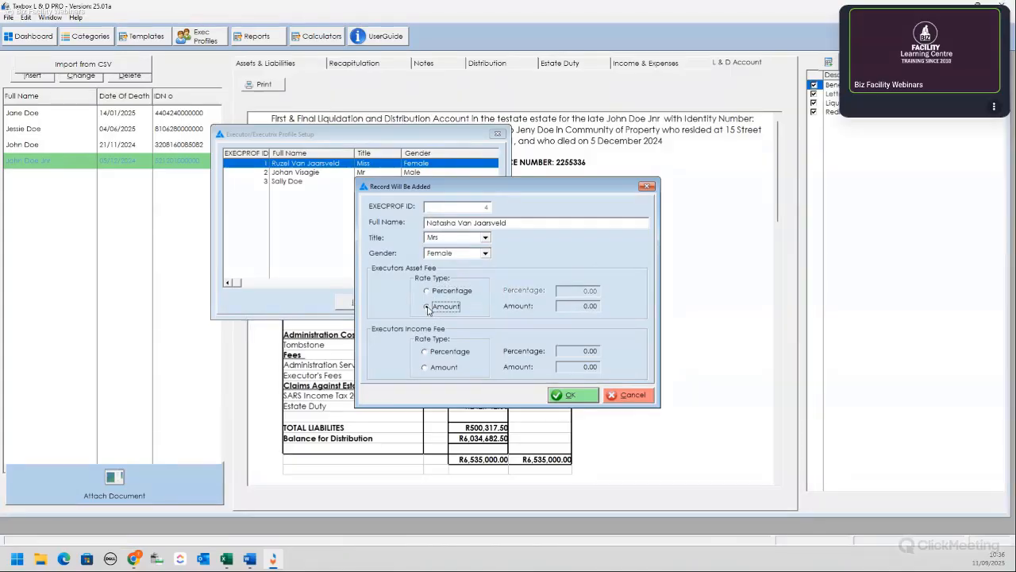
pyautogui.click(427, 291)
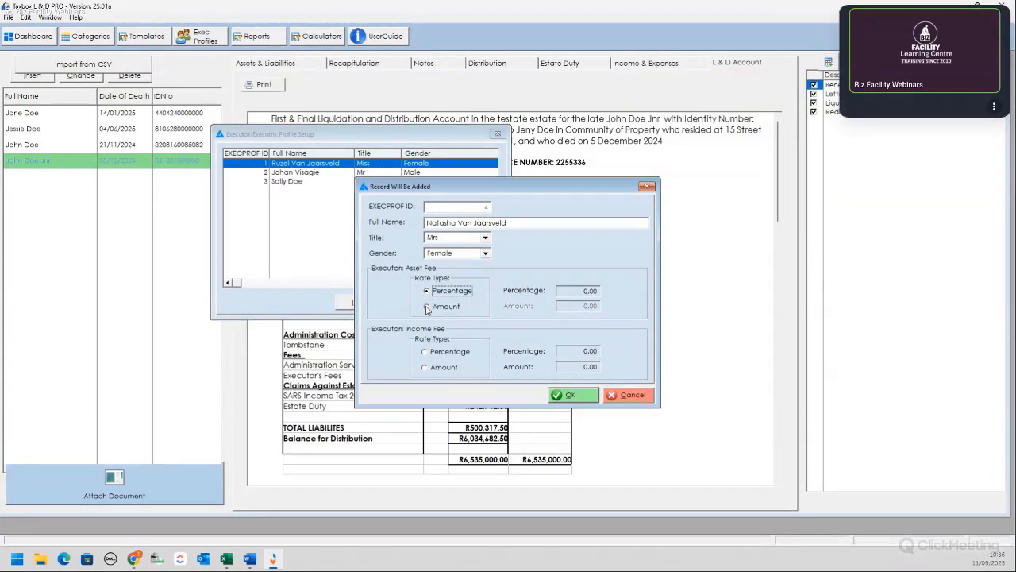
pyautogui.click(427, 306)
pyautogui.click(427, 290)
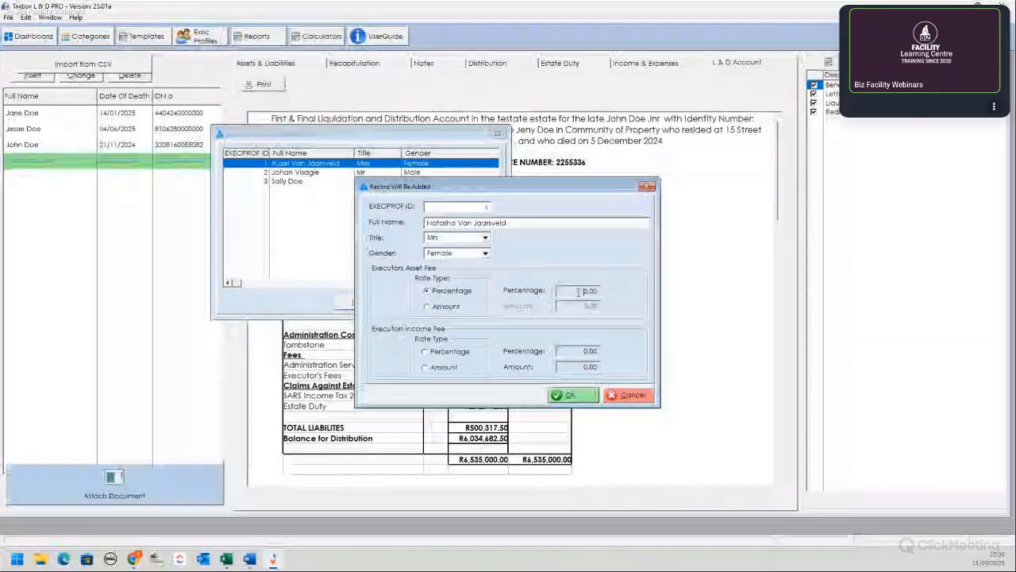
pyautogui.click(578, 292)
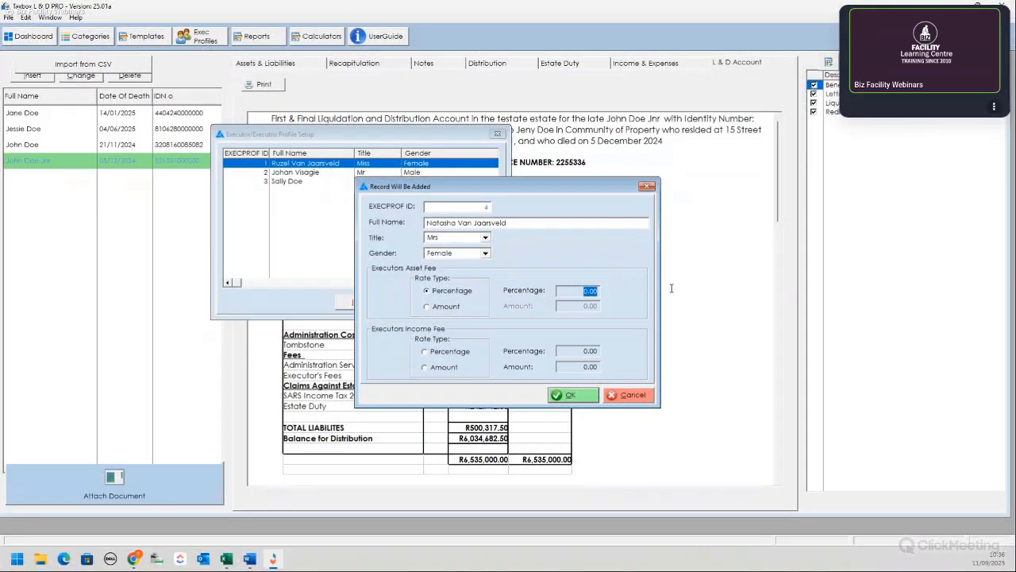
pyautogui.write('2.5')
pyautogui.click(426, 353)
pyautogui.click(426, 368)
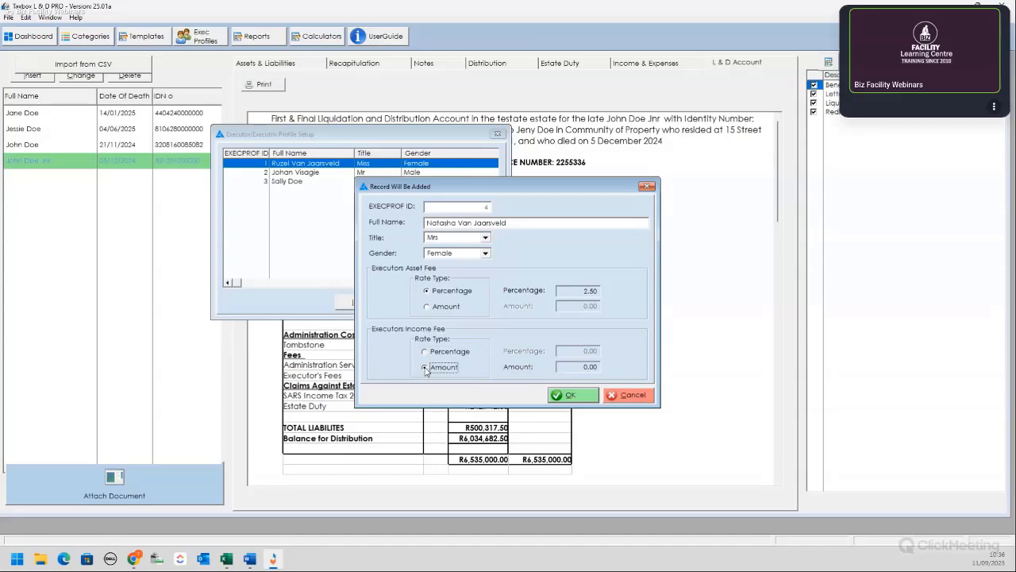
pyautogui.doubleClick(579, 367)
# Step: Enter 500, save the new executor as profile 4, and close the executor profile setup
pyautogui.write('5000')
pyautogui.click(572, 395)
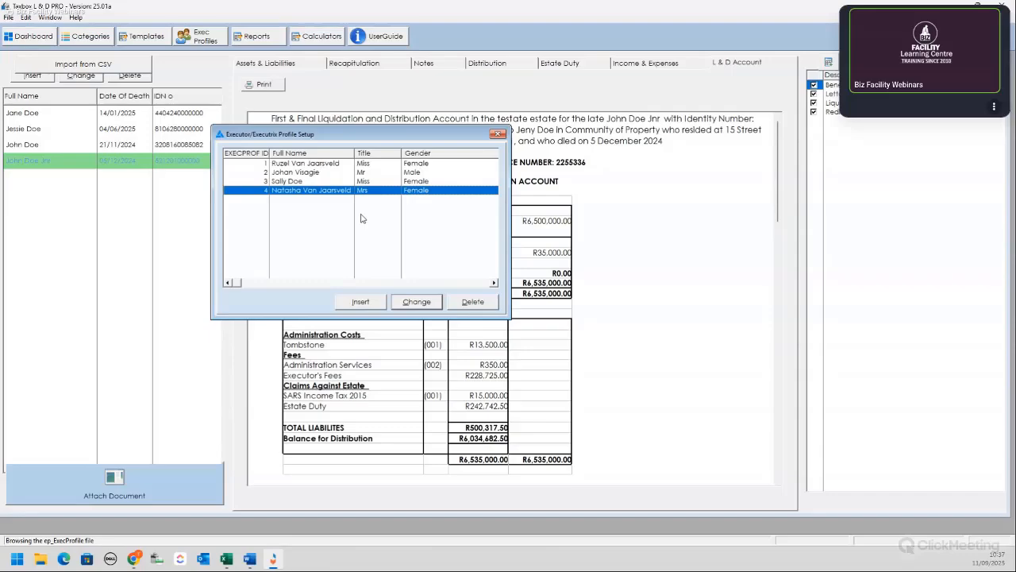
pyautogui.click(498, 134)
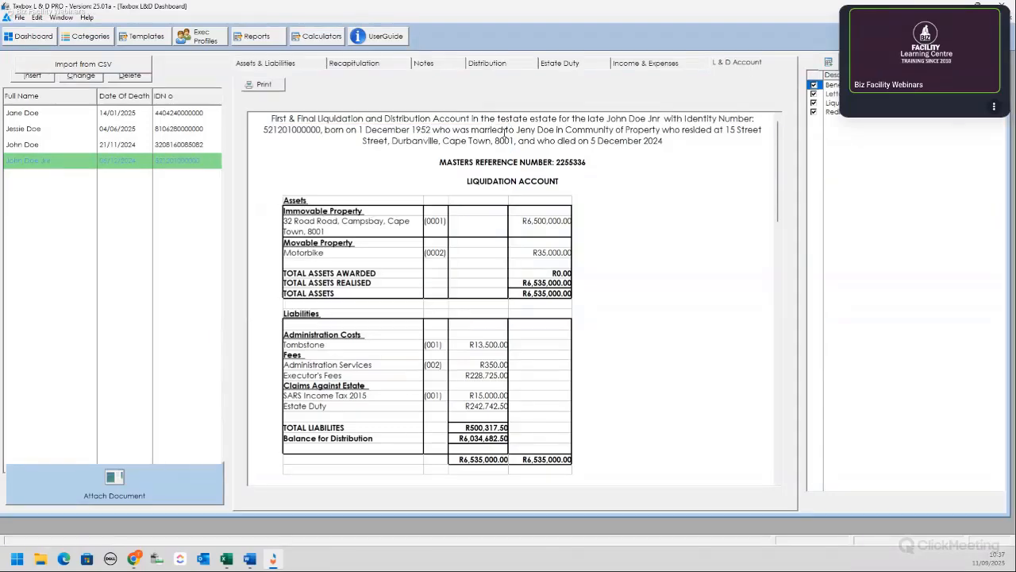
pyautogui.click(319, 37)
pyautogui.click(350, 45)
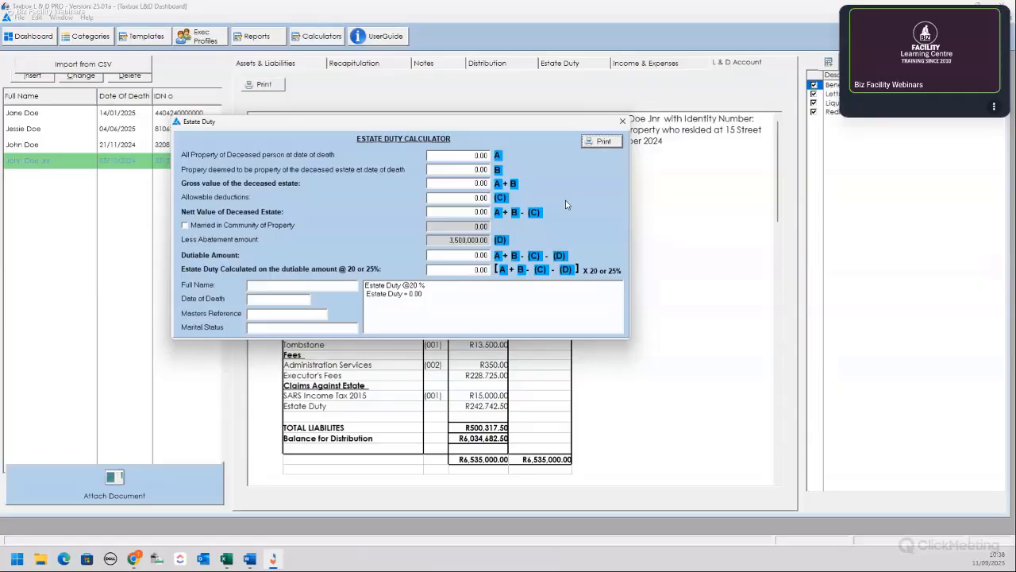
pyautogui.click(624, 122)
pyautogui.click(623, 122)
# Step: Compare the Capital Gains exclusion with and without Deceased Individual (300,000.00 vs 40,000.00), then show the Estate List report
pyautogui.click(295, 36)
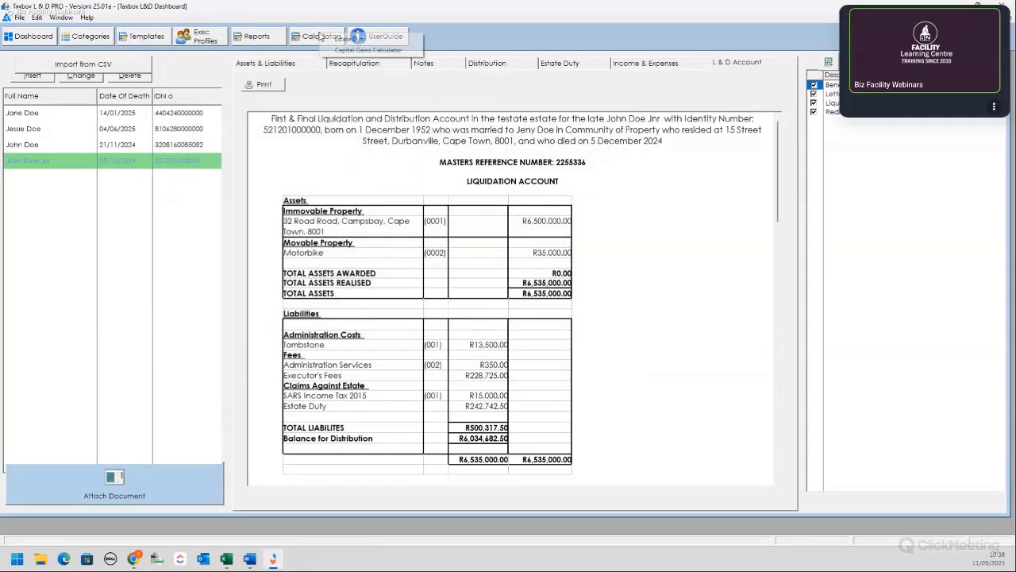
pyautogui.click(353, 51)
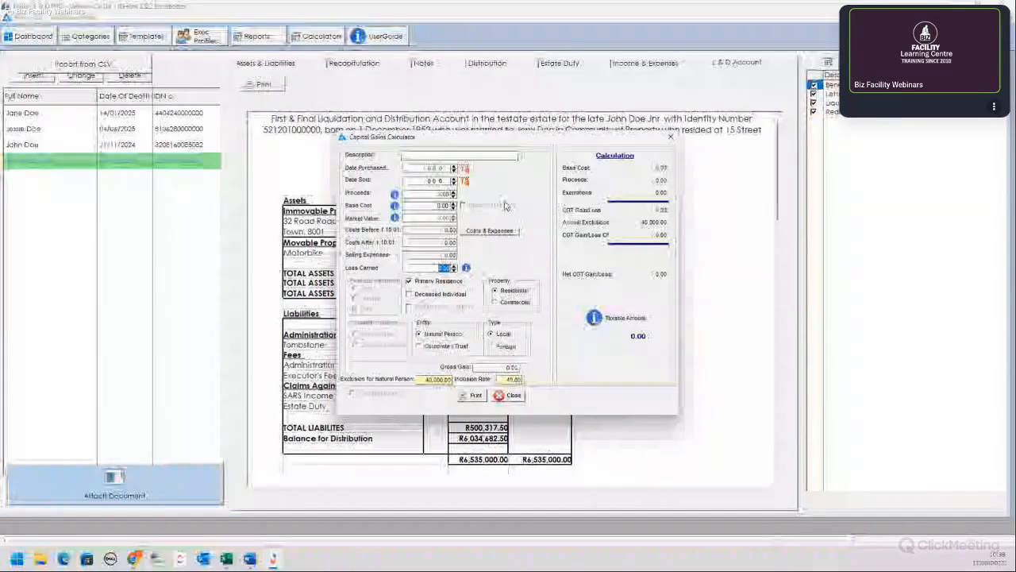
pyautogui.click(409, 293)
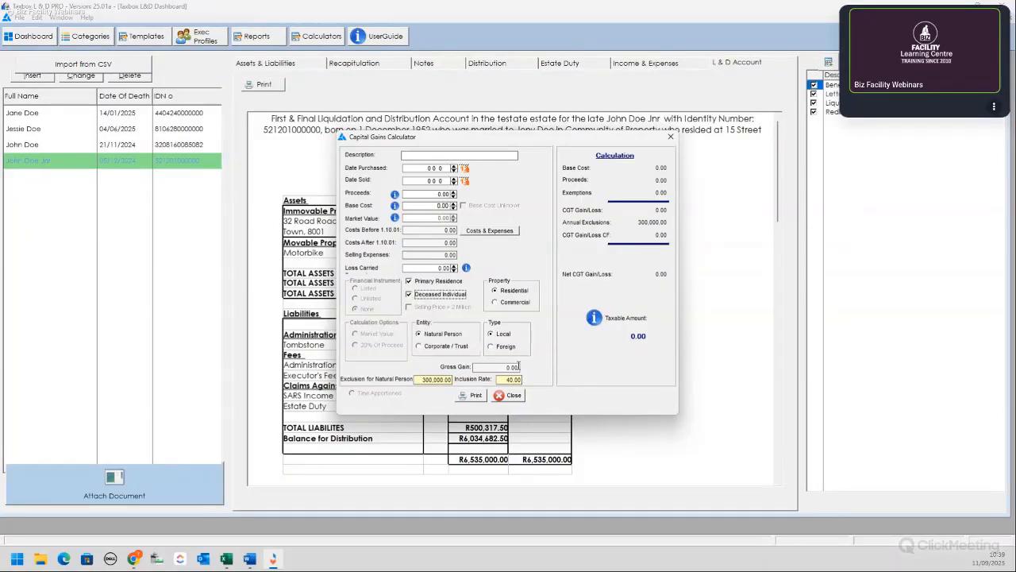
pyautogui.press('space')
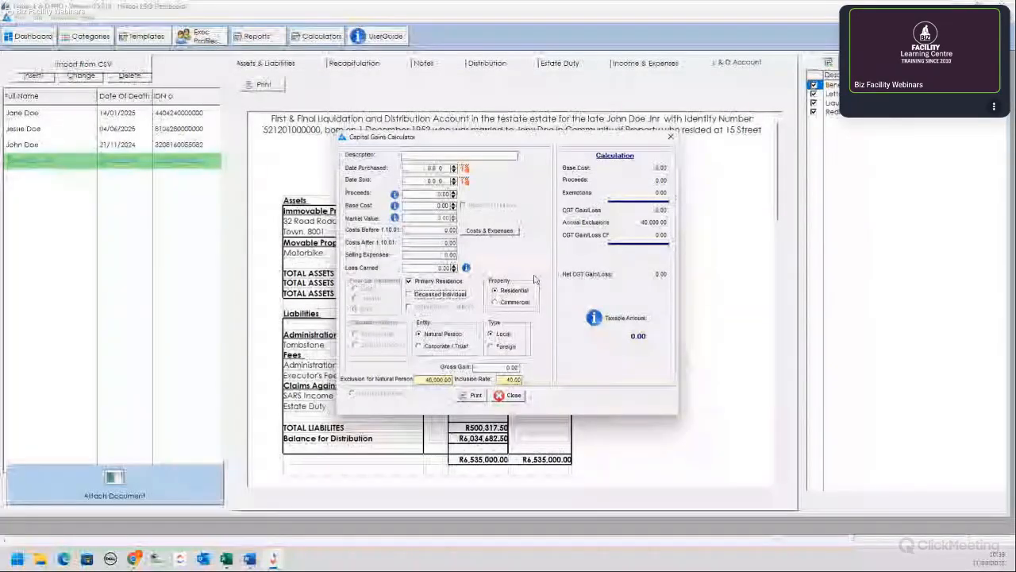
pyautogui.click(507, 395)
pyautogui.click(256, 35)
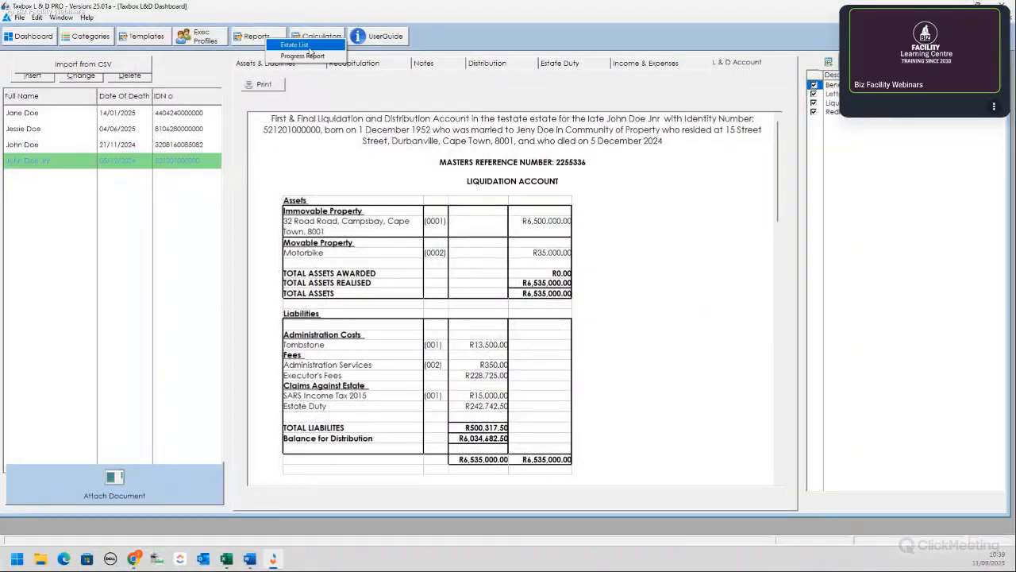
pyautogui.click(295, 40)
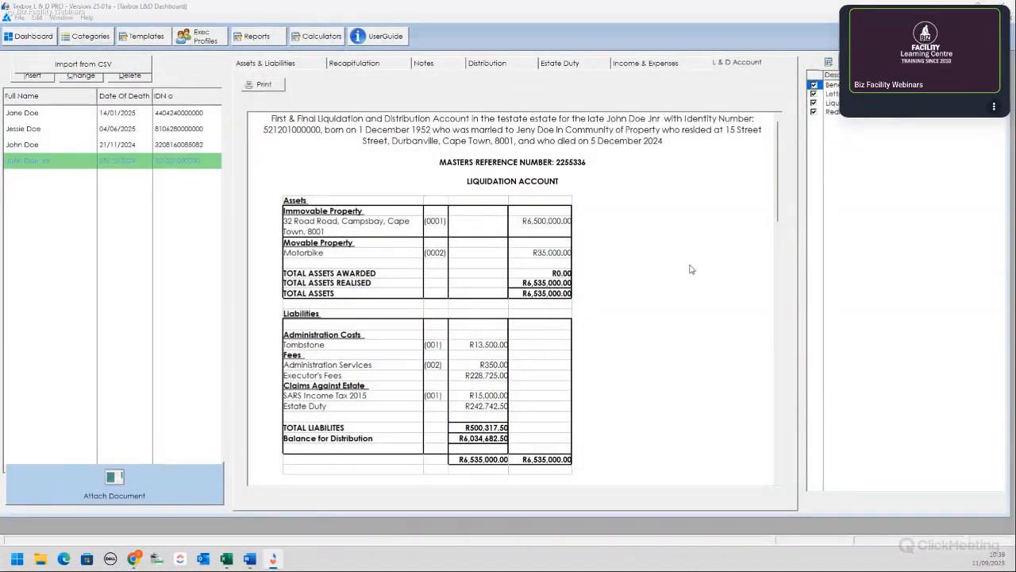